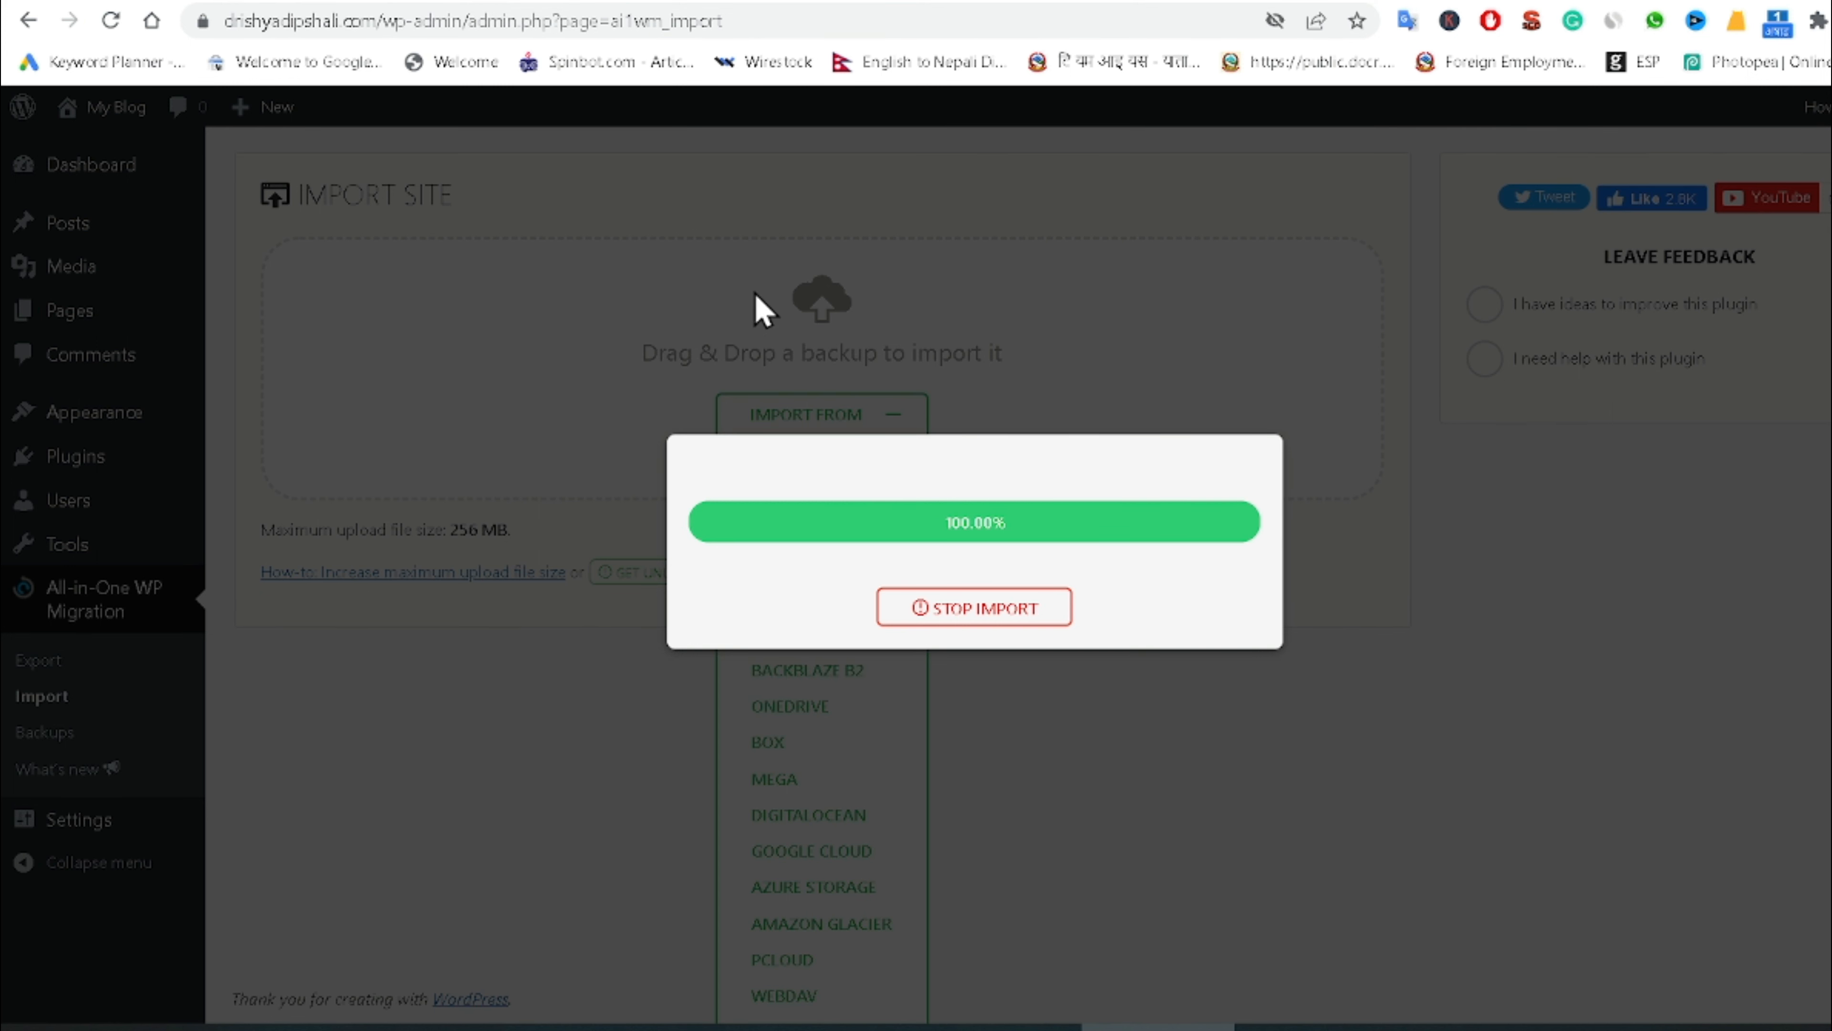
Switch to the KantipurHost client area and log in to cPanel from the hosting plan's product details.
{"action": "left_click", "coordinate": [1108, 1]}
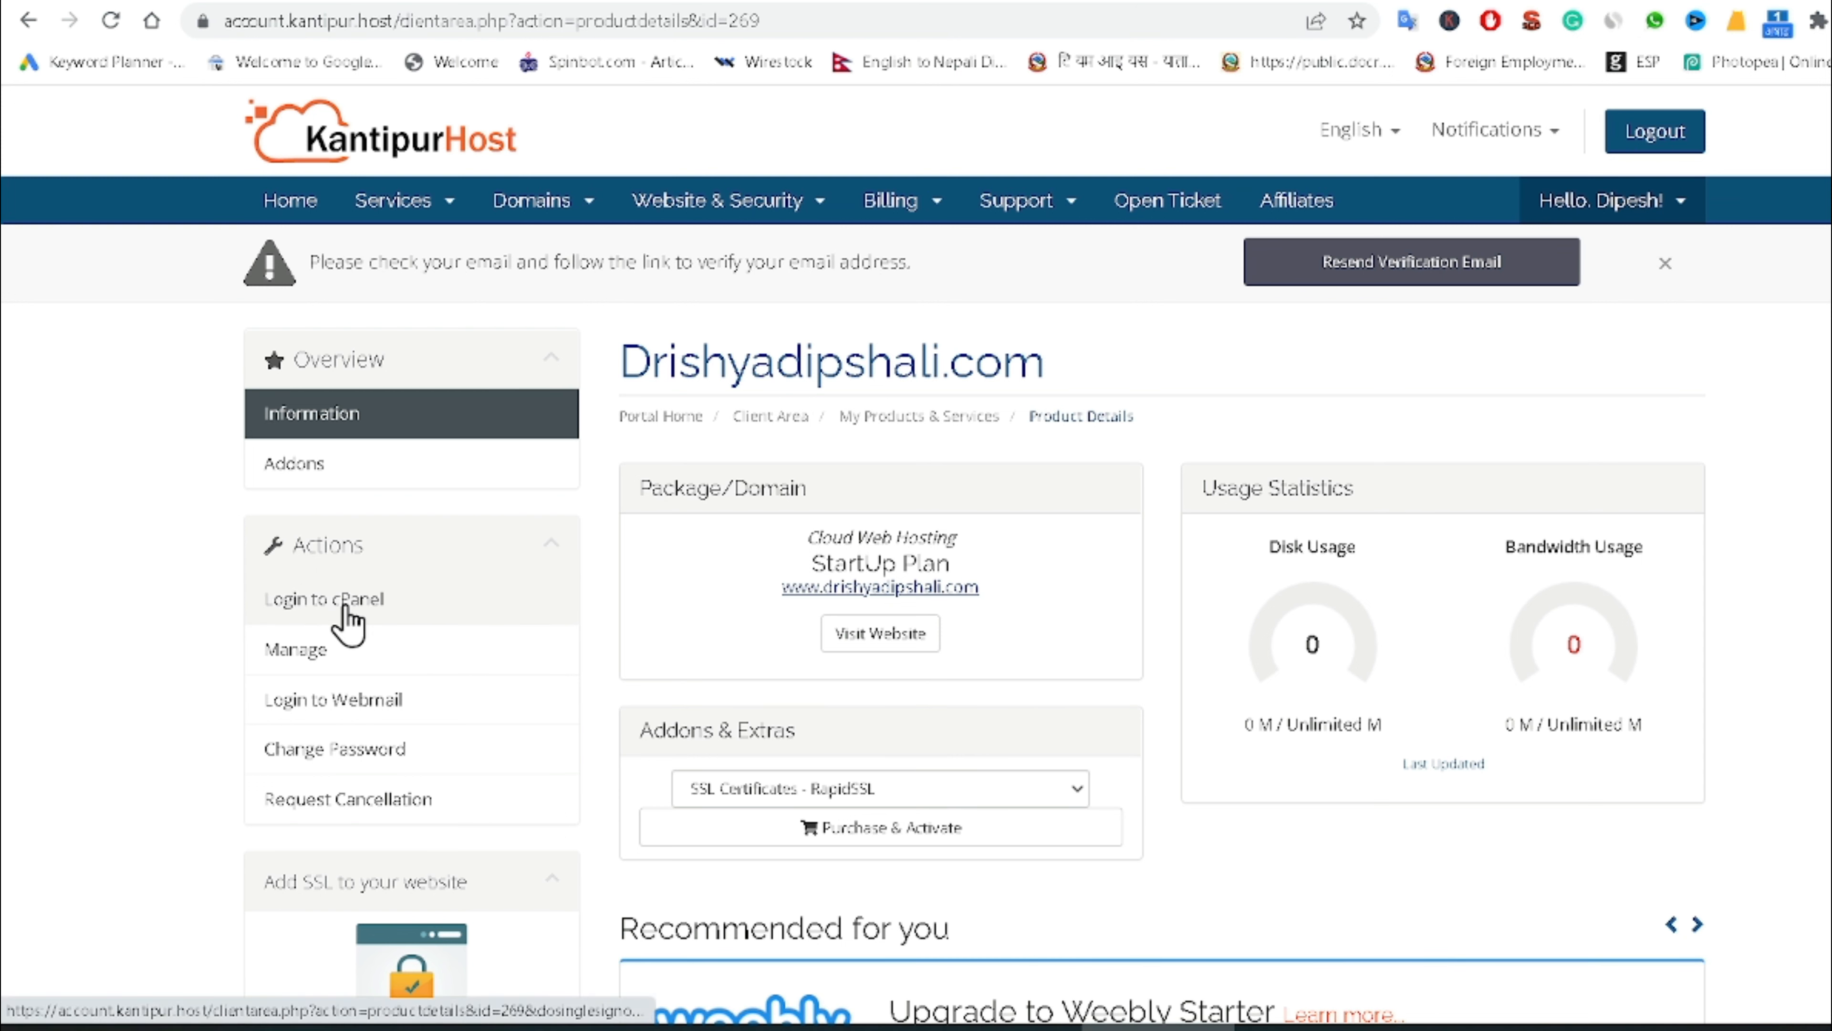
{"action": "left_click", "coordinate": [346, 622]}
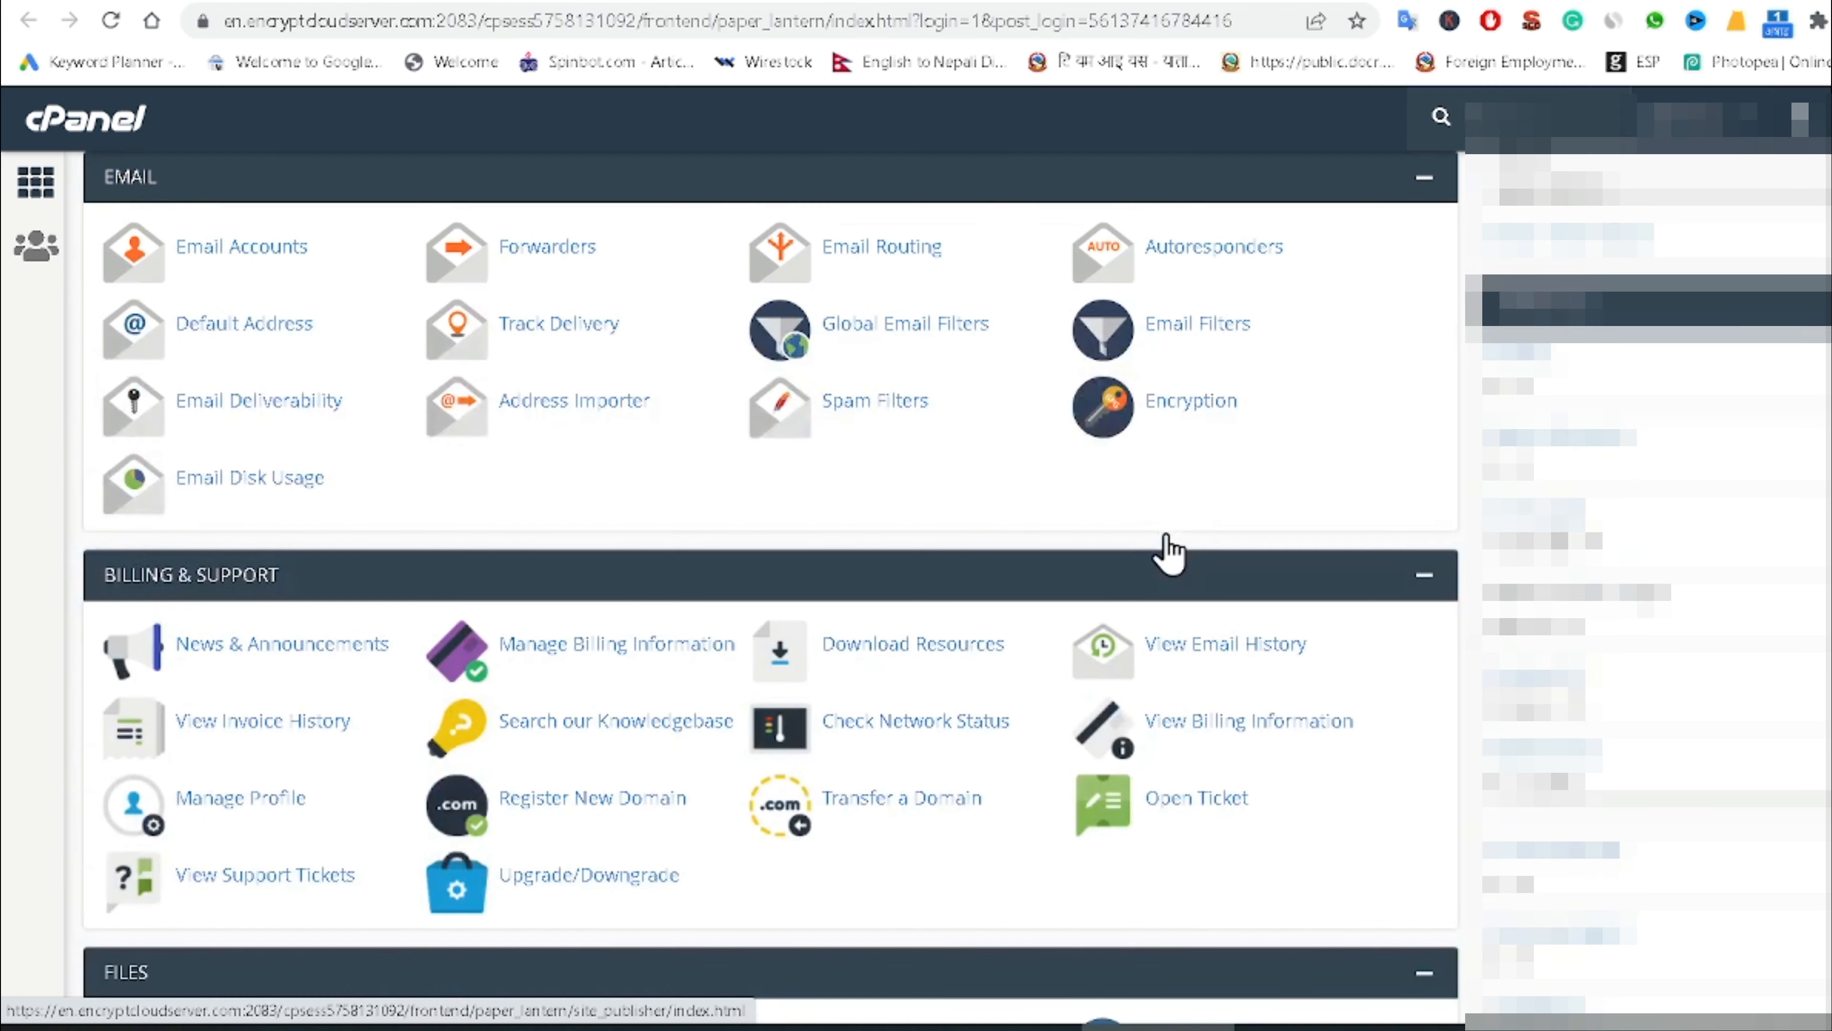
Look through the cPanel tool sections, from Email and Files down to Preferences, to locate the file management tools.
{"action": "scroll", "coordinate": [1166, 535], "scroll_direction": "down", "scroll_amount": 4}
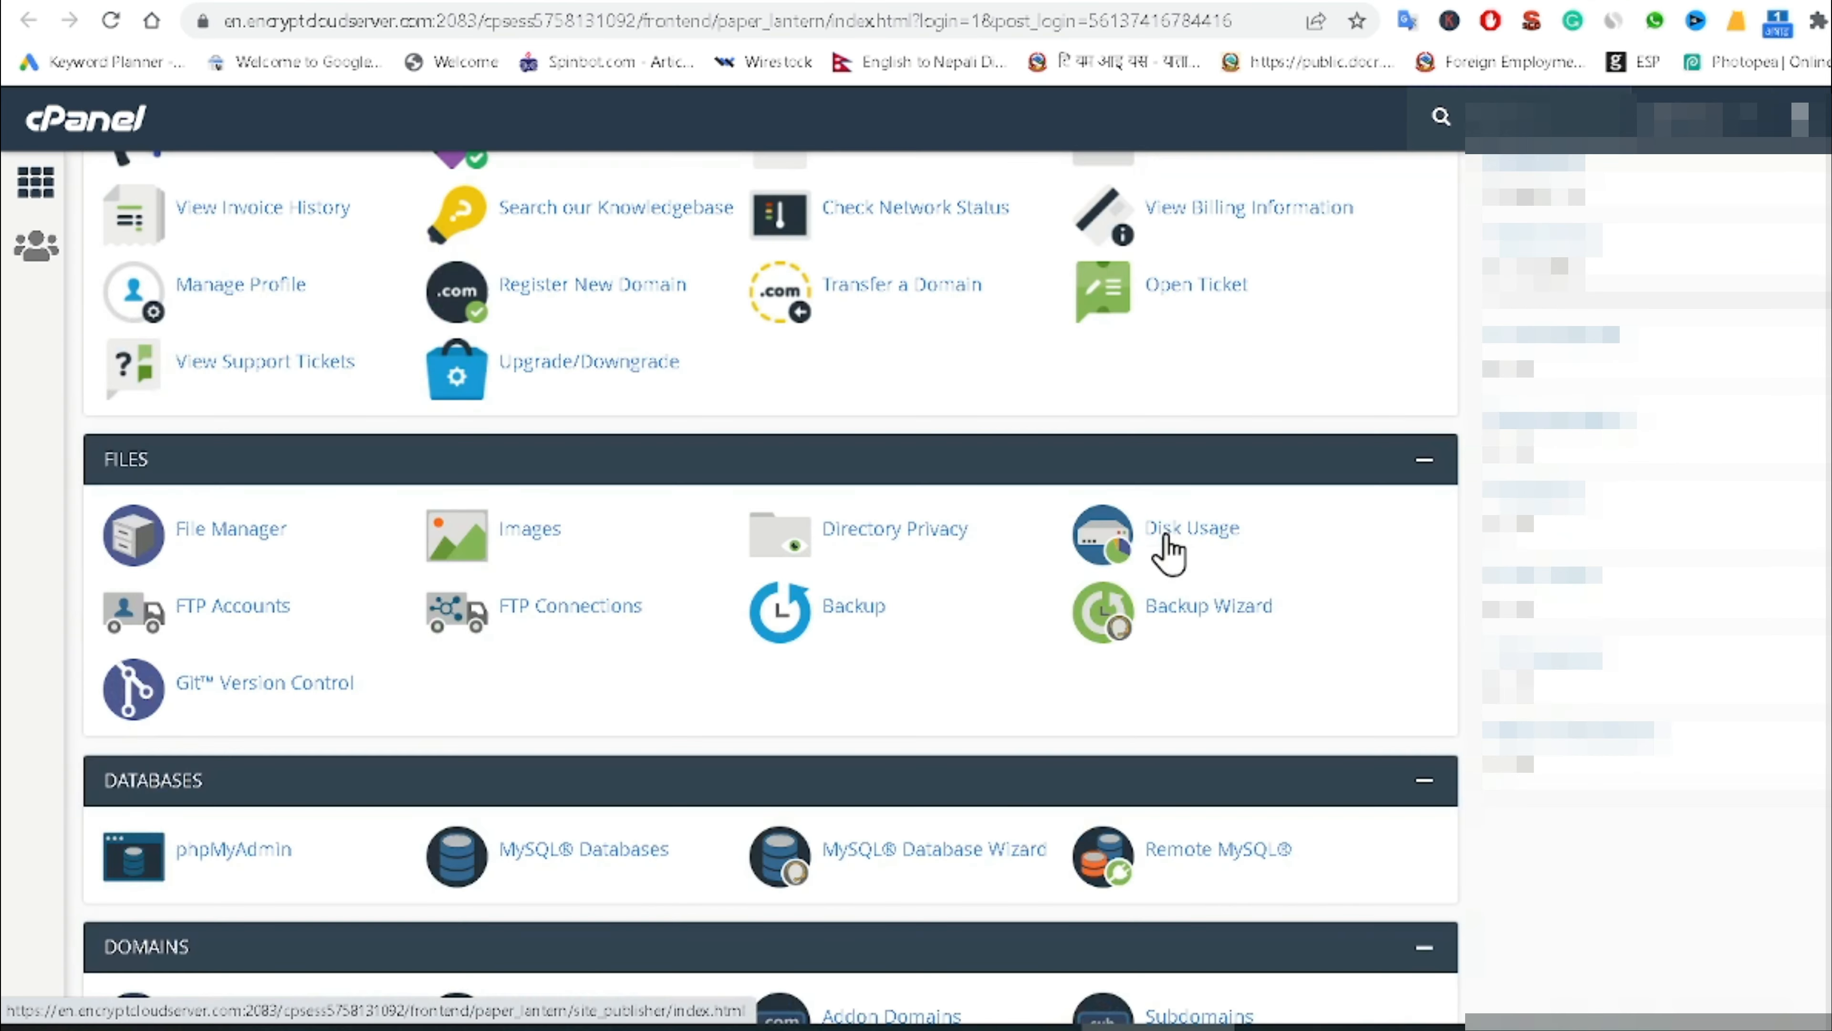
{"action": "scroll", "coordinate": [1166, 536], "scroll_direction": "up", "scroll_amount": 4}
{"action": "scroll", "coordinate": [1169, 552], "scroll_direction": "up", "scroll_amount": 3}
{"action": "scroll", "coordinate": [1169, 552], "scroll_direction": "down", "scroll_amount": 4}
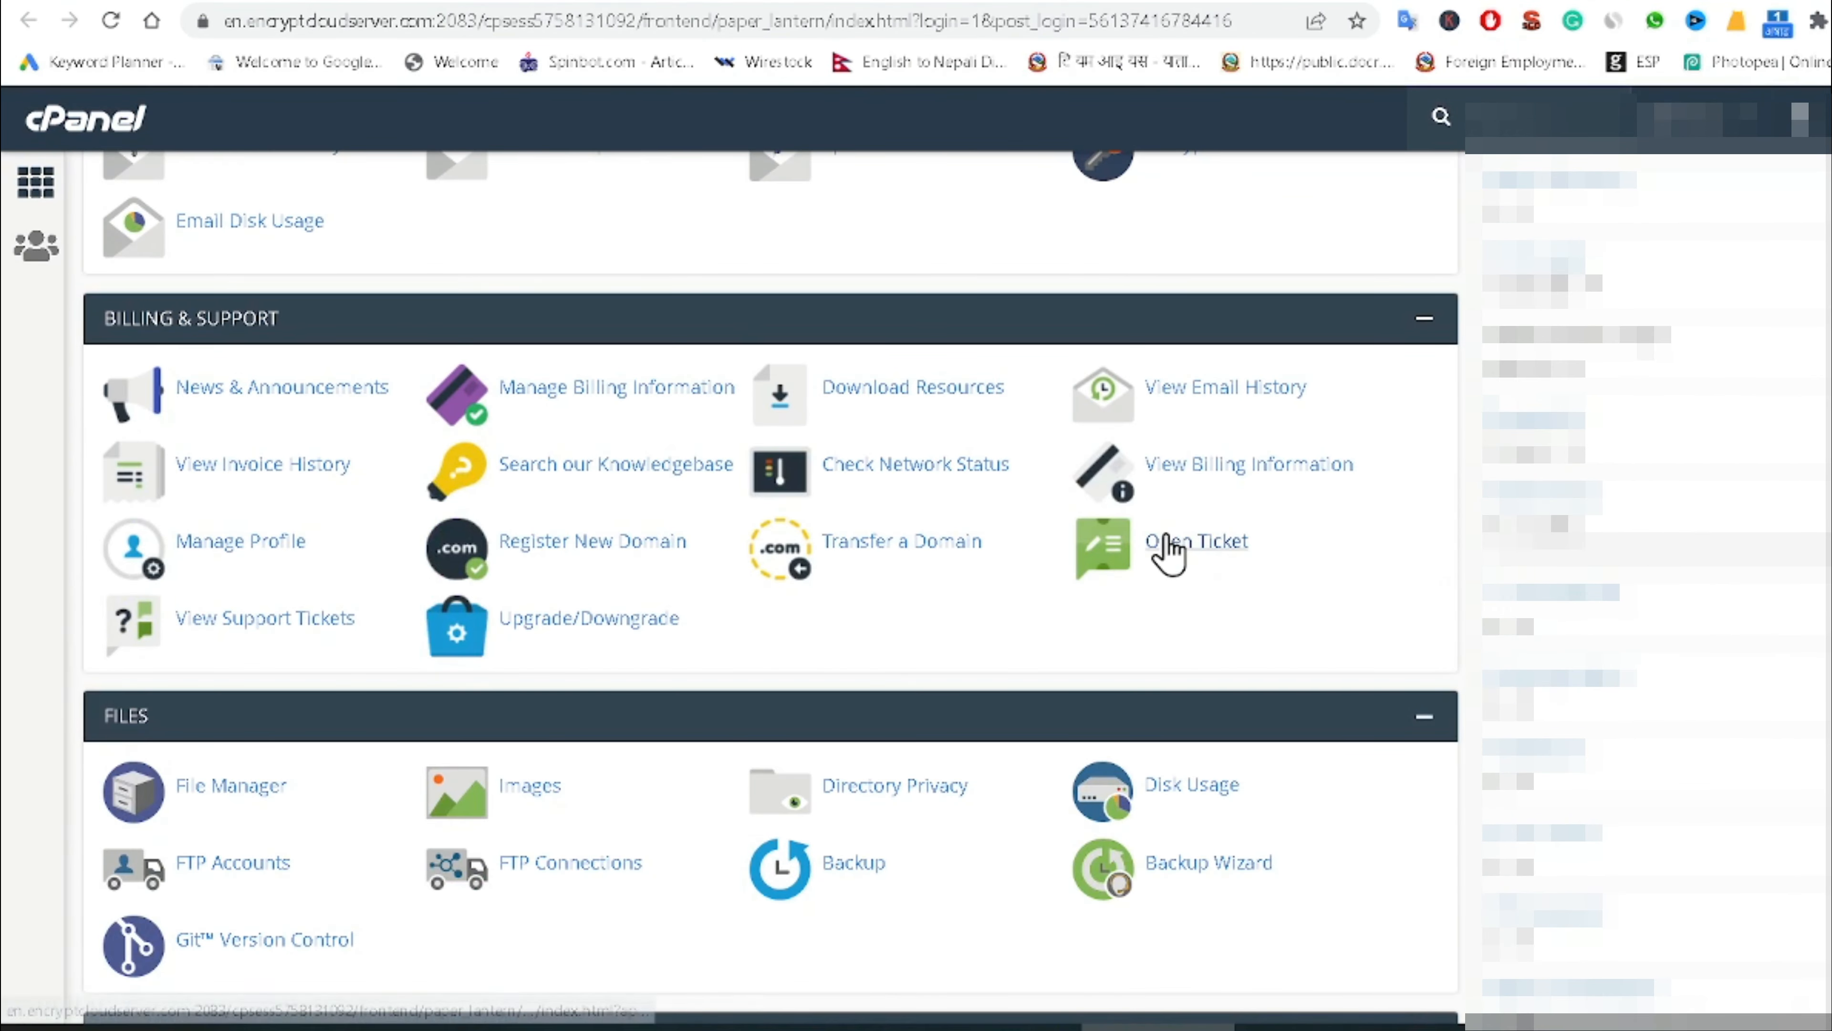
{"action": "scroll", "coordinate": [1169, 552], "scroll_direction": "down", "scroll_amount": 4}
{"action": "scroll", "coordinate": [1169, 552], "scroll_direction": "down", "scroll_amount": 4}
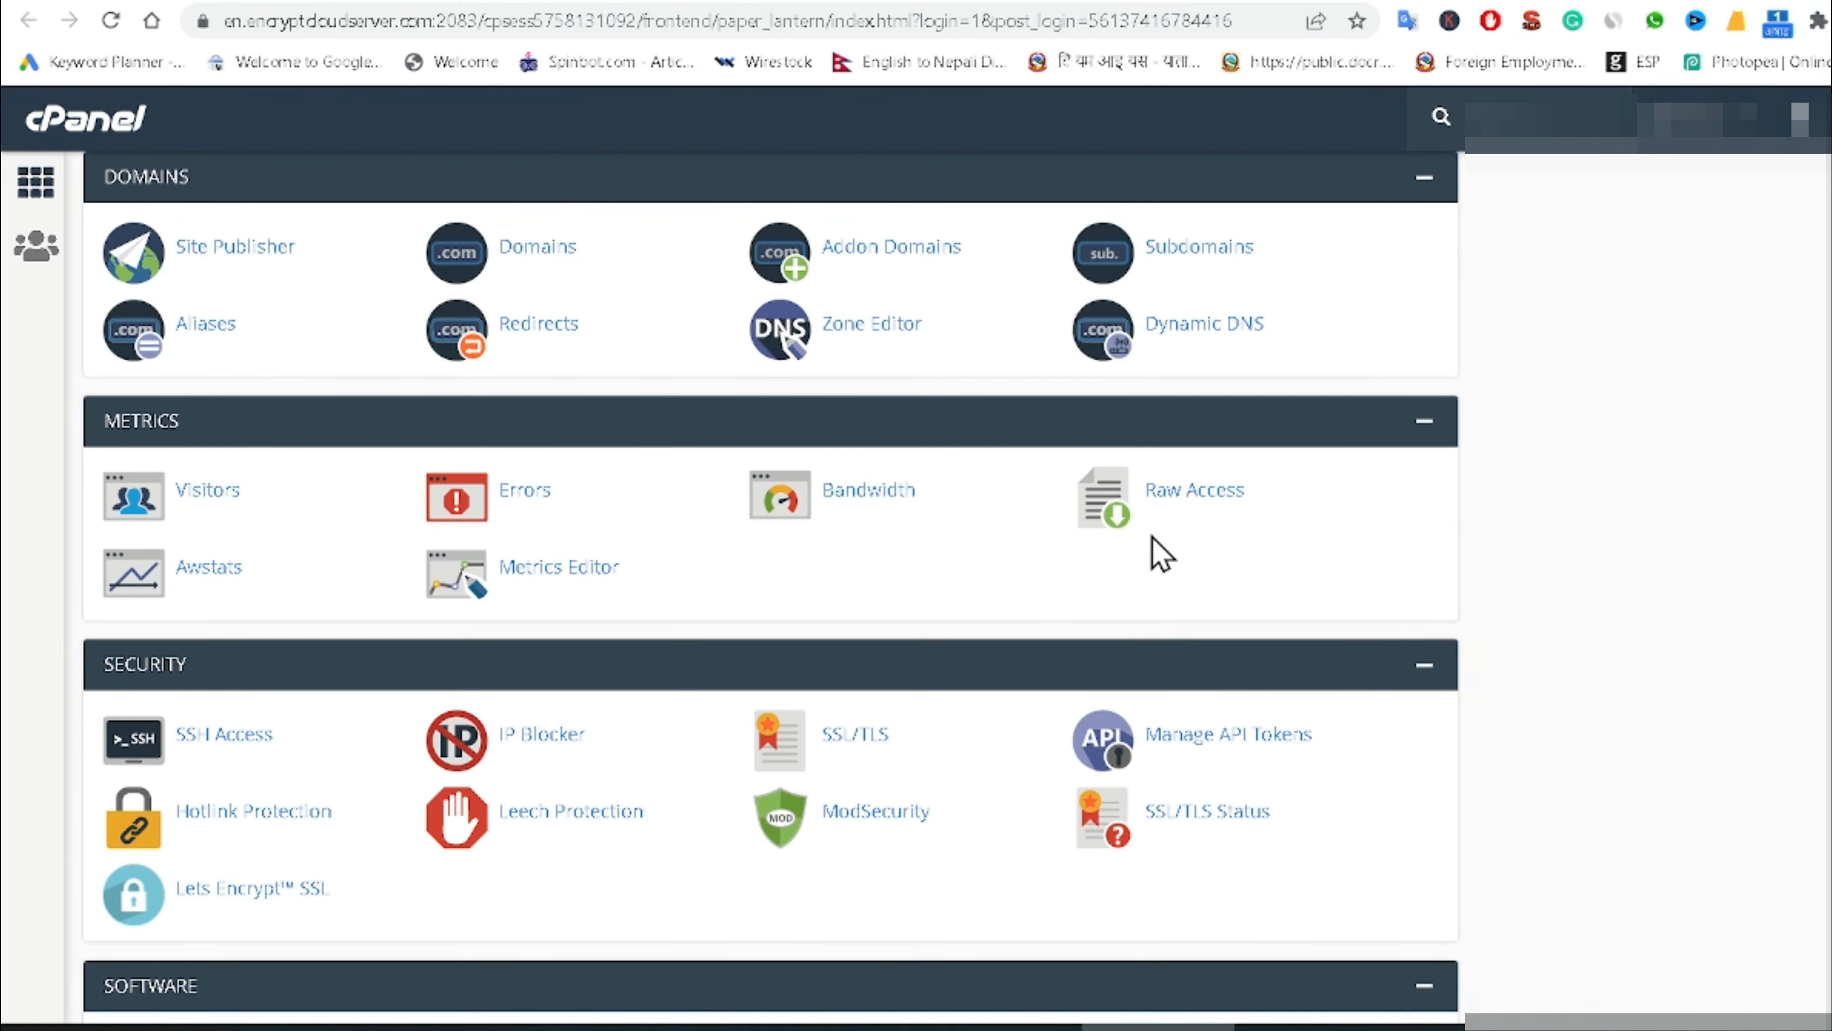
{"action": "scroll", "coordinate": [1374, 598], "scroll_direction": "down", "scroll_amount": 6}
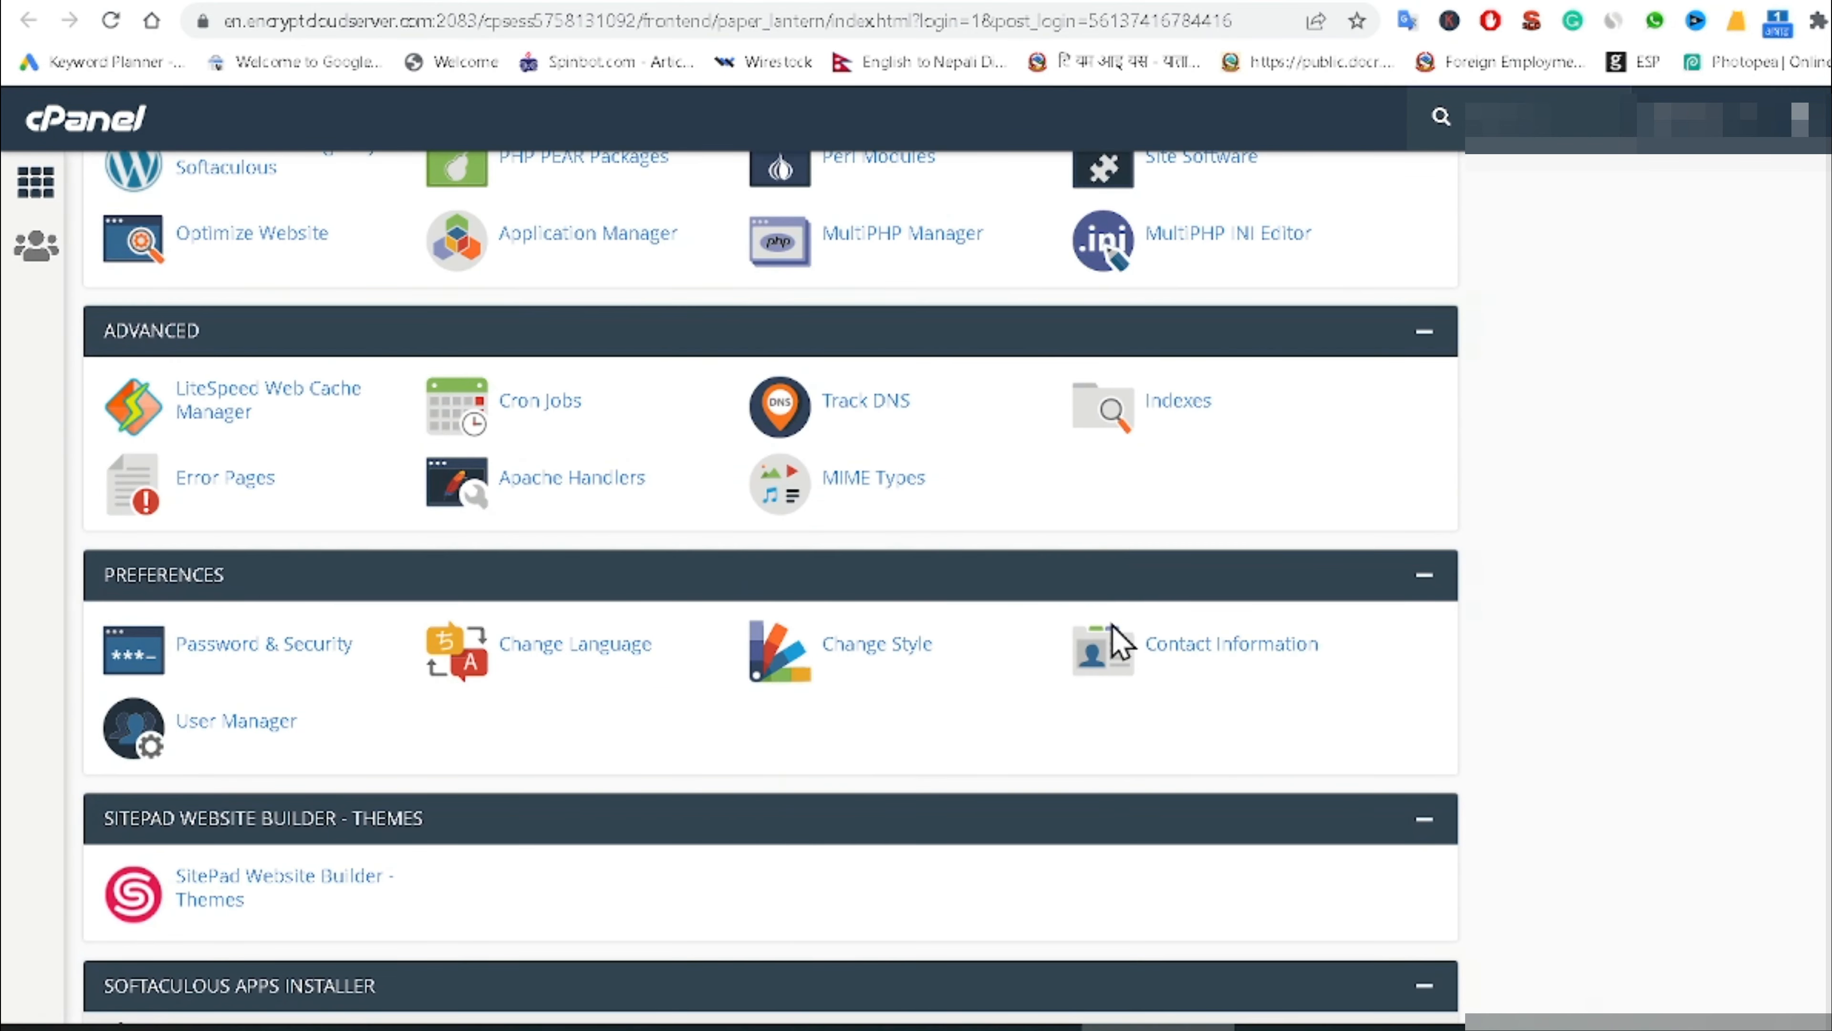
{"action": "scroll", "coordinate": [813, 686], "scroll_direction": "up", "scroll_amount": 5}
{"action": "scroll", "coordinate": [1010, 642], "scroll_direction": "up", "scroll_amount": 10}
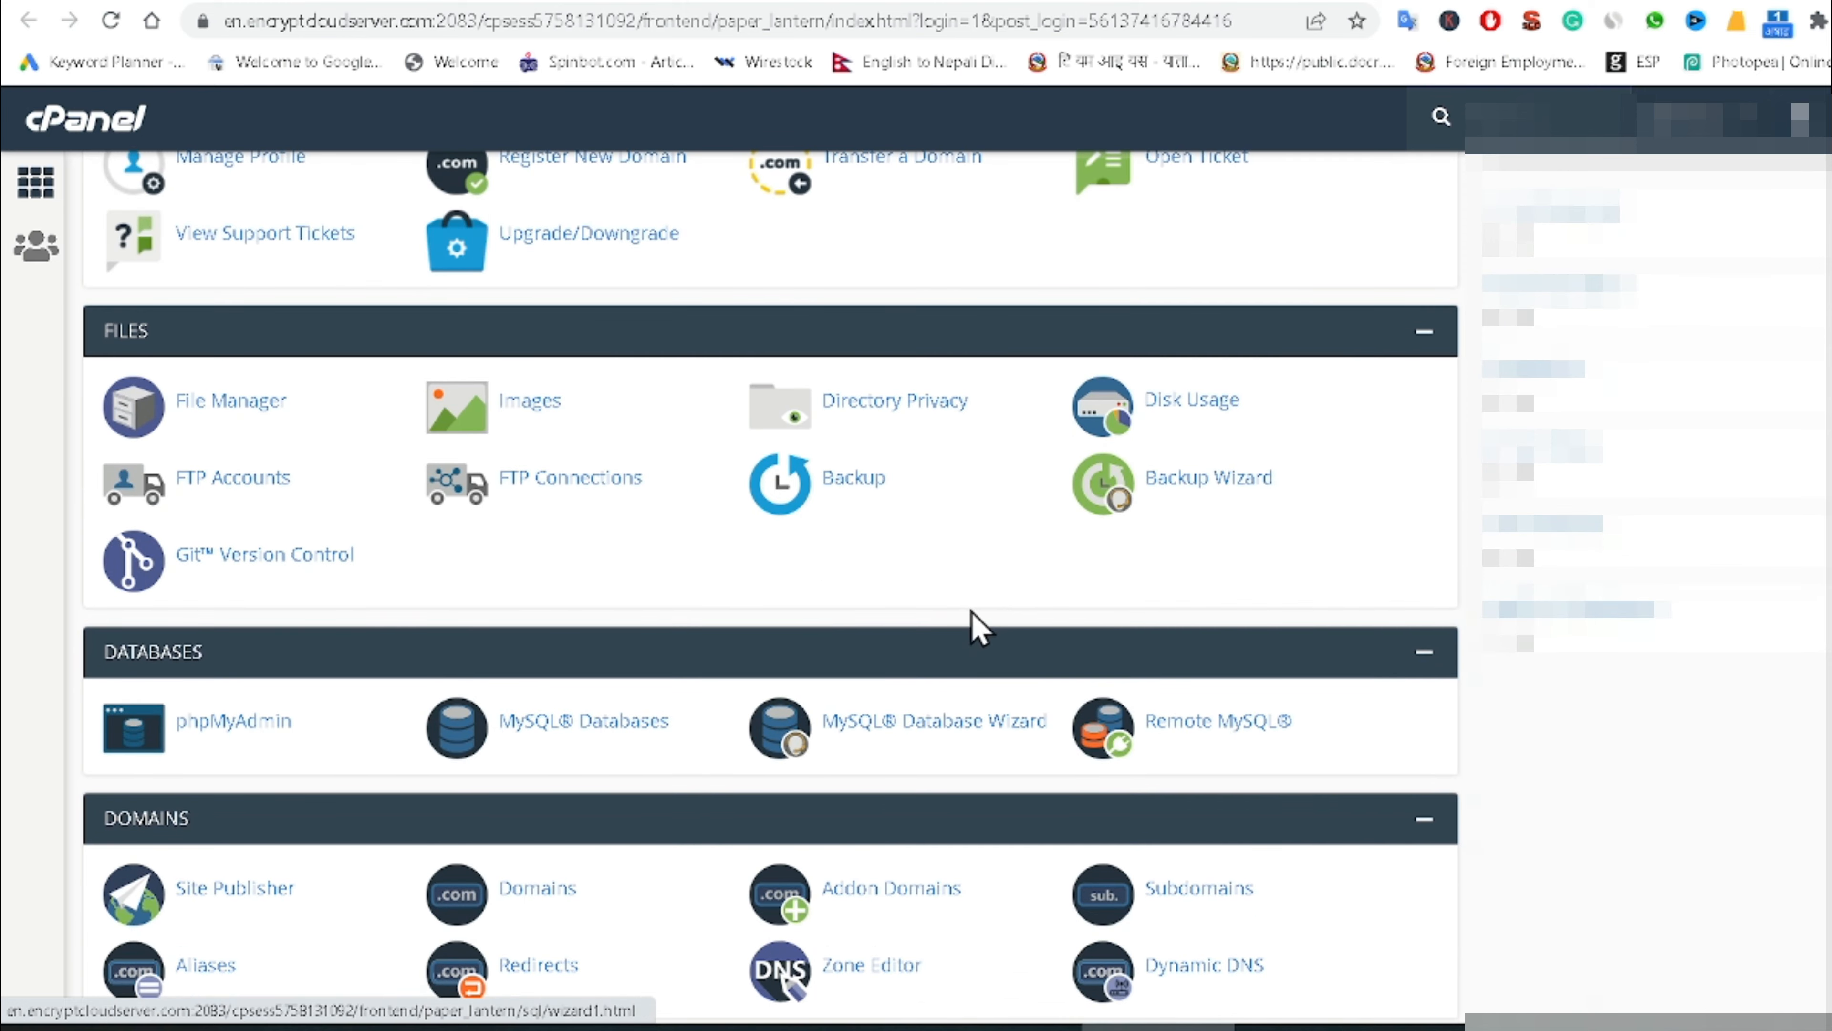
{"action": "scroll", "coordinate": [144, 581], "scroll_direction": "up", "scroll_amount": 5}
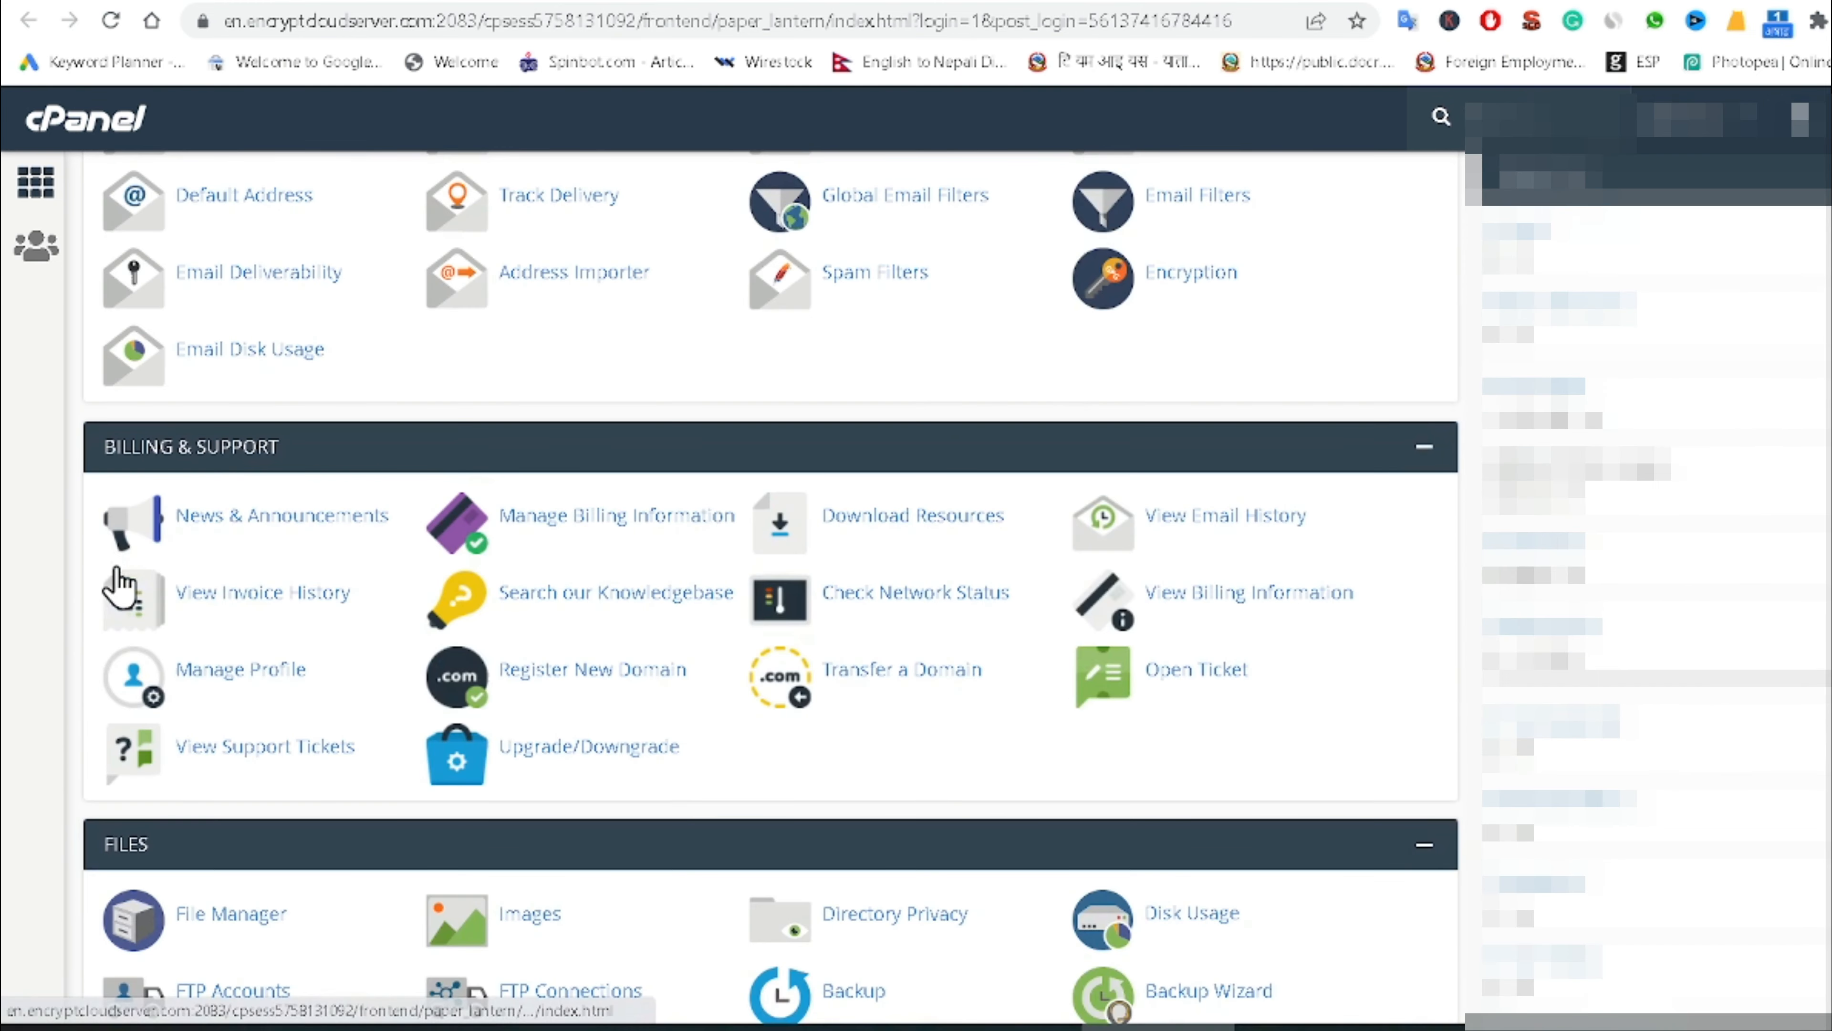
{"action": "scroll", "coordinate": [257, 664], "scroll_direction": "down", "scroll_amount": 2}
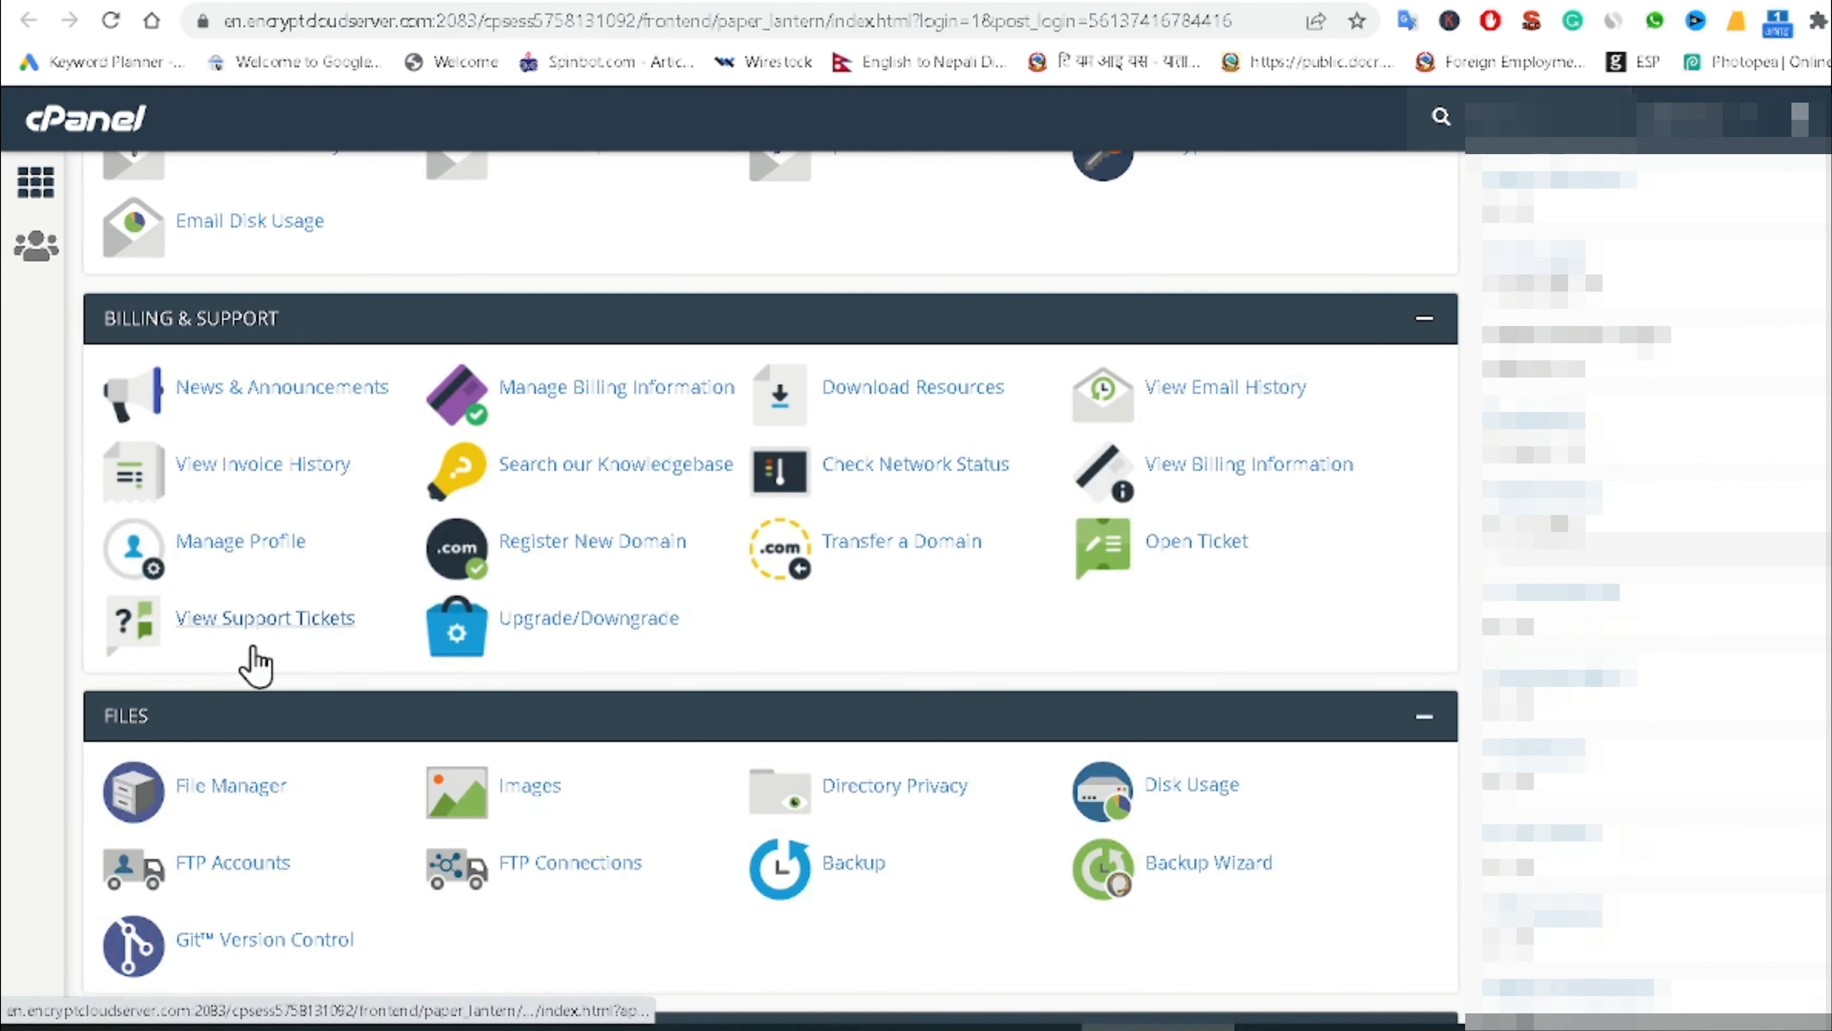
Open File Manager and go to the ai1wm-backups folder inside public_html/wp-content.
{"action": "left_click", "coordinate": [230, 787]}
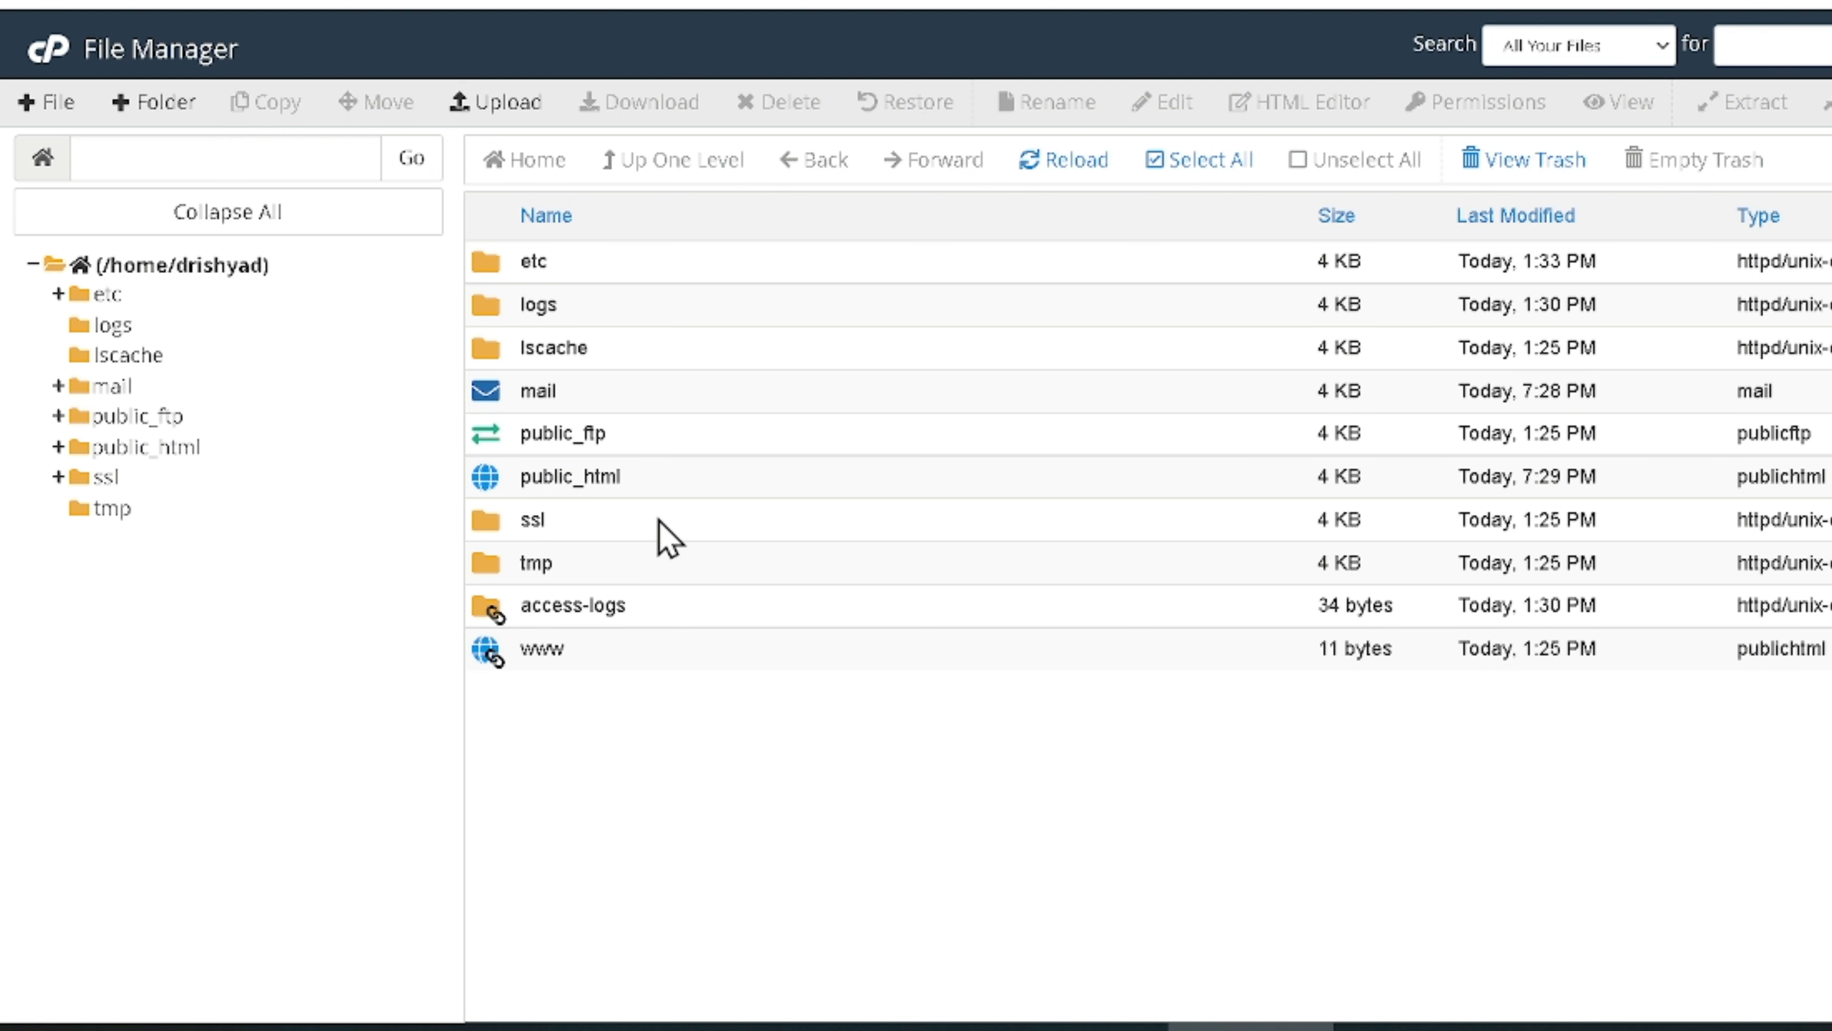
{"action": "double_click", "coordinate": [484, 478]}
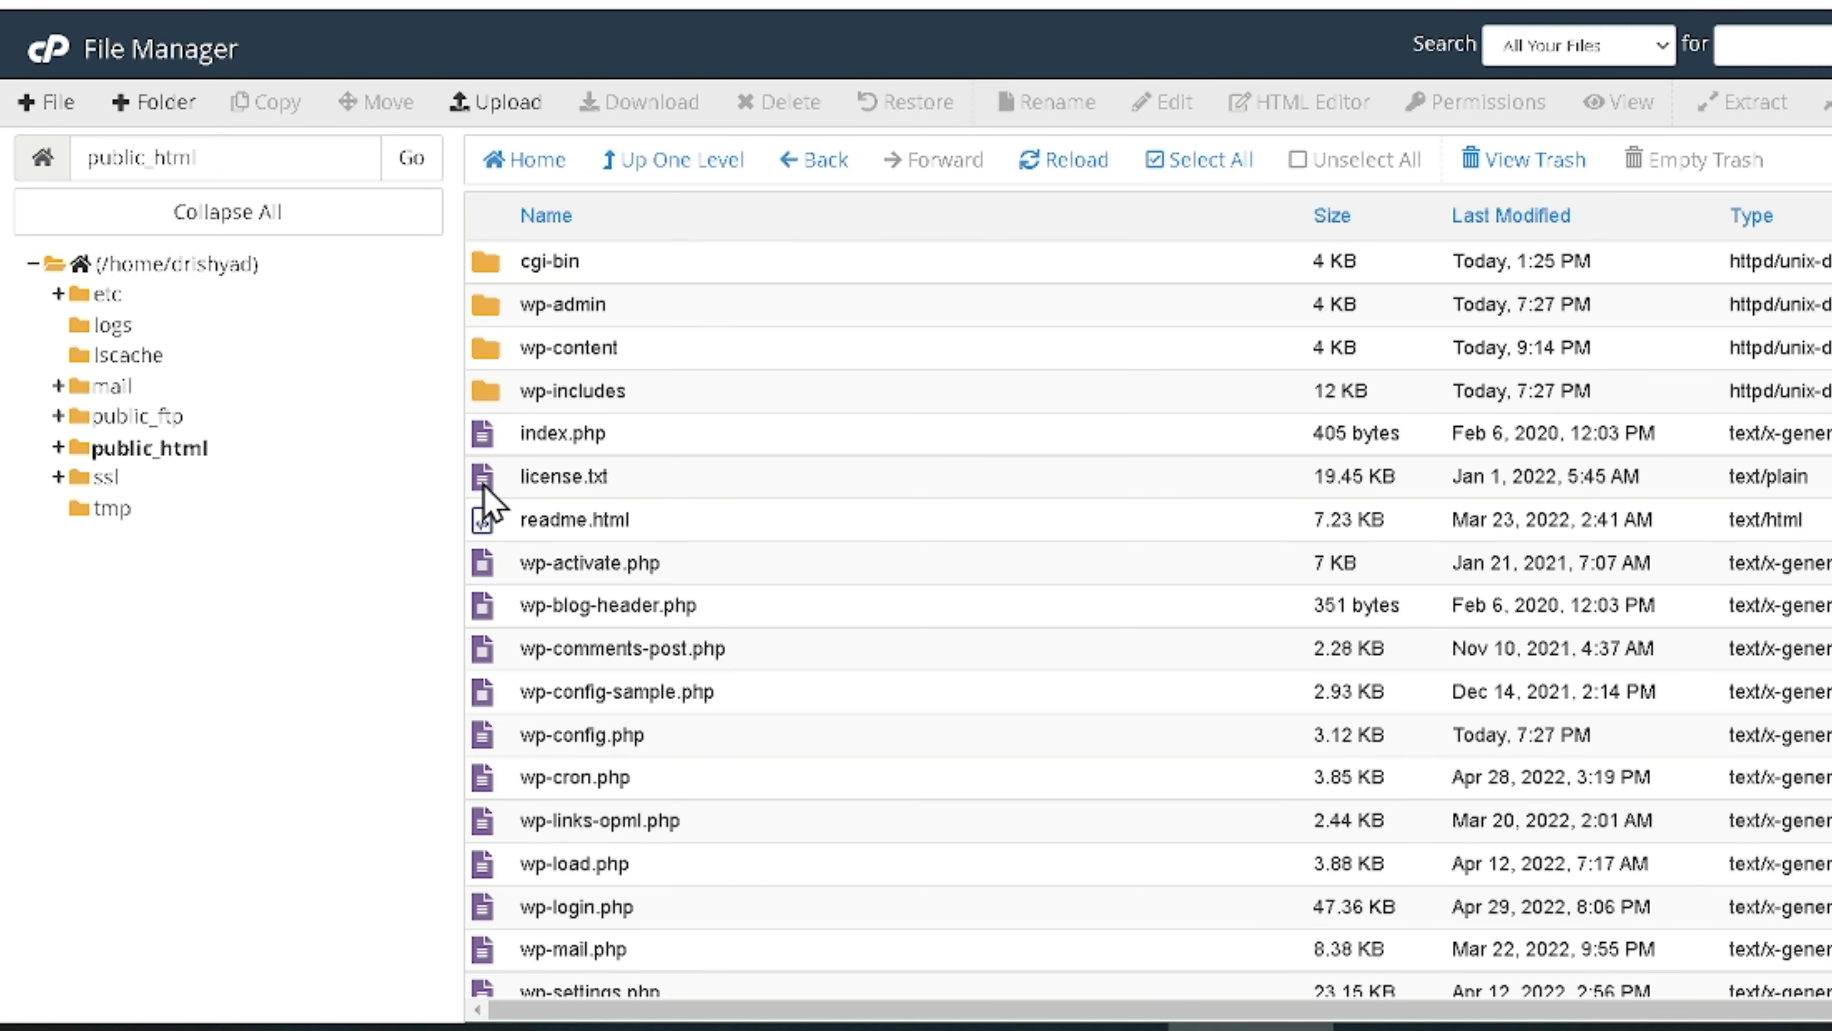
{"action": "double_click", "coordinate": [493, 353]}
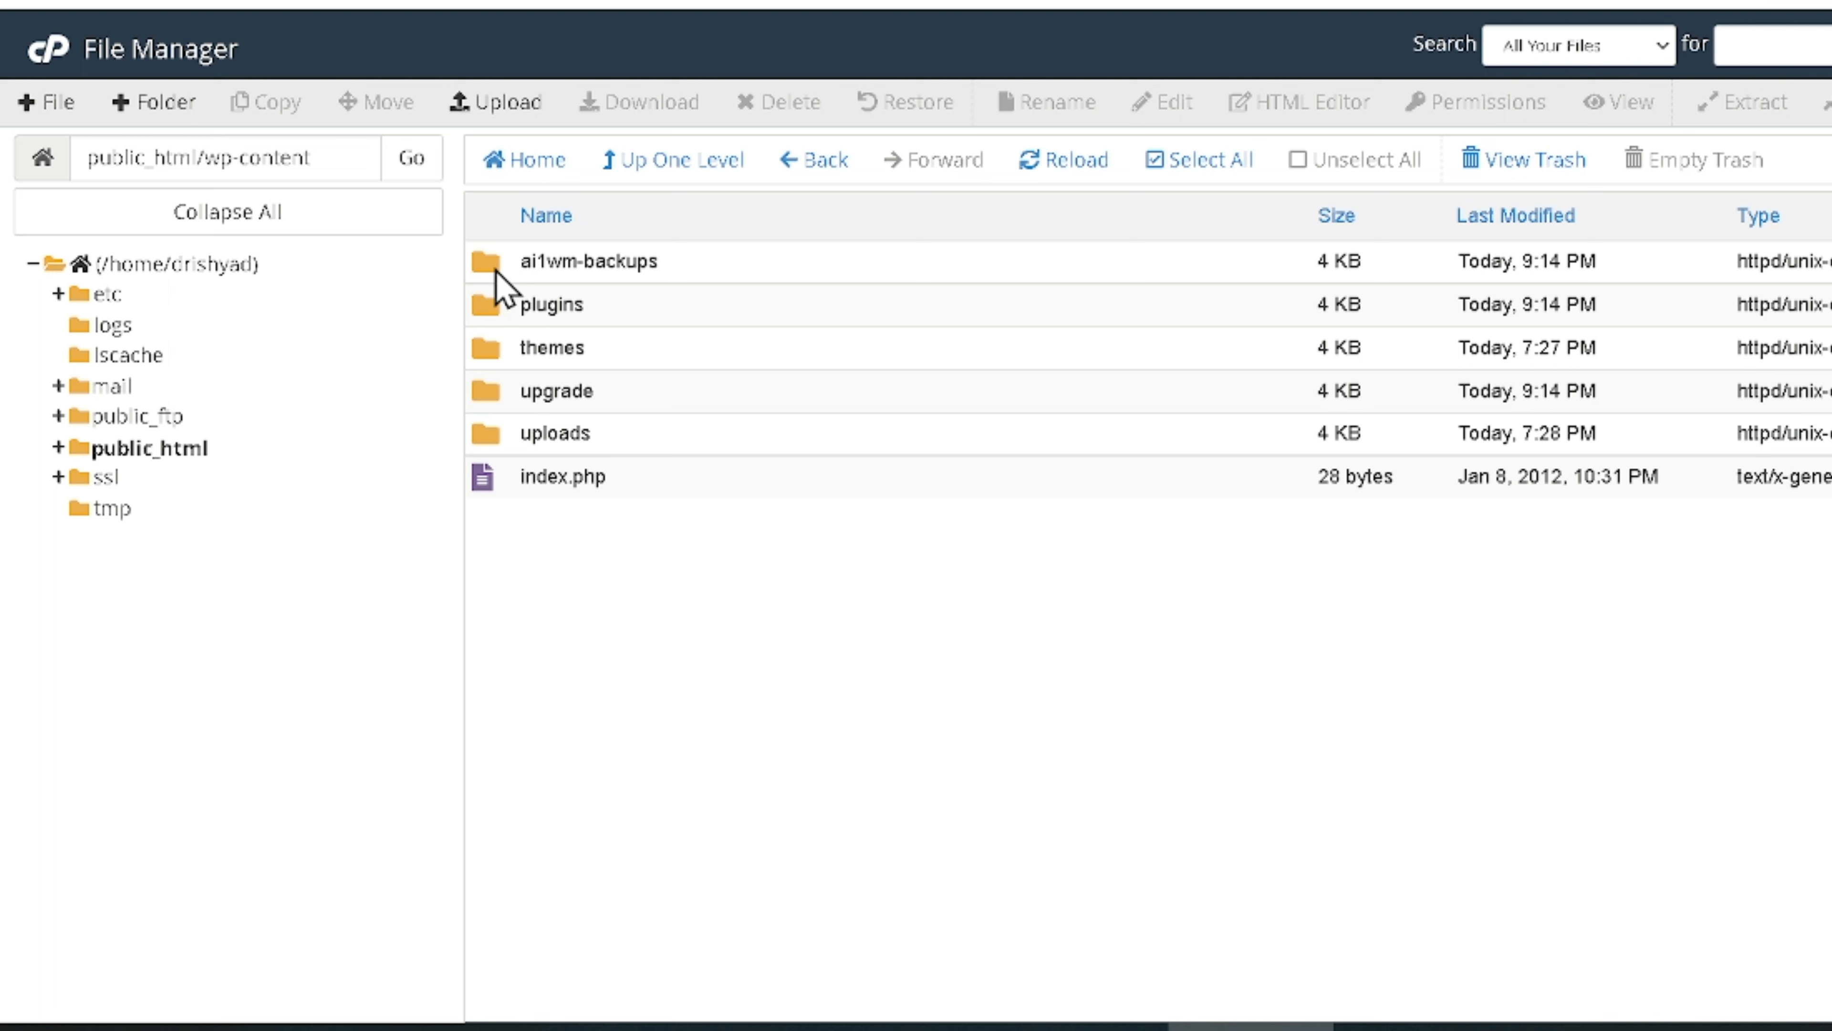
{"action": "double_click", "coordinate": [495, 273]}
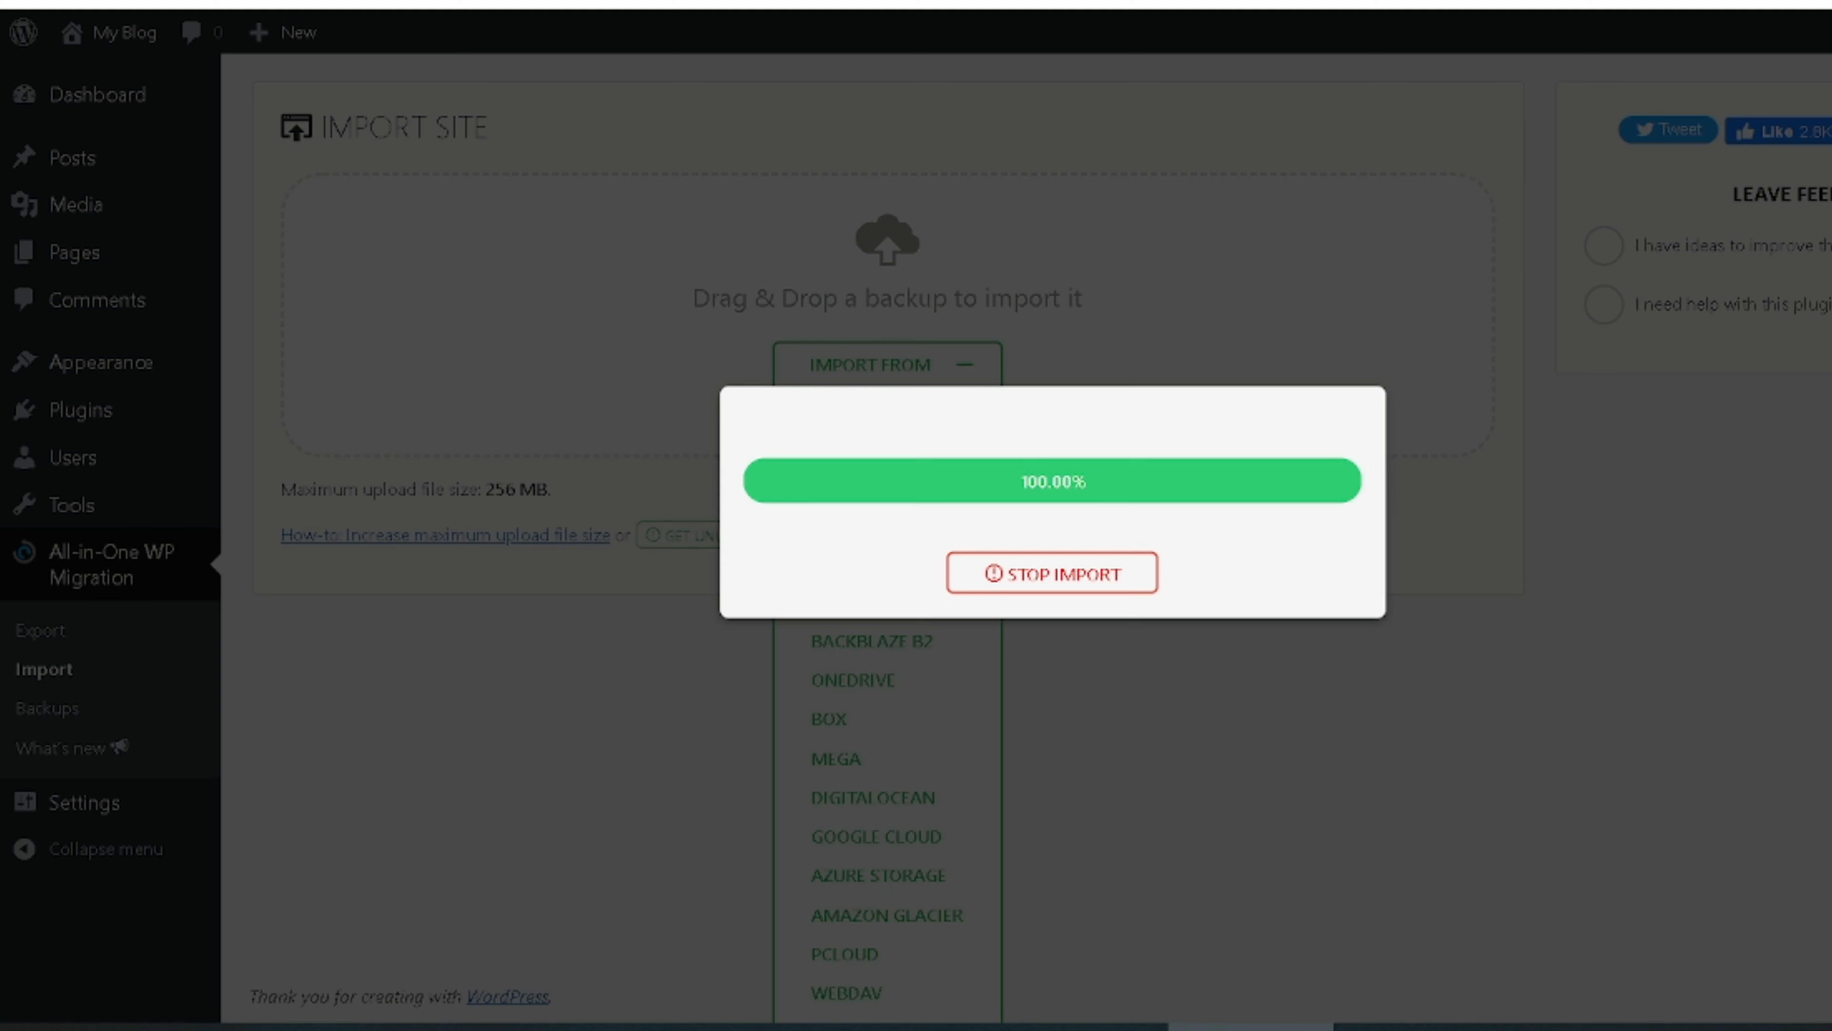
In WordPress, stop the running site import and deactivate the All-in-One WP Migration plugin.
{"action": "left_click", "coordinate": [1032, 581]}
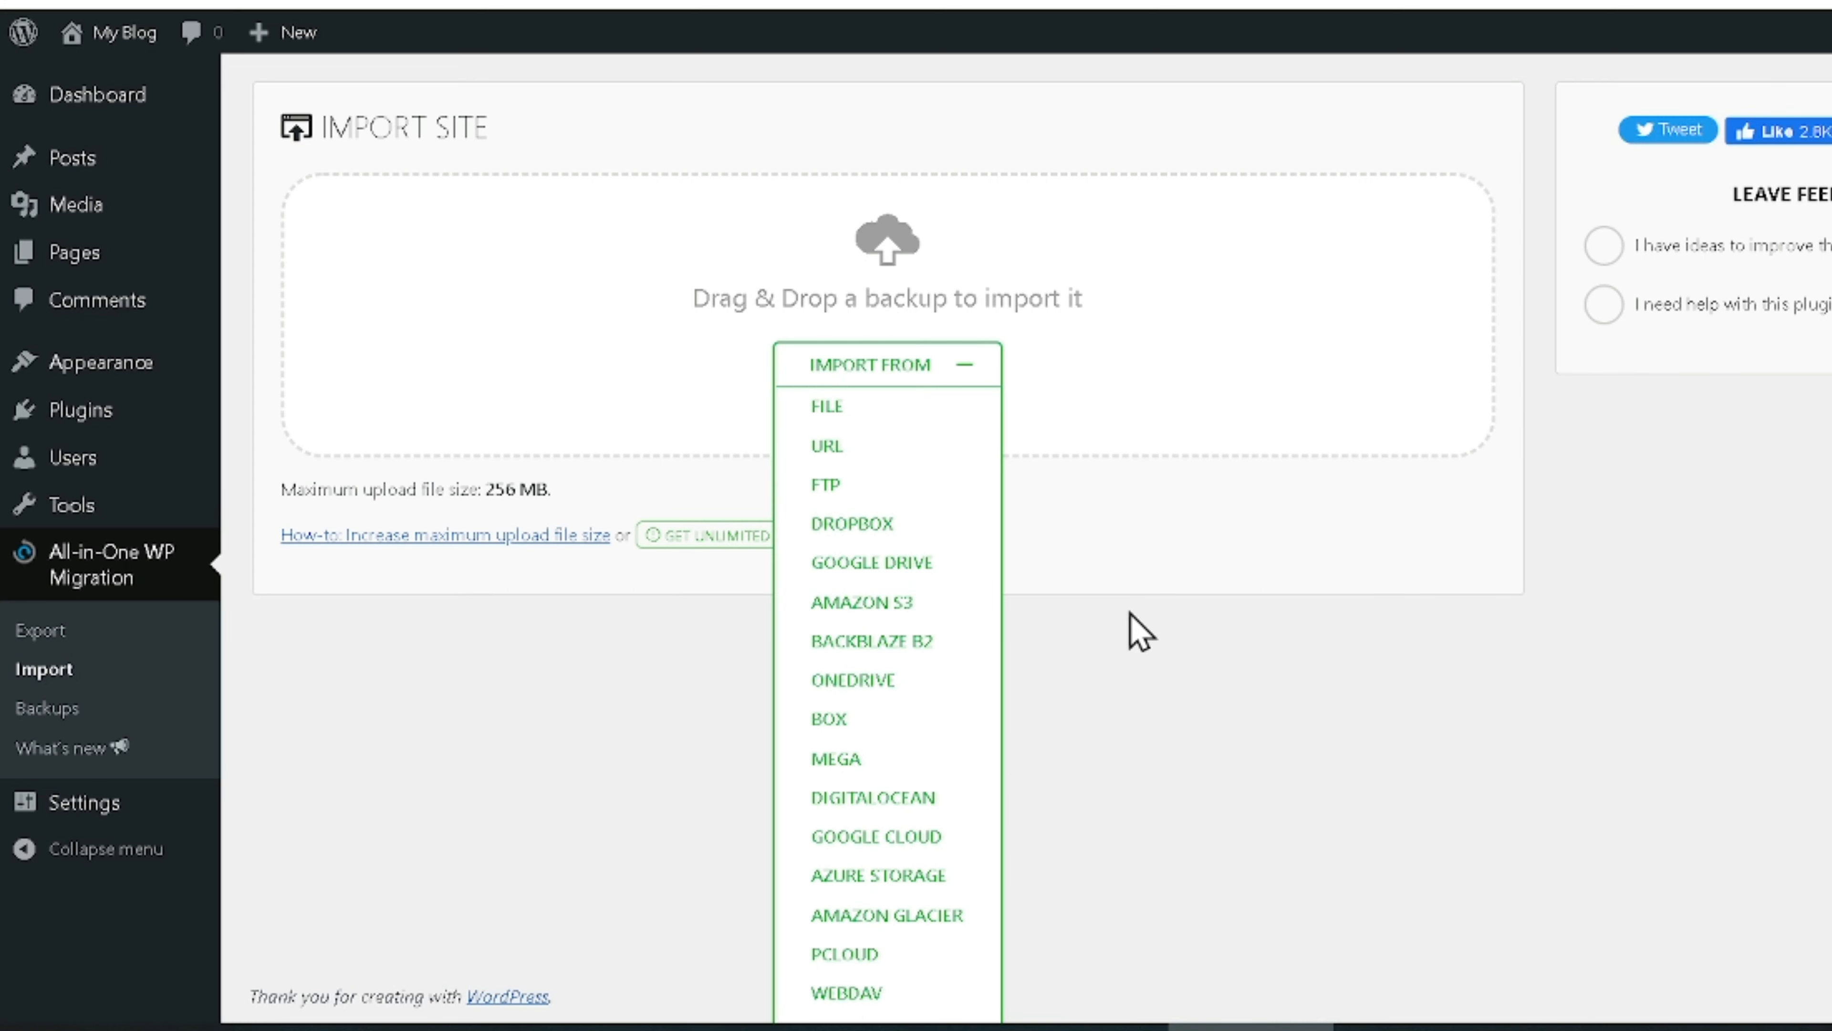
{"action": "mouse_move", "coordinate": [108, 413]}
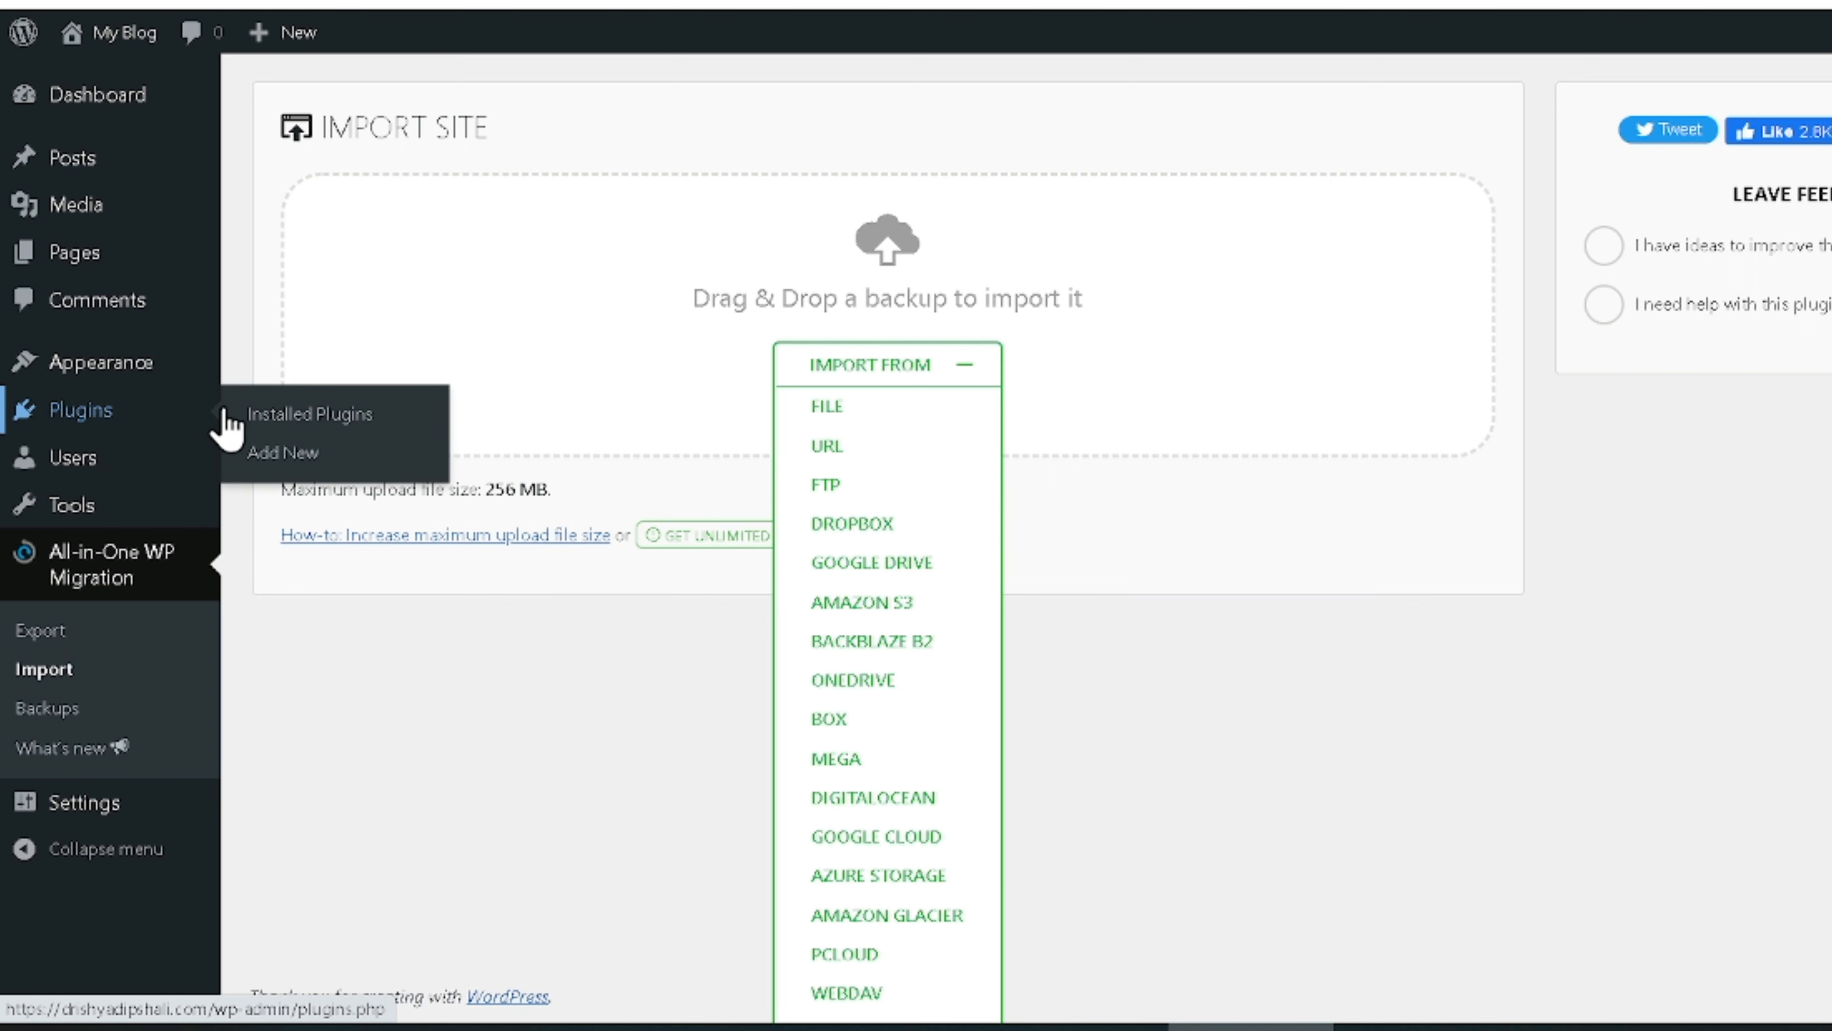
{"action": "left_click", "coordinate": [317, 417]}
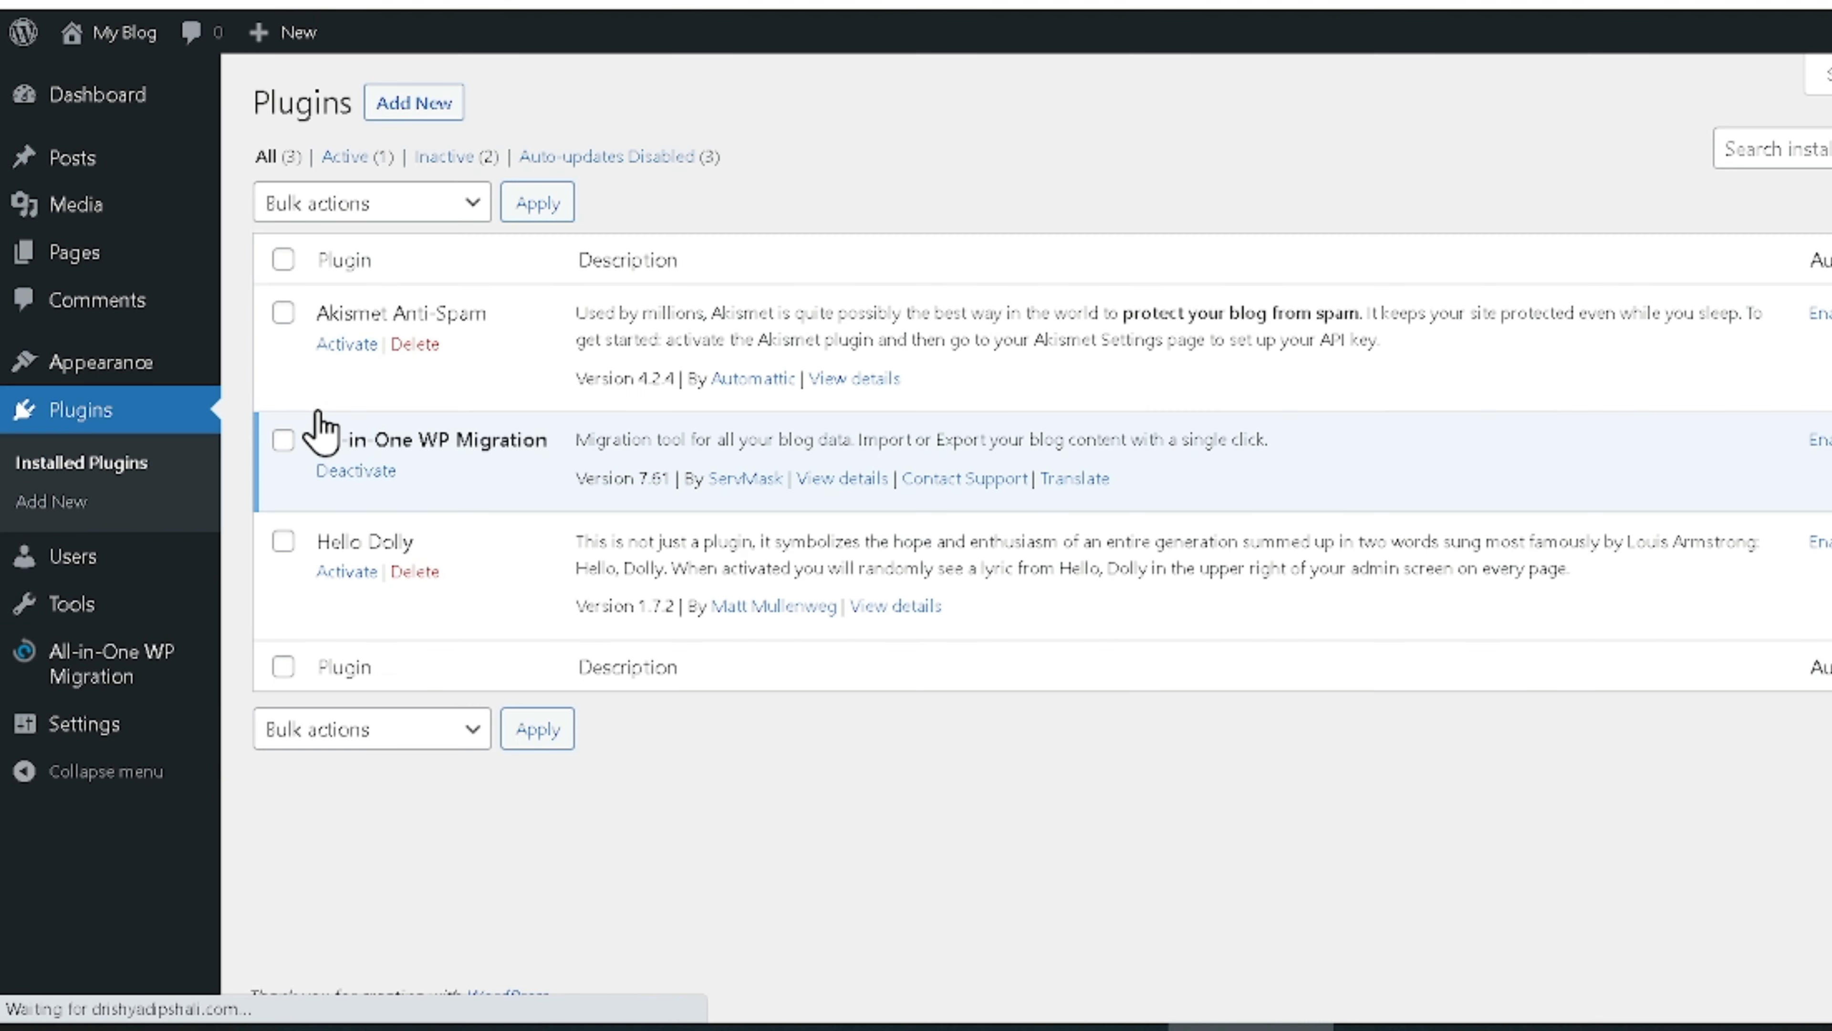
{"action": "left_click", "coordinate": [354, 476]}
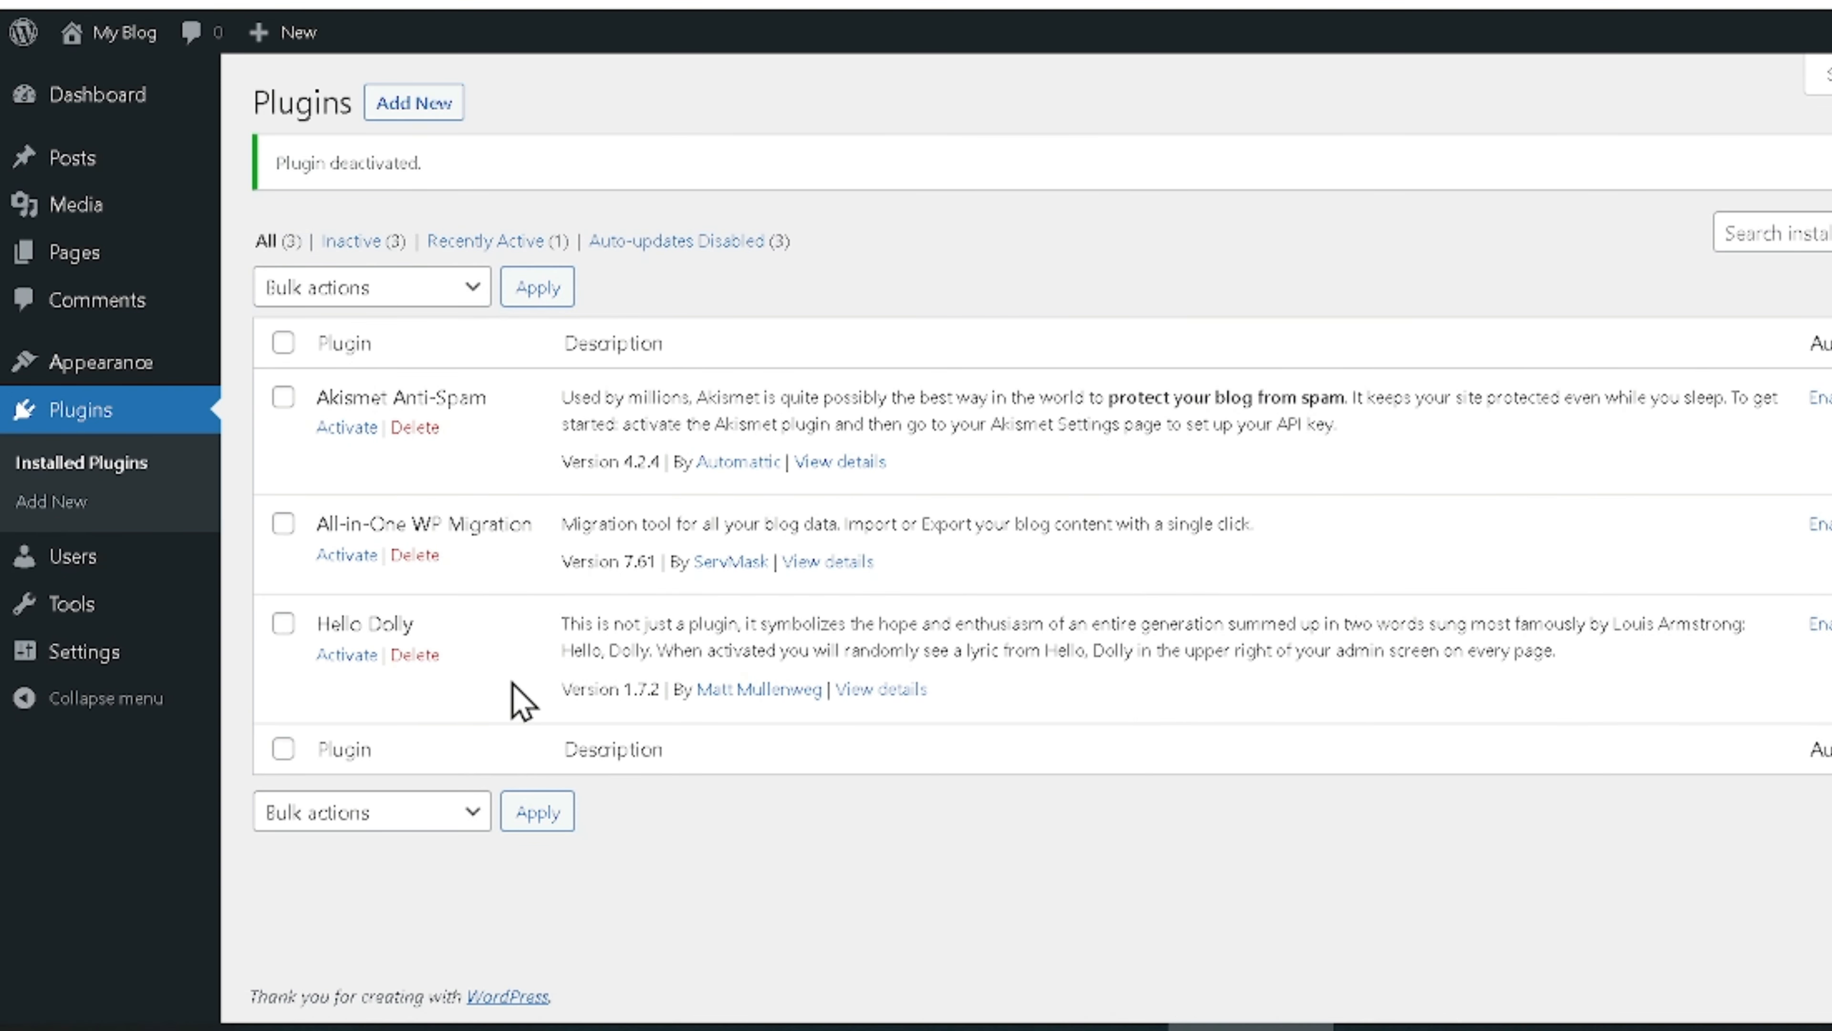
Delete the deactivated All-in-One WP Migration plugin and confirm the deletion.
{"action": "left_click", "coordinate": [417, 563]}
{"action": "left_click", "coordinate": [1206, 128]}
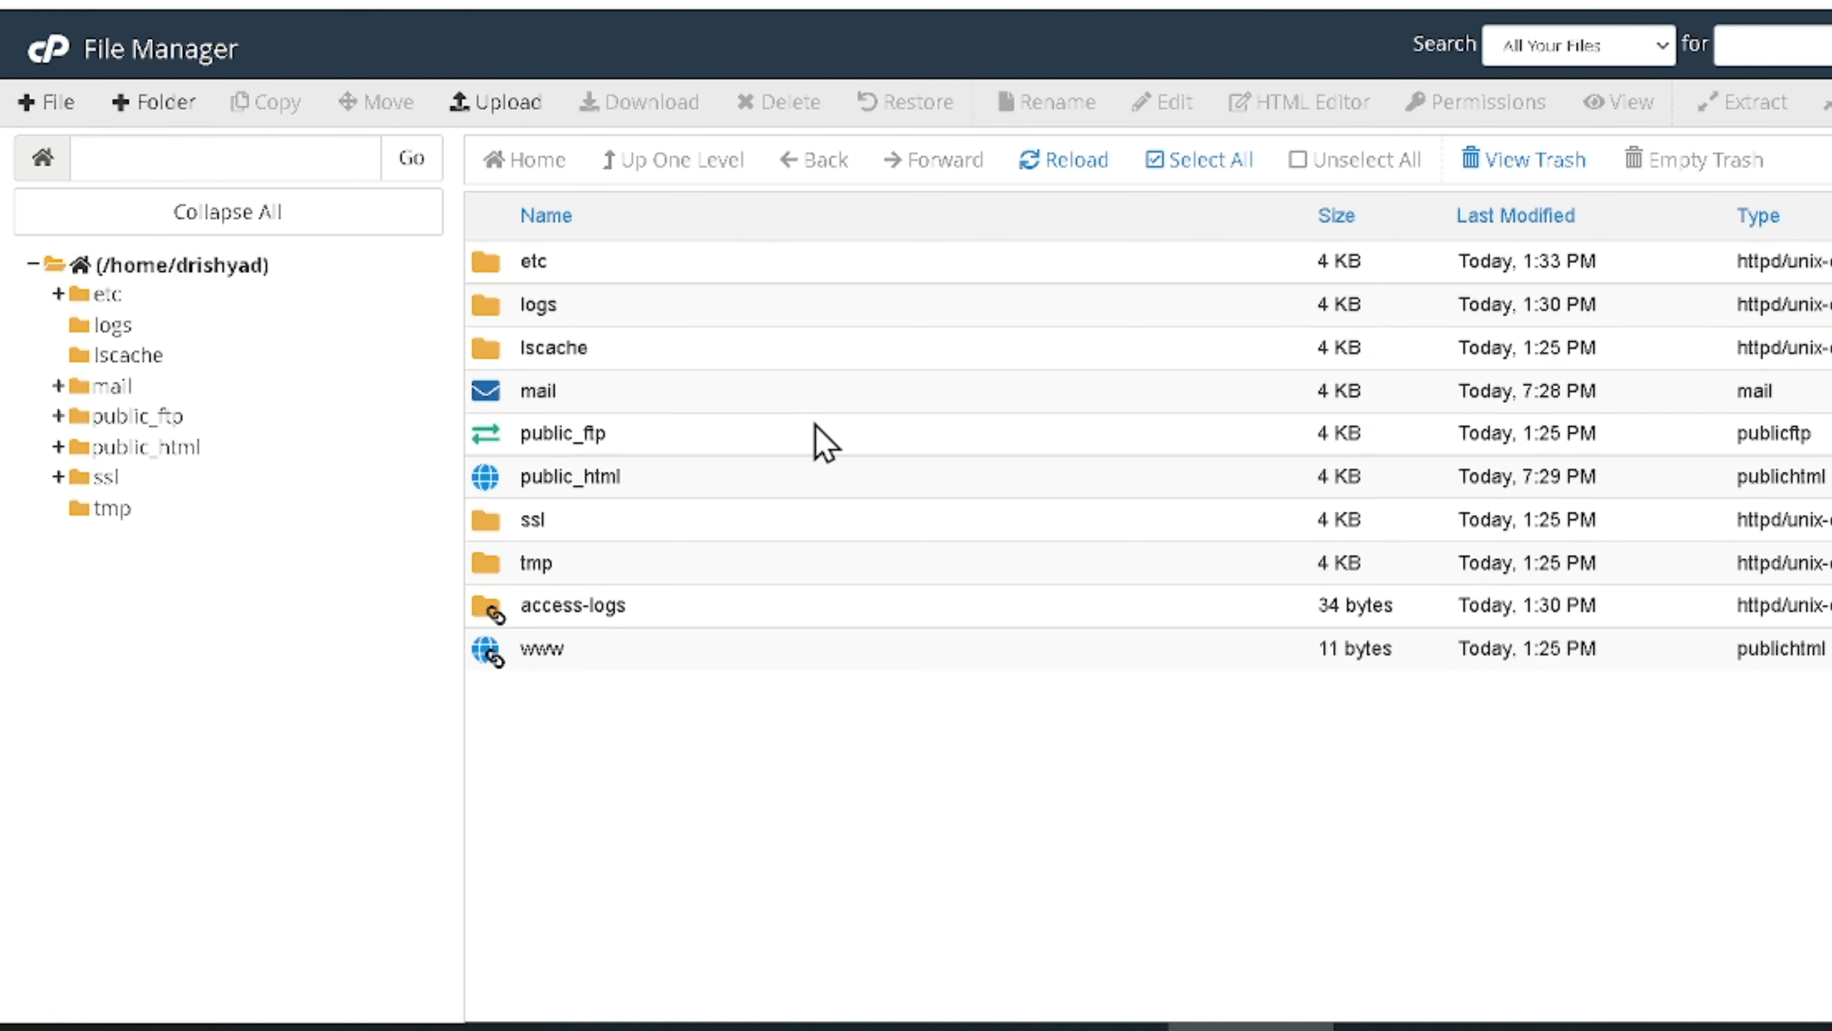
Back in cPanel File Manager, browse through public_html and wp-content into the ai1wm-backups folder.
{"action": "double_click", "coordinate": [495, 482]}
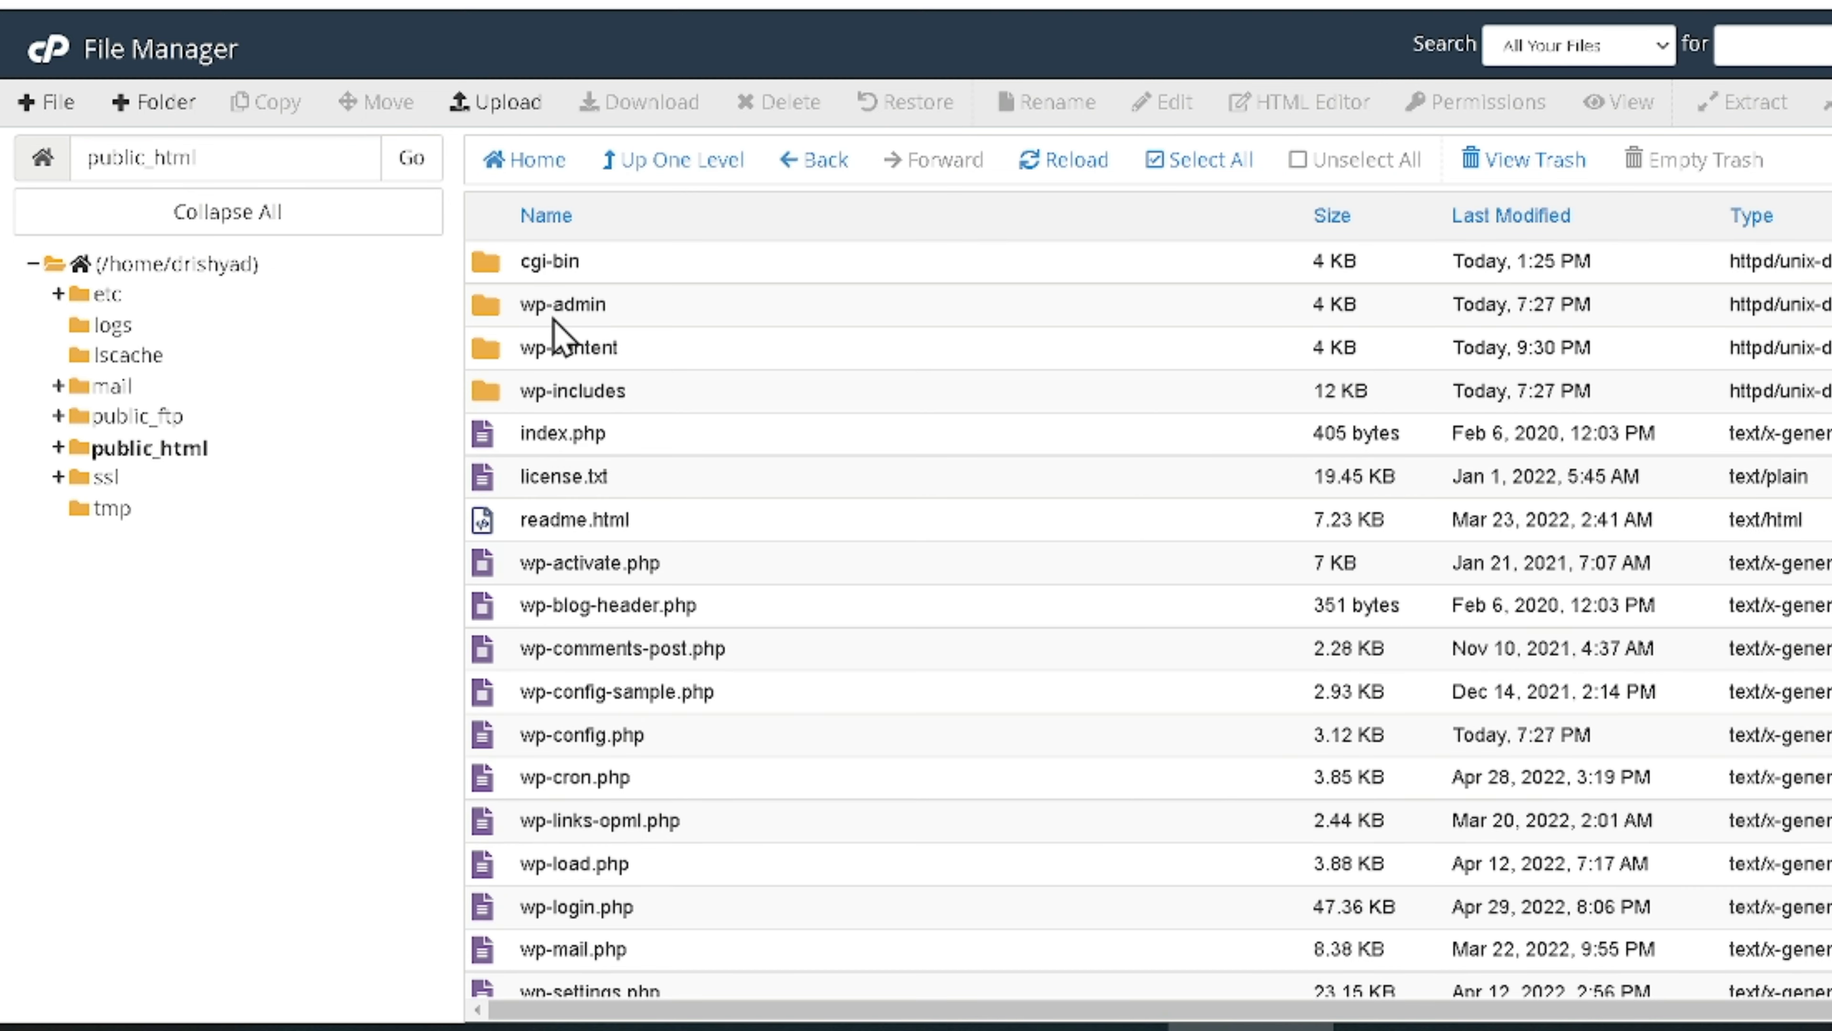
{"action": "double_click", "coordinate": [583, 348]}
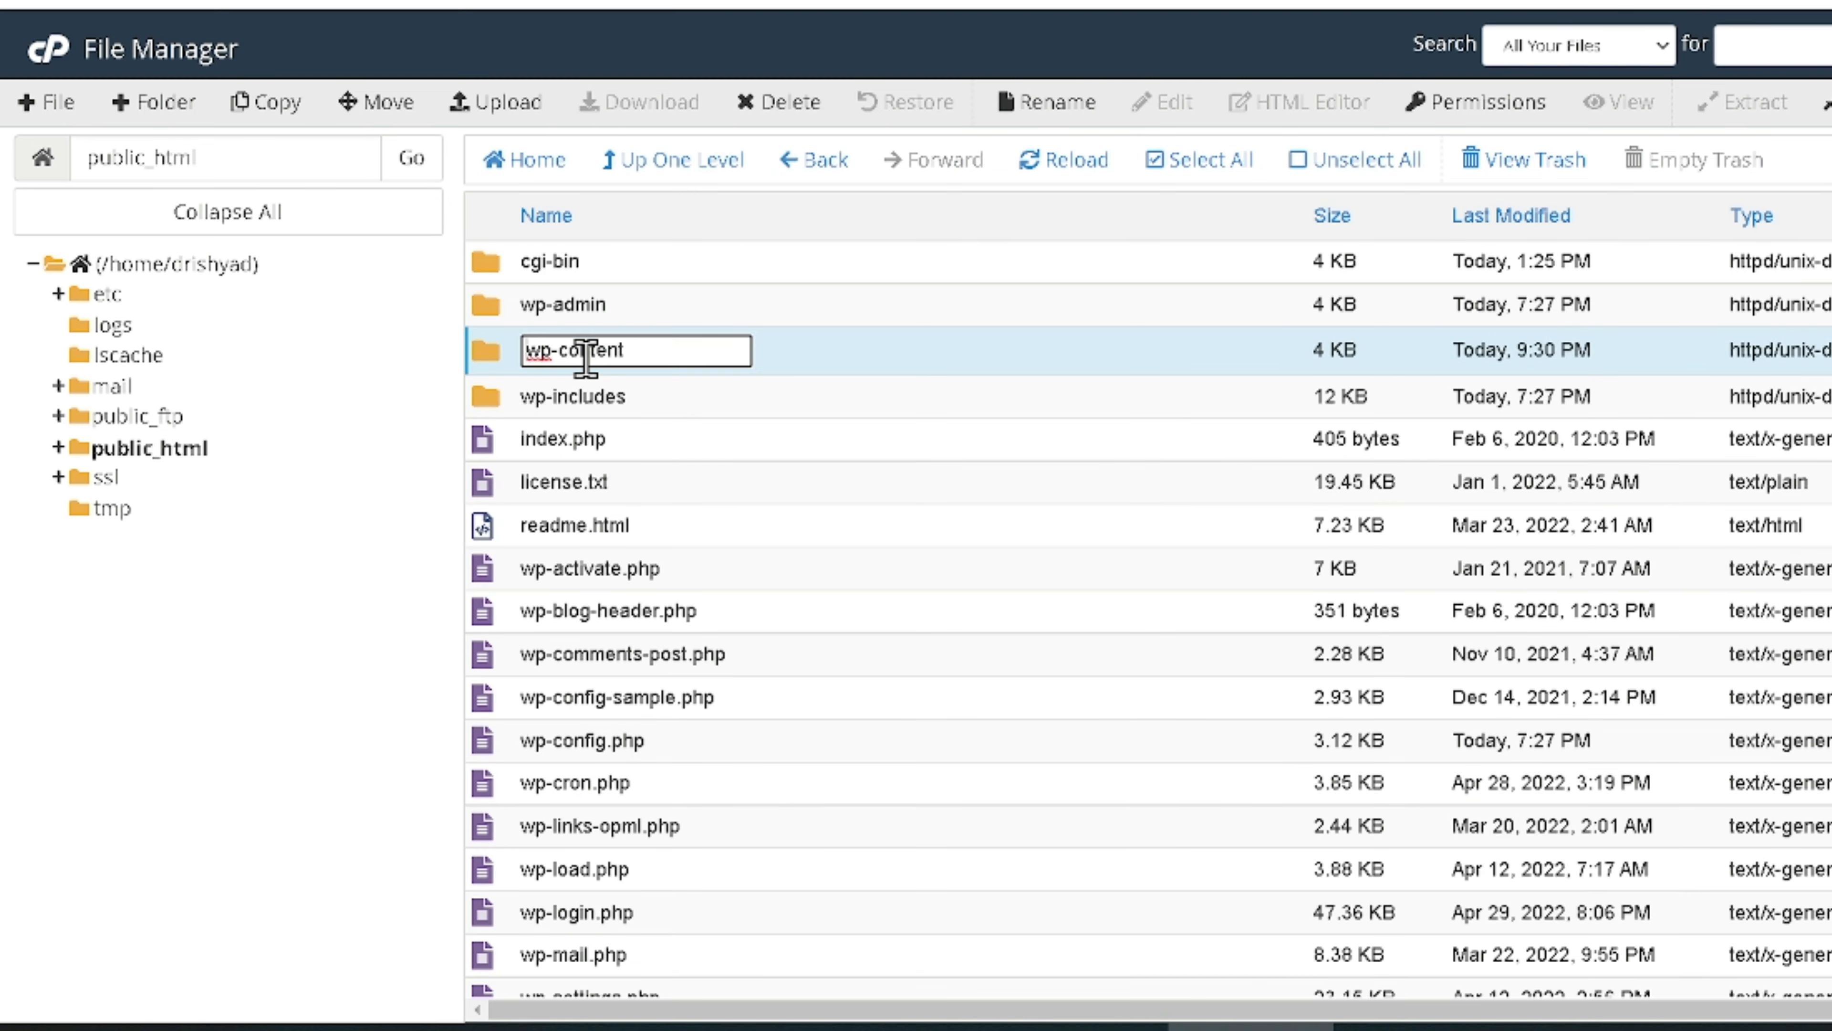
{"action": "double_click", "coordinate": [490, 355]}
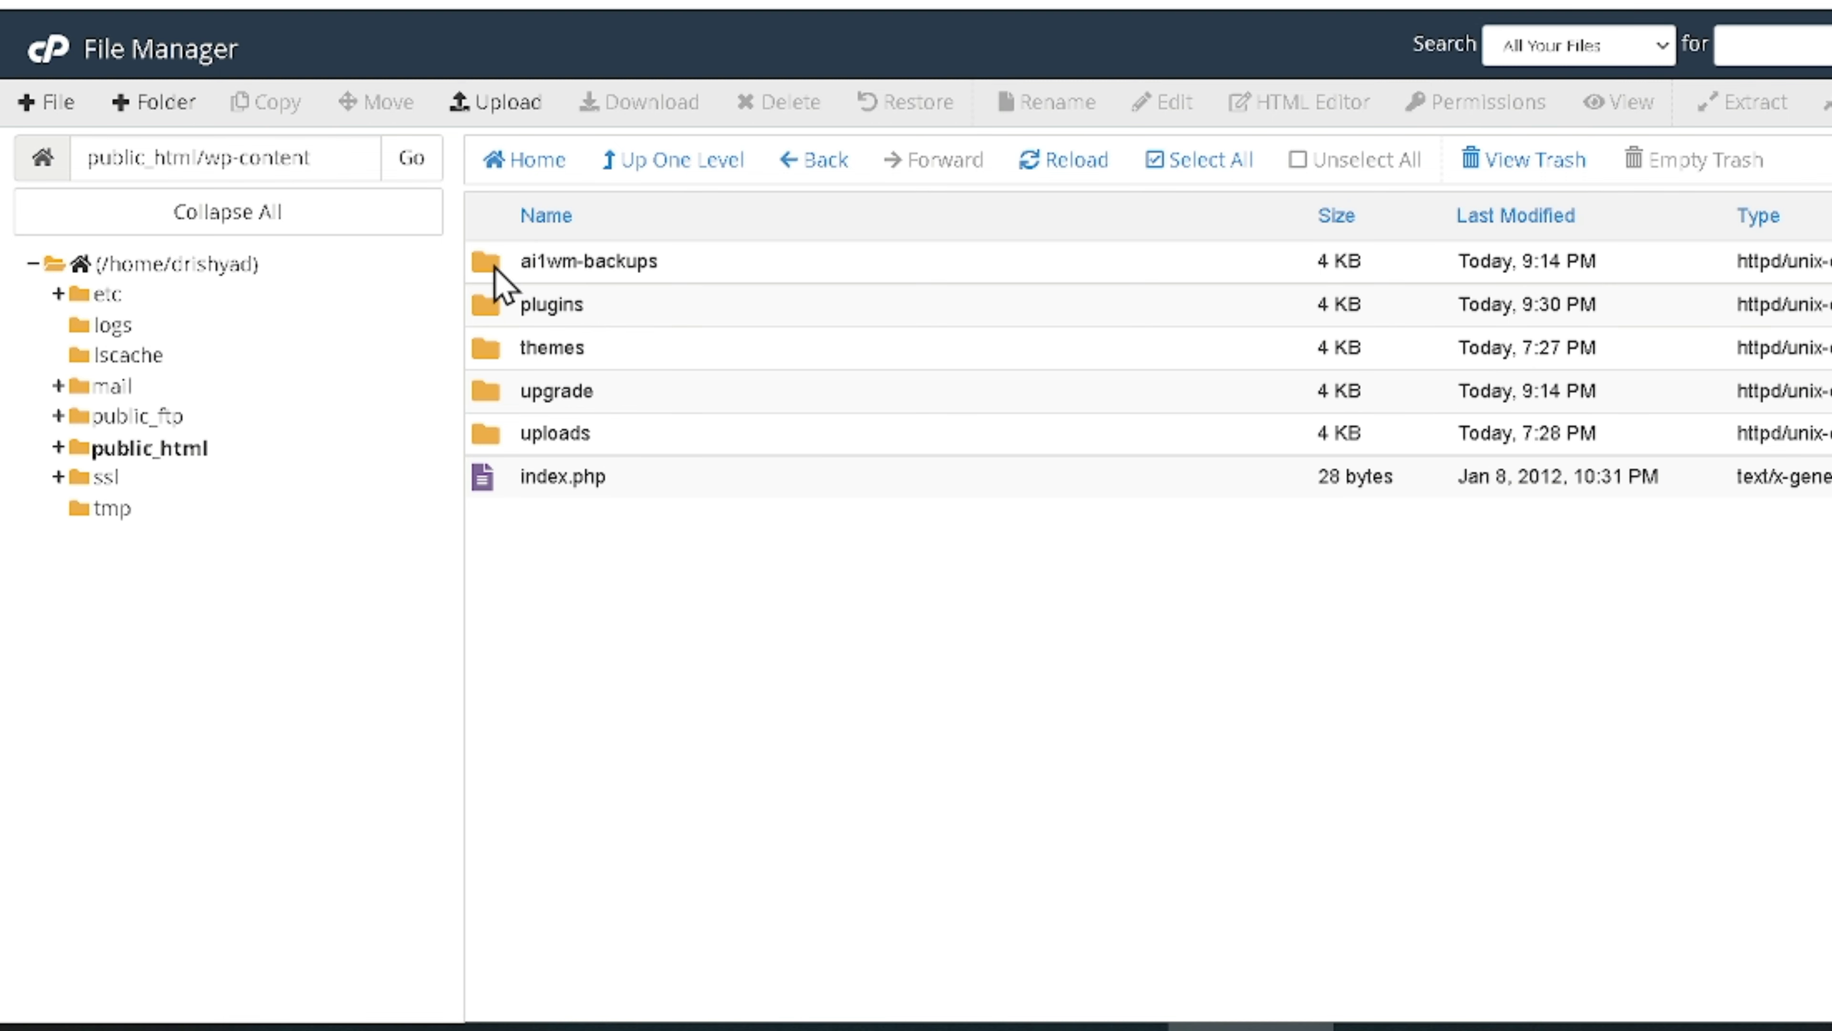
{"action": "double_click", "coordinate": [495, 268]}
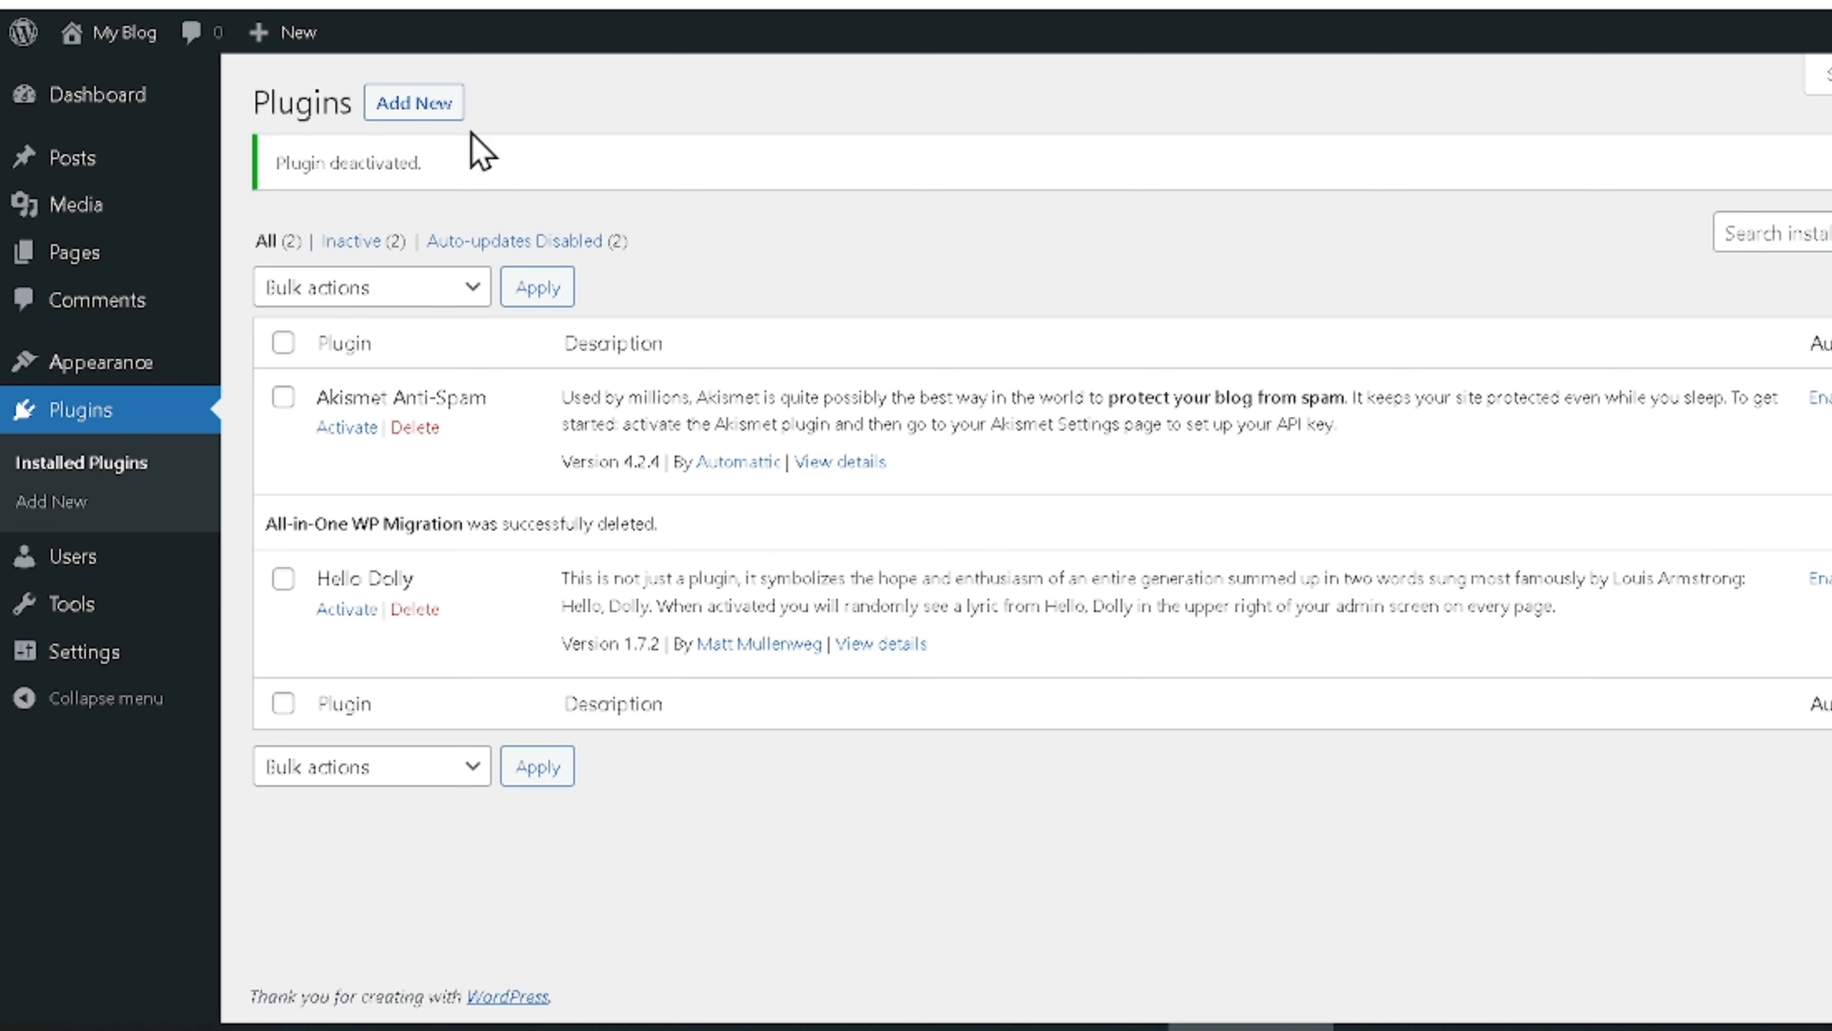
In WordPress, upload the all-in-one-wp-migration-6.7 zip as a new plugin, install it and activate it.
{"action": "left_click", "coordinate": [436, 107]}
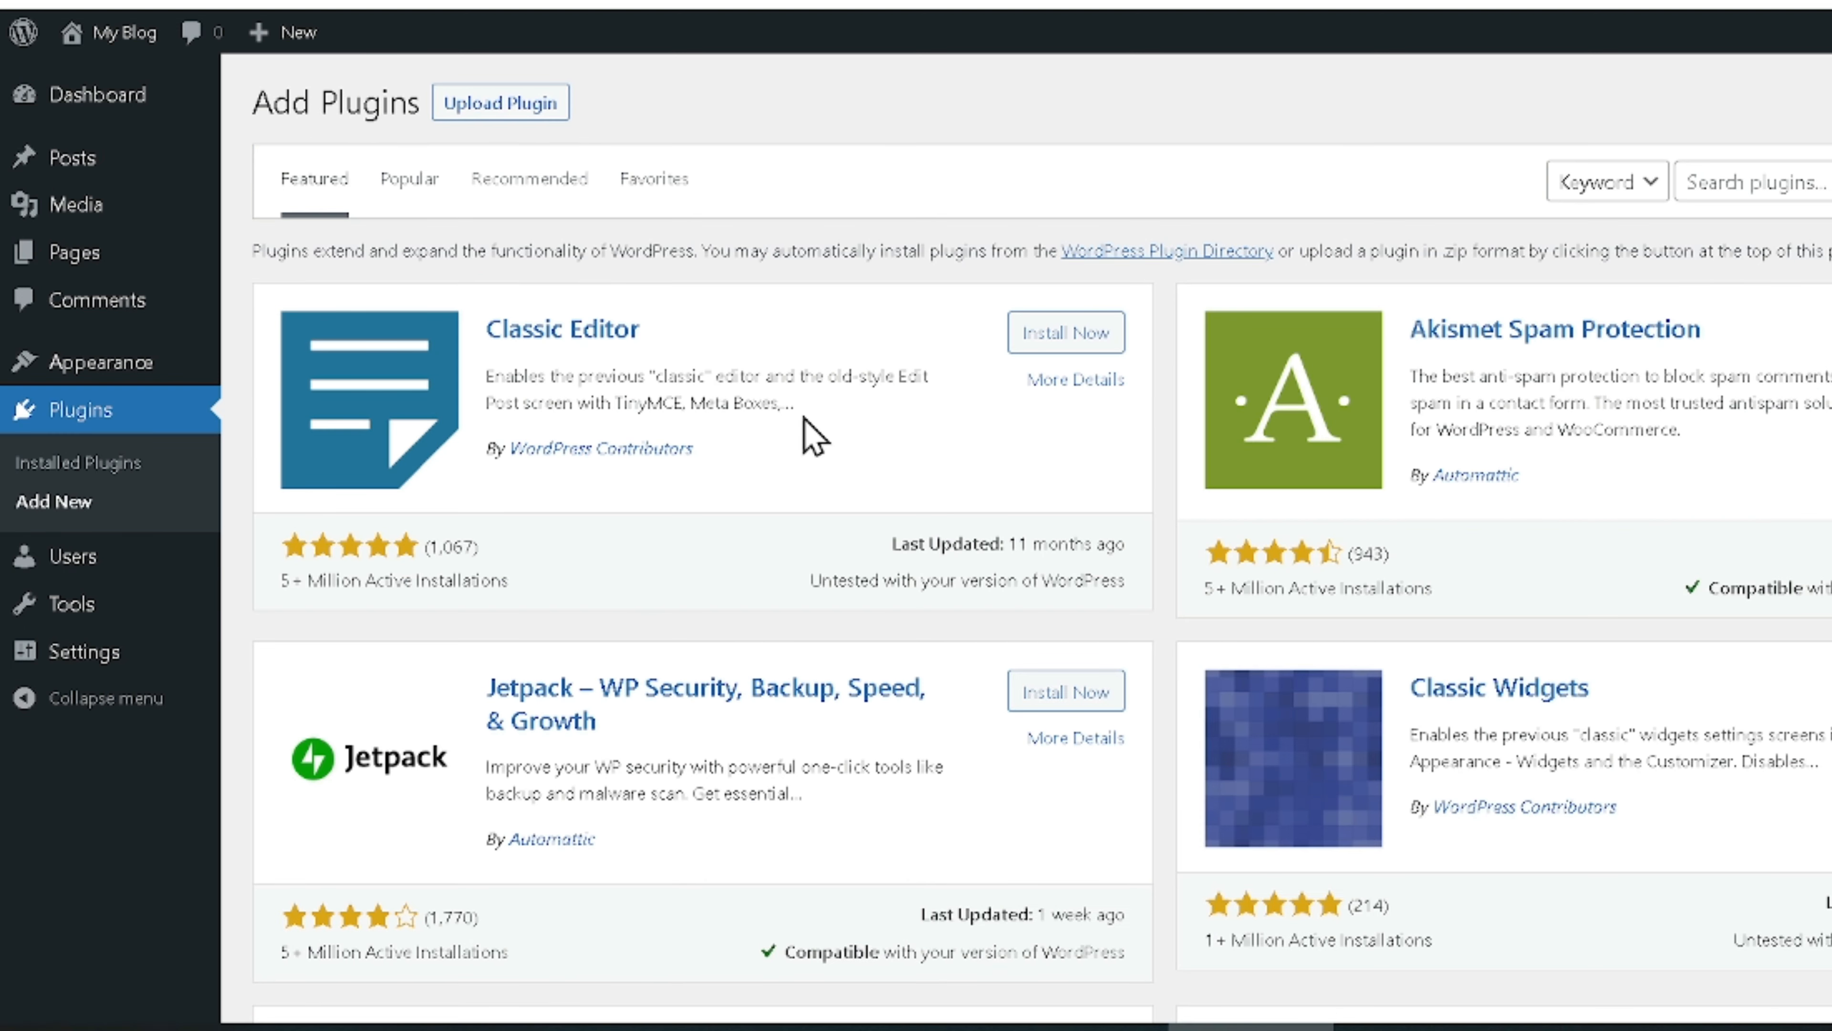
{"action": "left_click", "coordinate": [477, 114]}
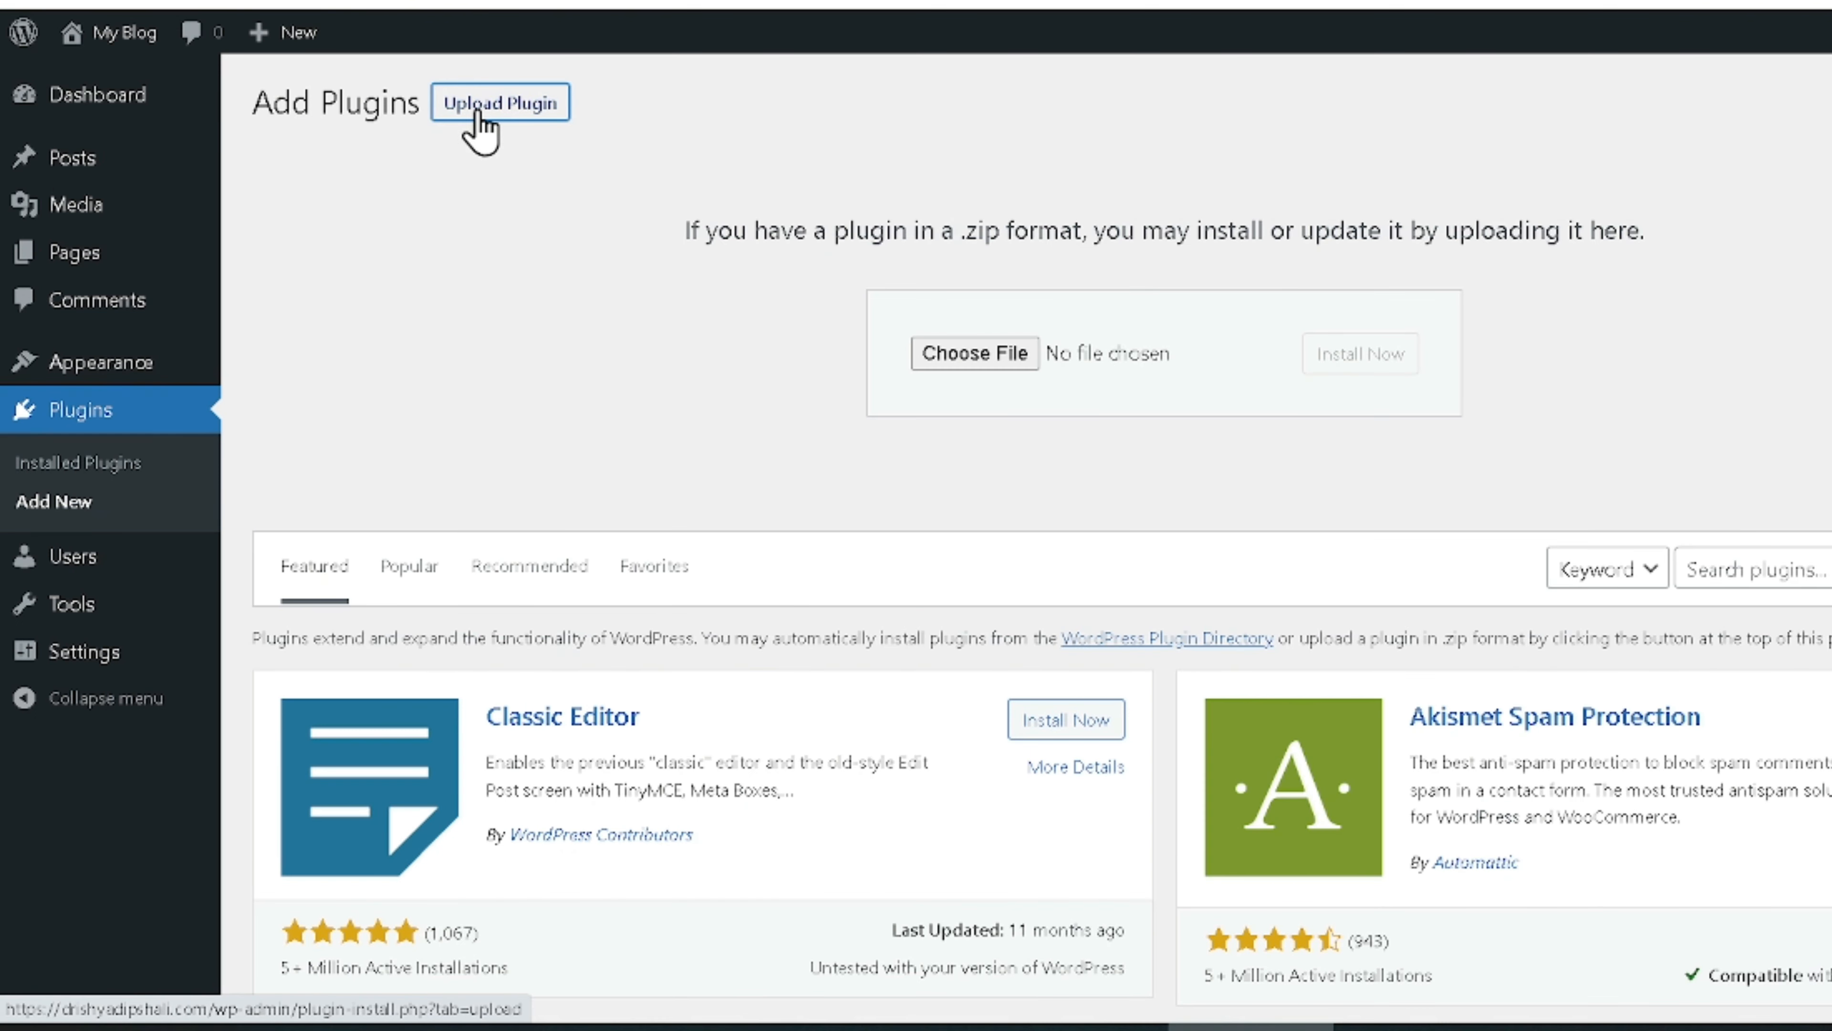
{"action": "left_click", "coordinate": [987, 361]}
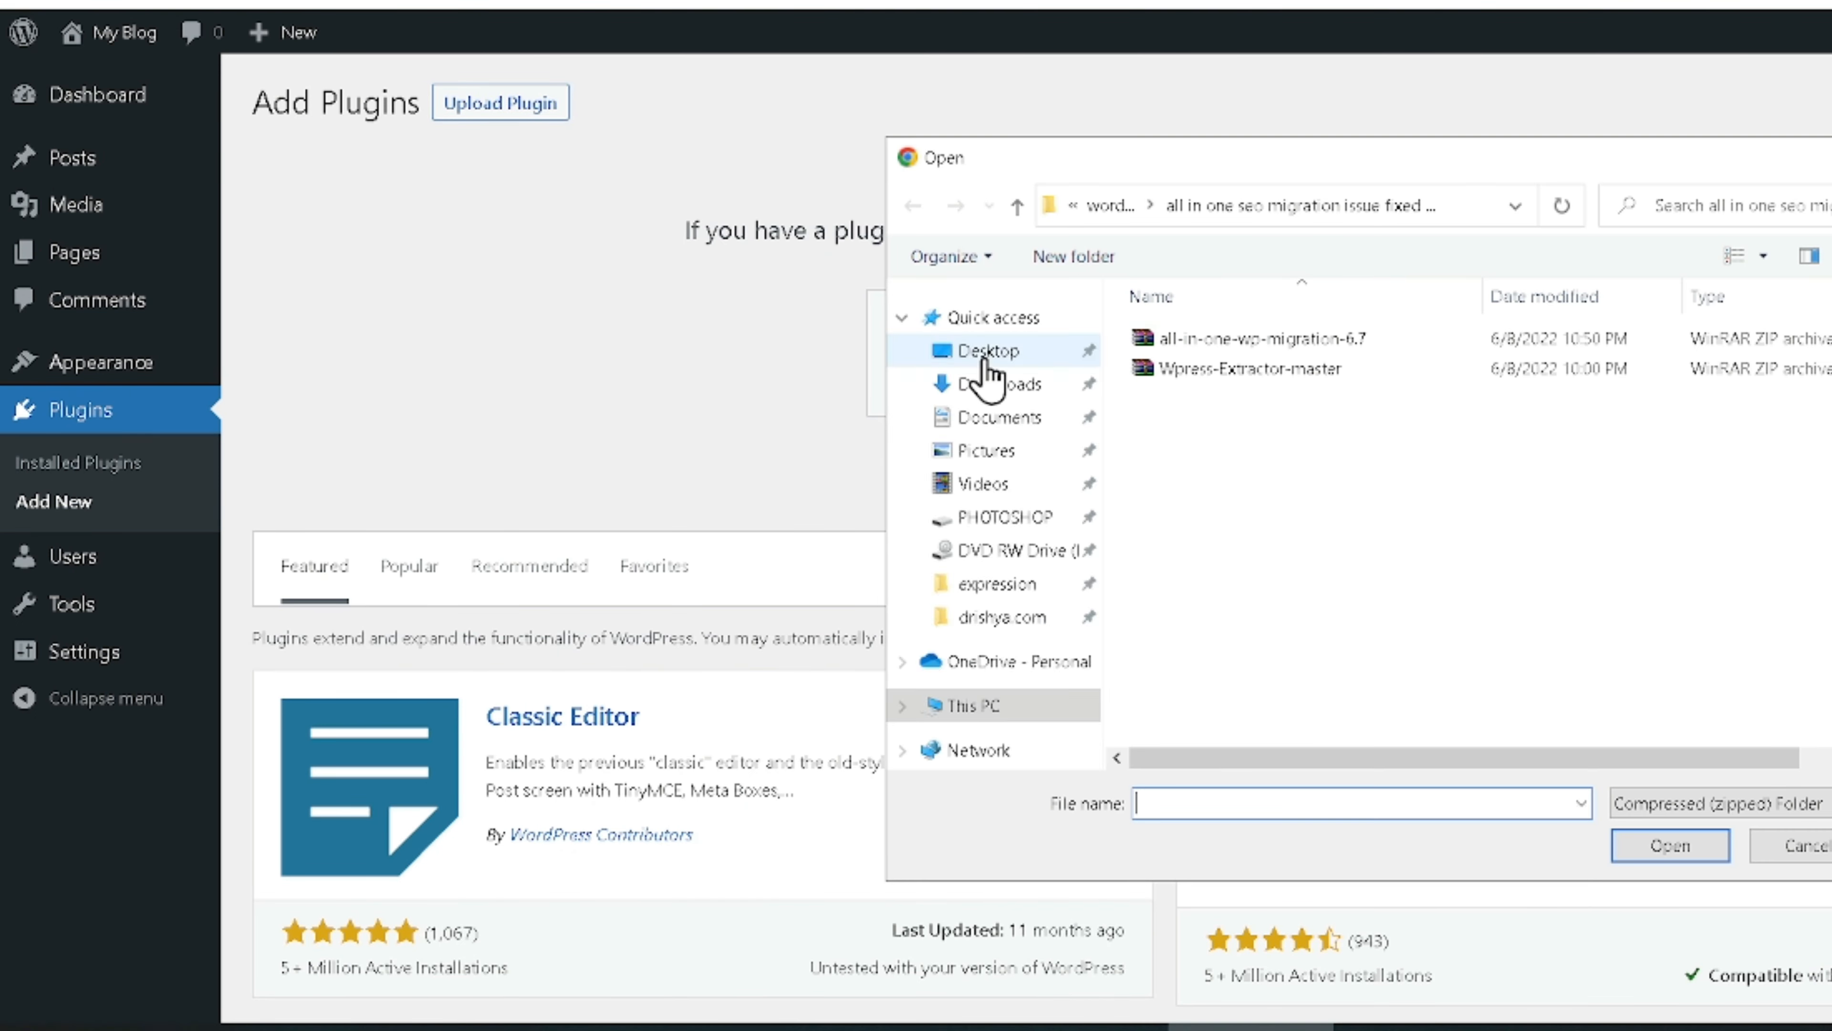
{"action": "left_click", "coordinate": [1295, 339]}
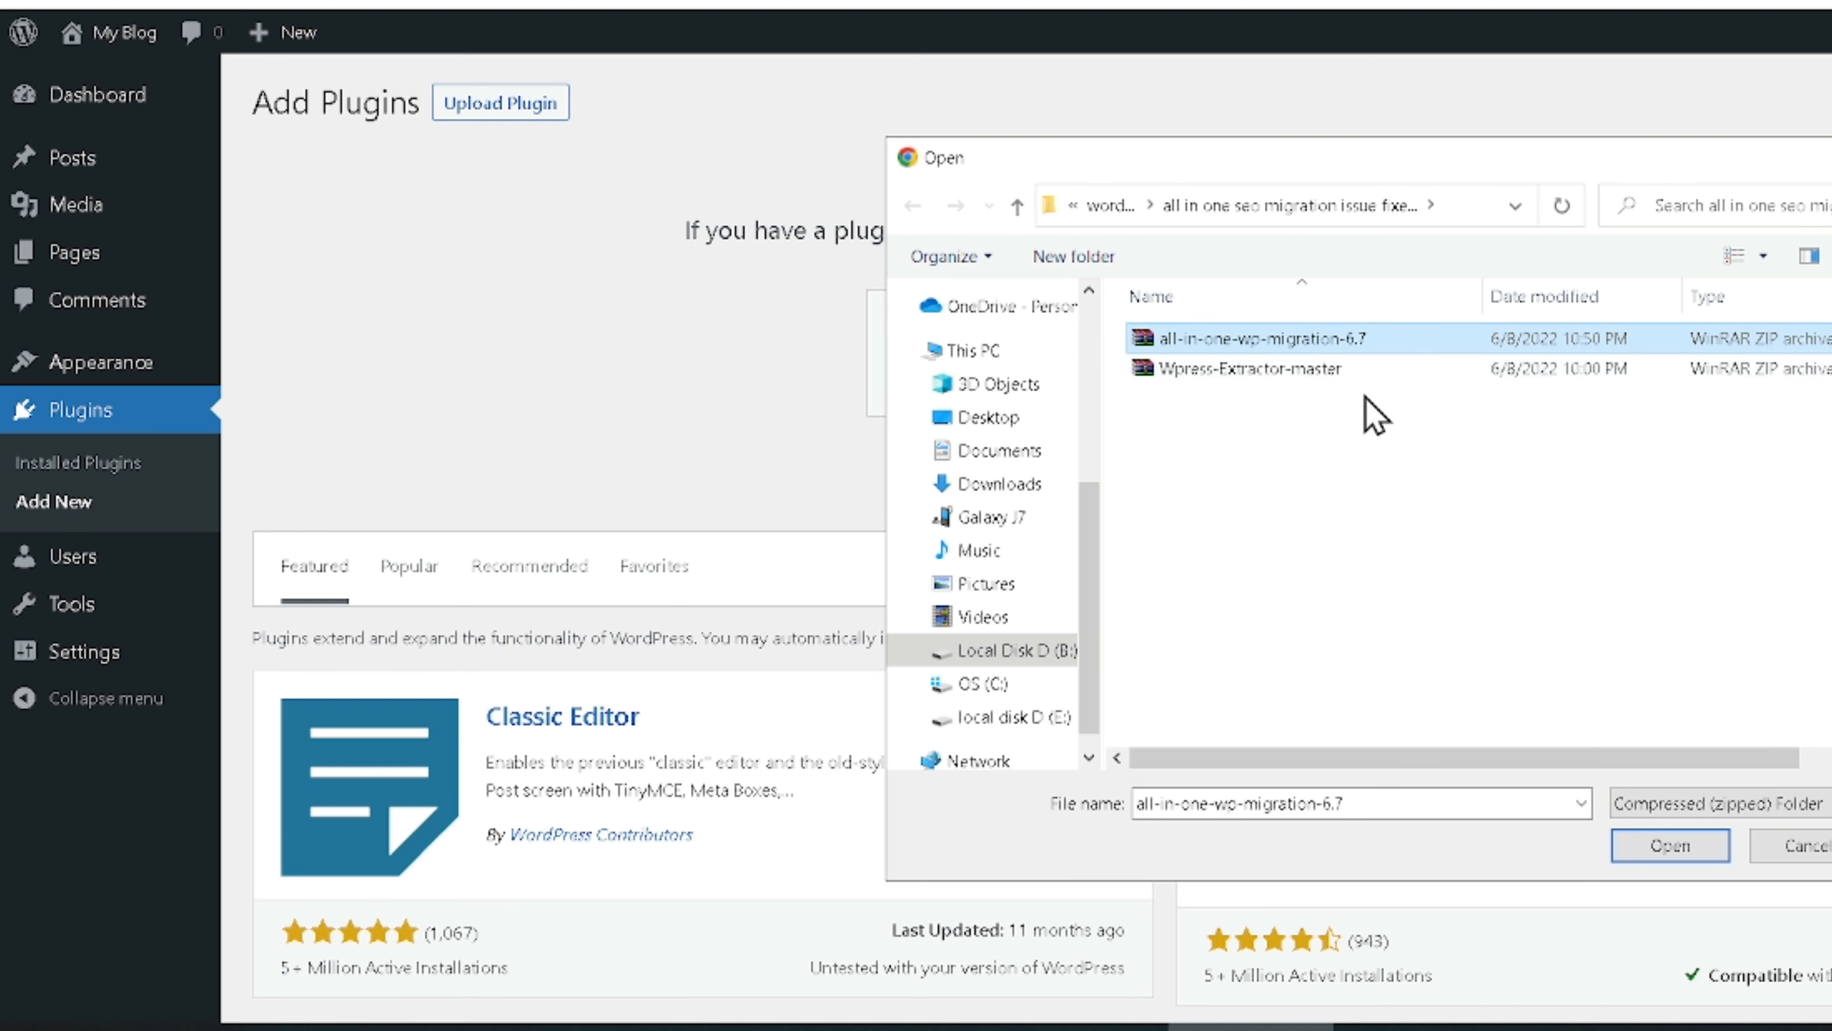
{"action": "left_click", "coordinate": [1672, 852]}
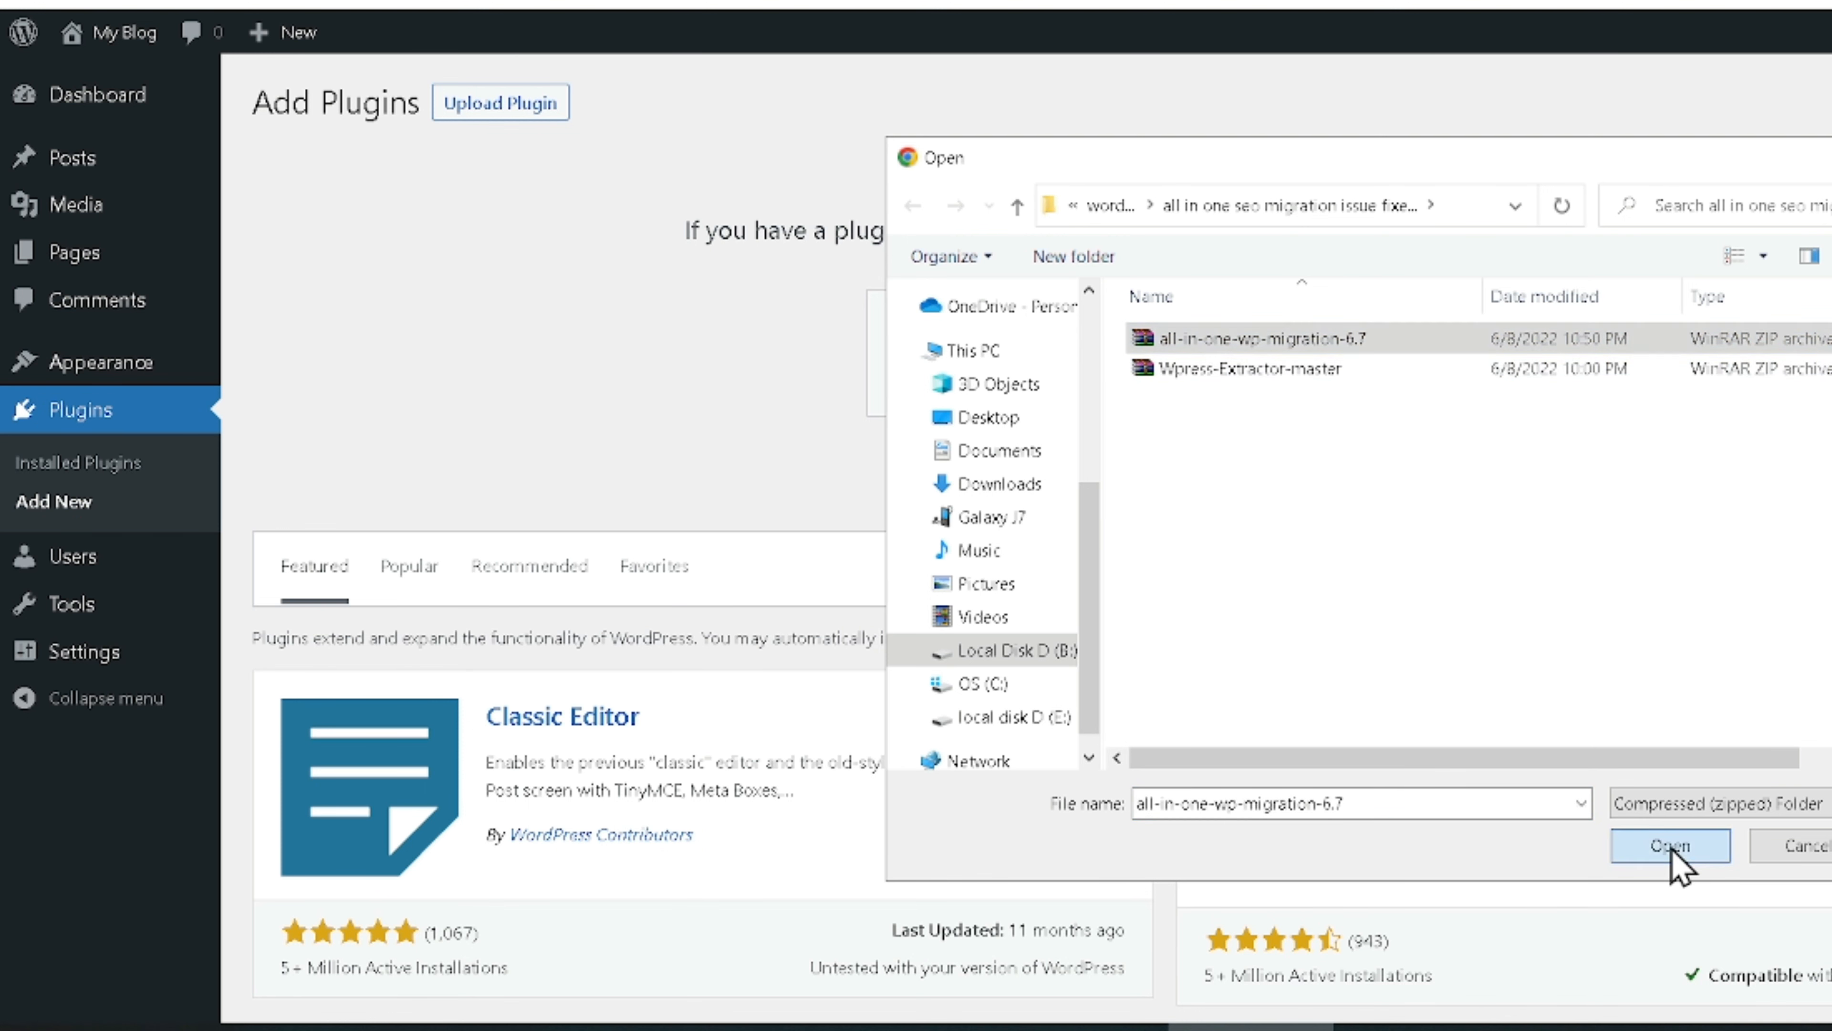
{"action": "left_click", "coordinate": [1347, 362]}
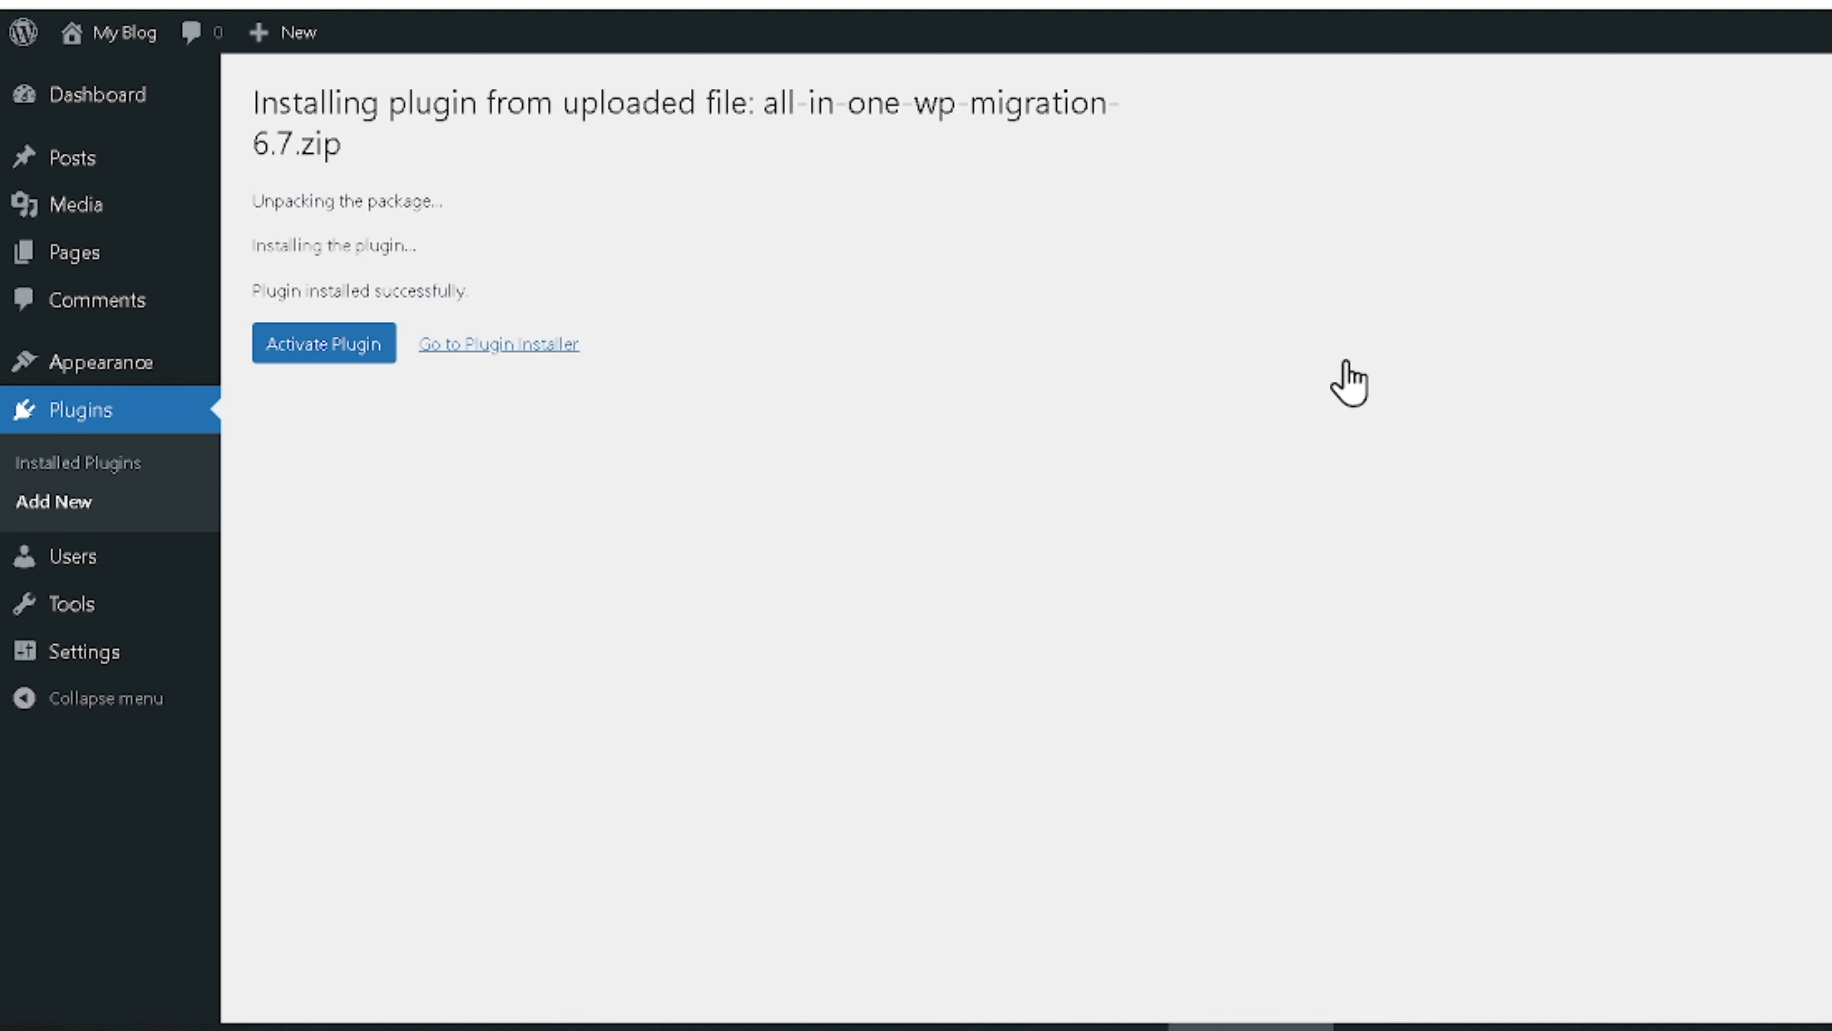
{"action": "left_click", "coordinate": [306, 360]}
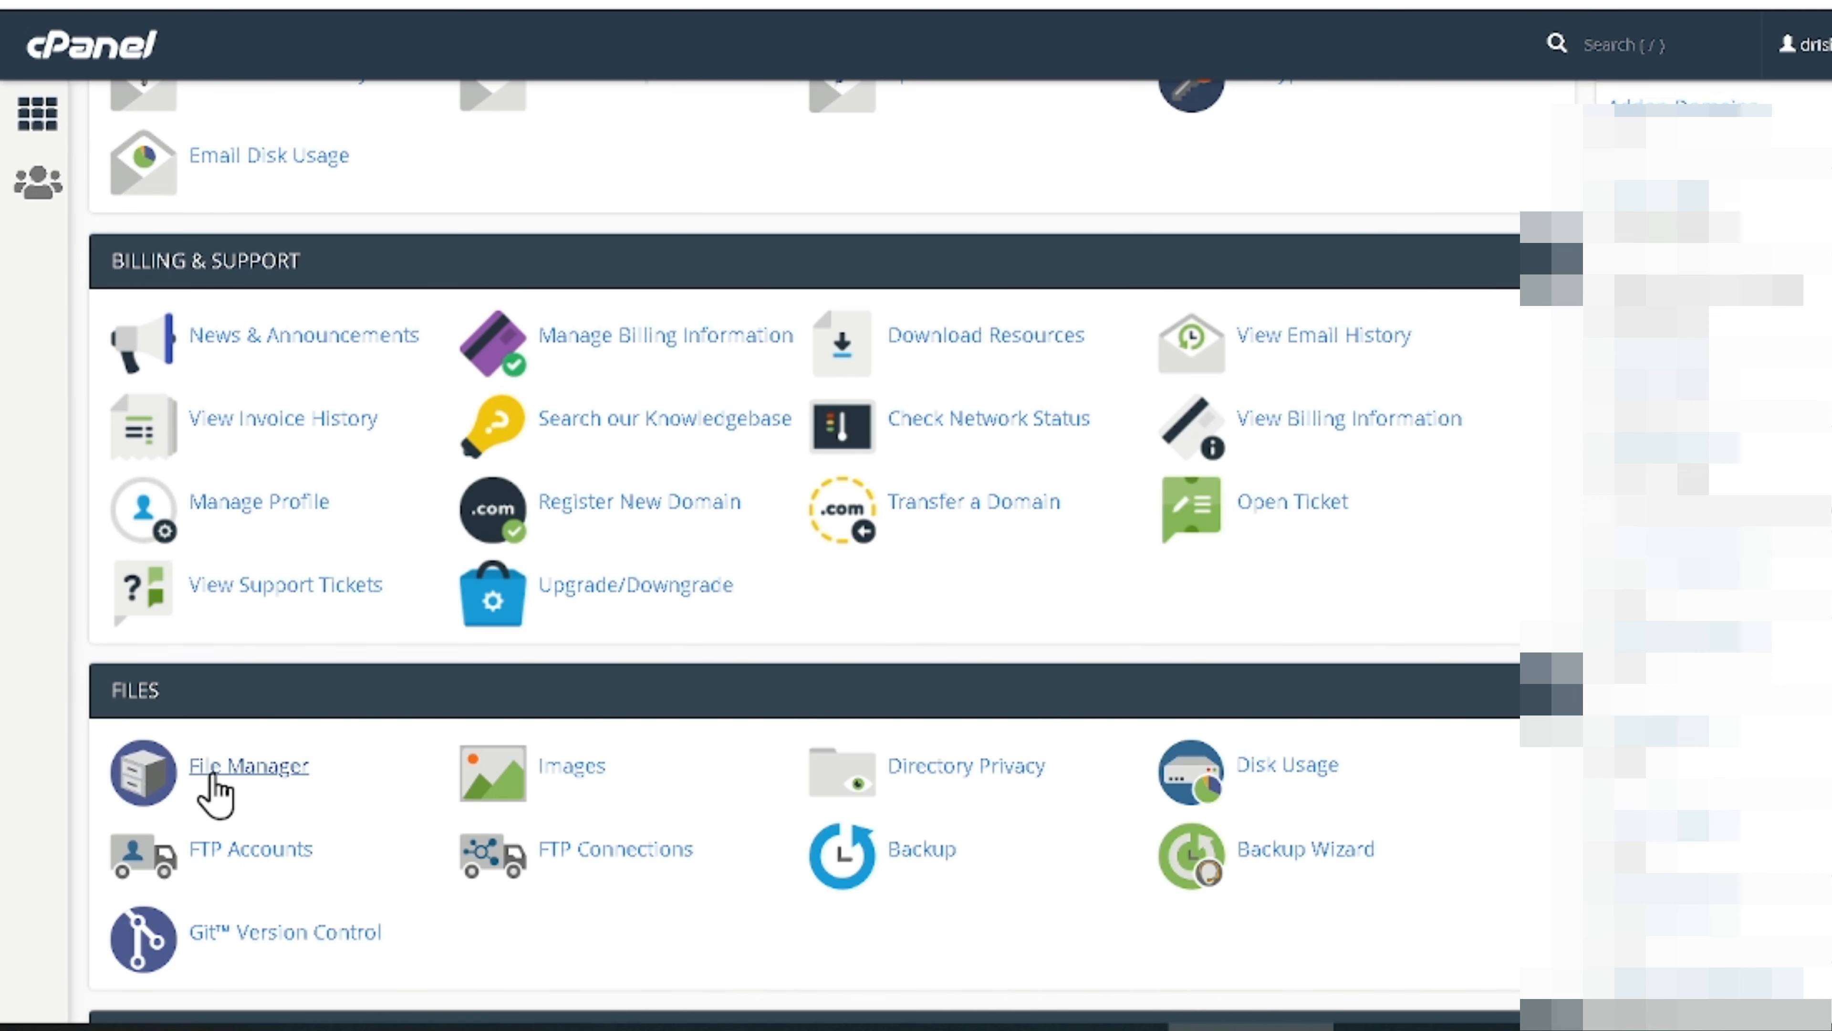
Reopen cPanel File Manager, return to public_html/wp-content/ai1wm-backups and select all-in-one-wp-migration-6.7.zip.
{"action": "left_click", "coordinate": [232, 780]}
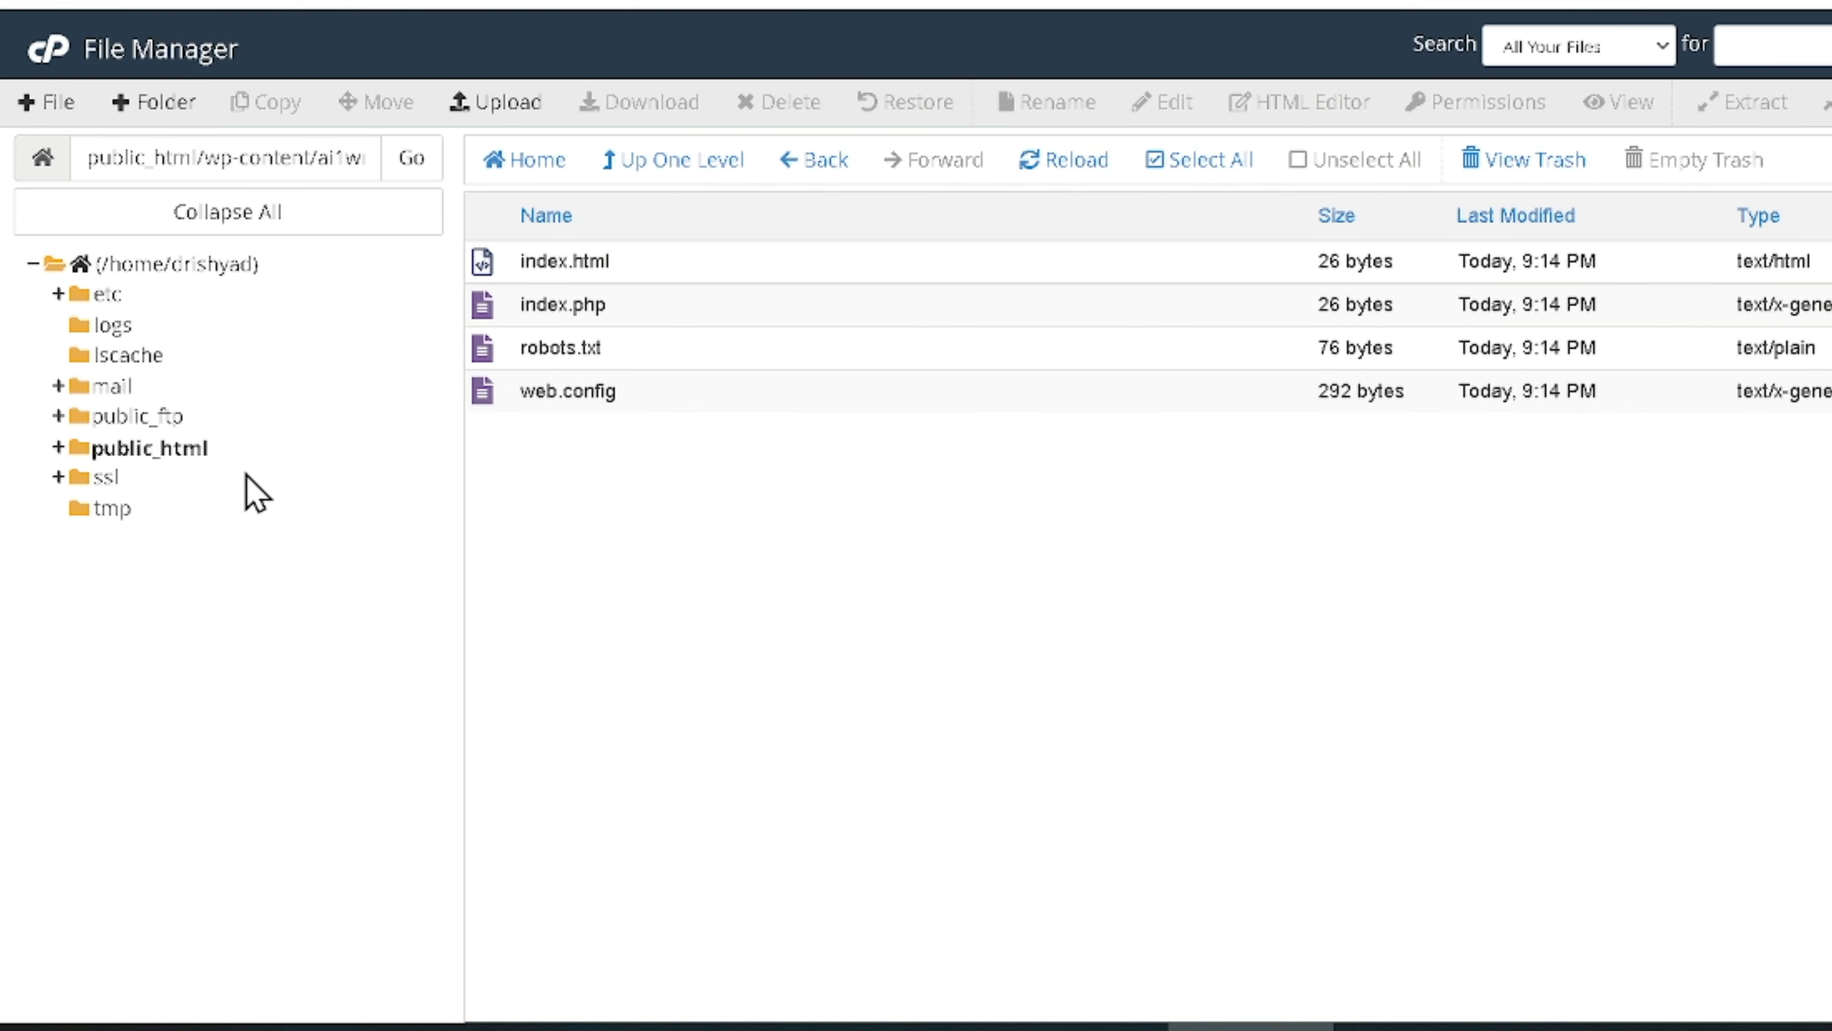
{"action": "left_click", "coordinate": [163, 452]}
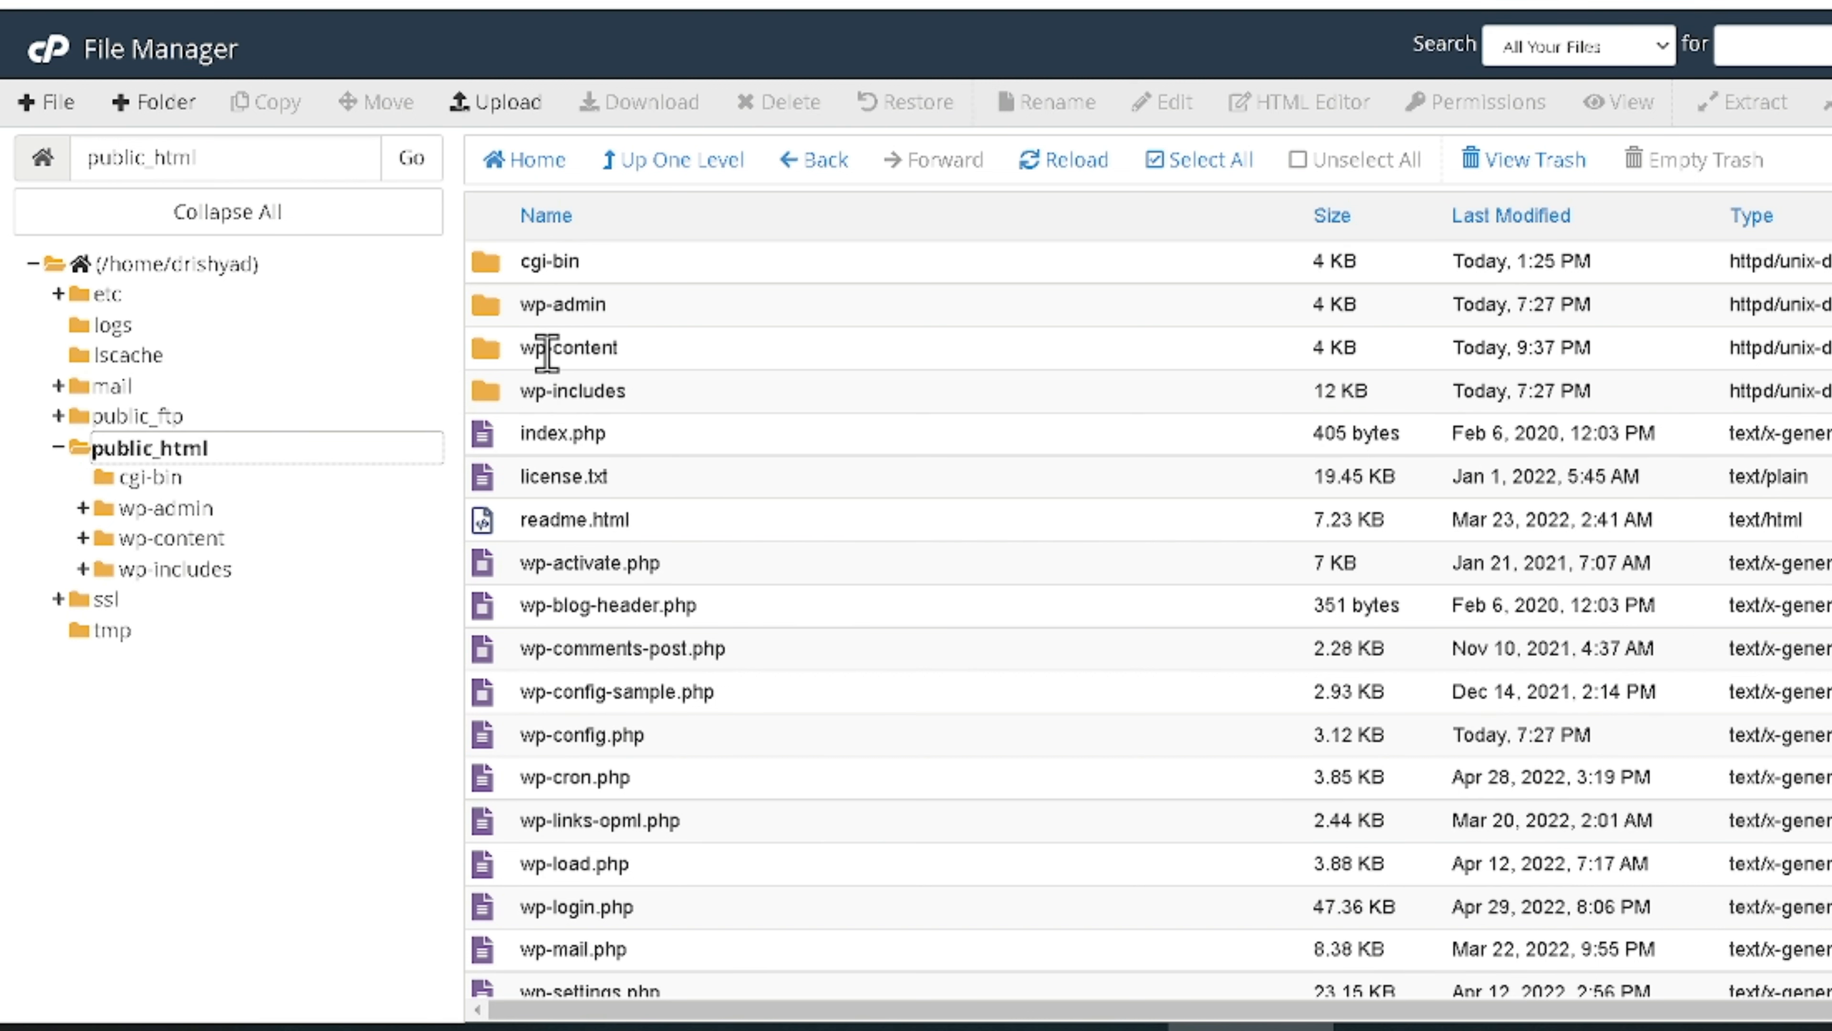
{"action": "double_click", "coordinate": [494, 353]}
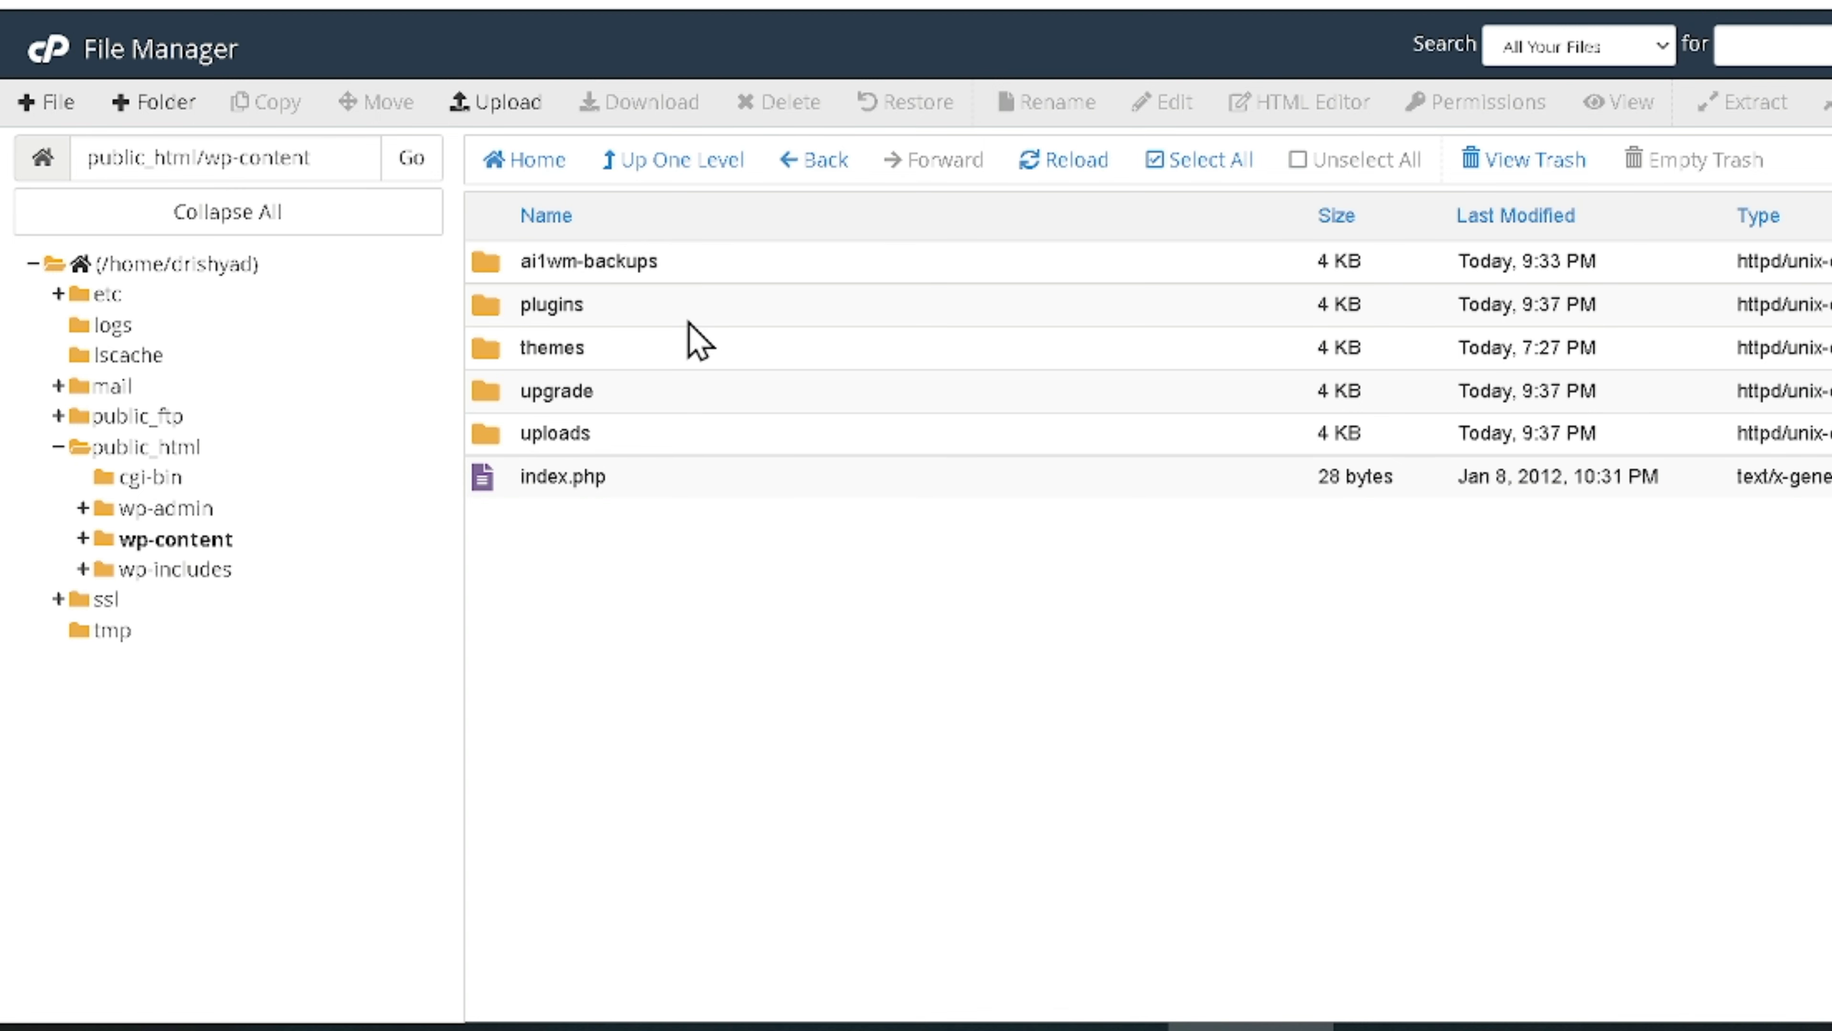
{"action": "double_click", "coordinate": [622, 261]}
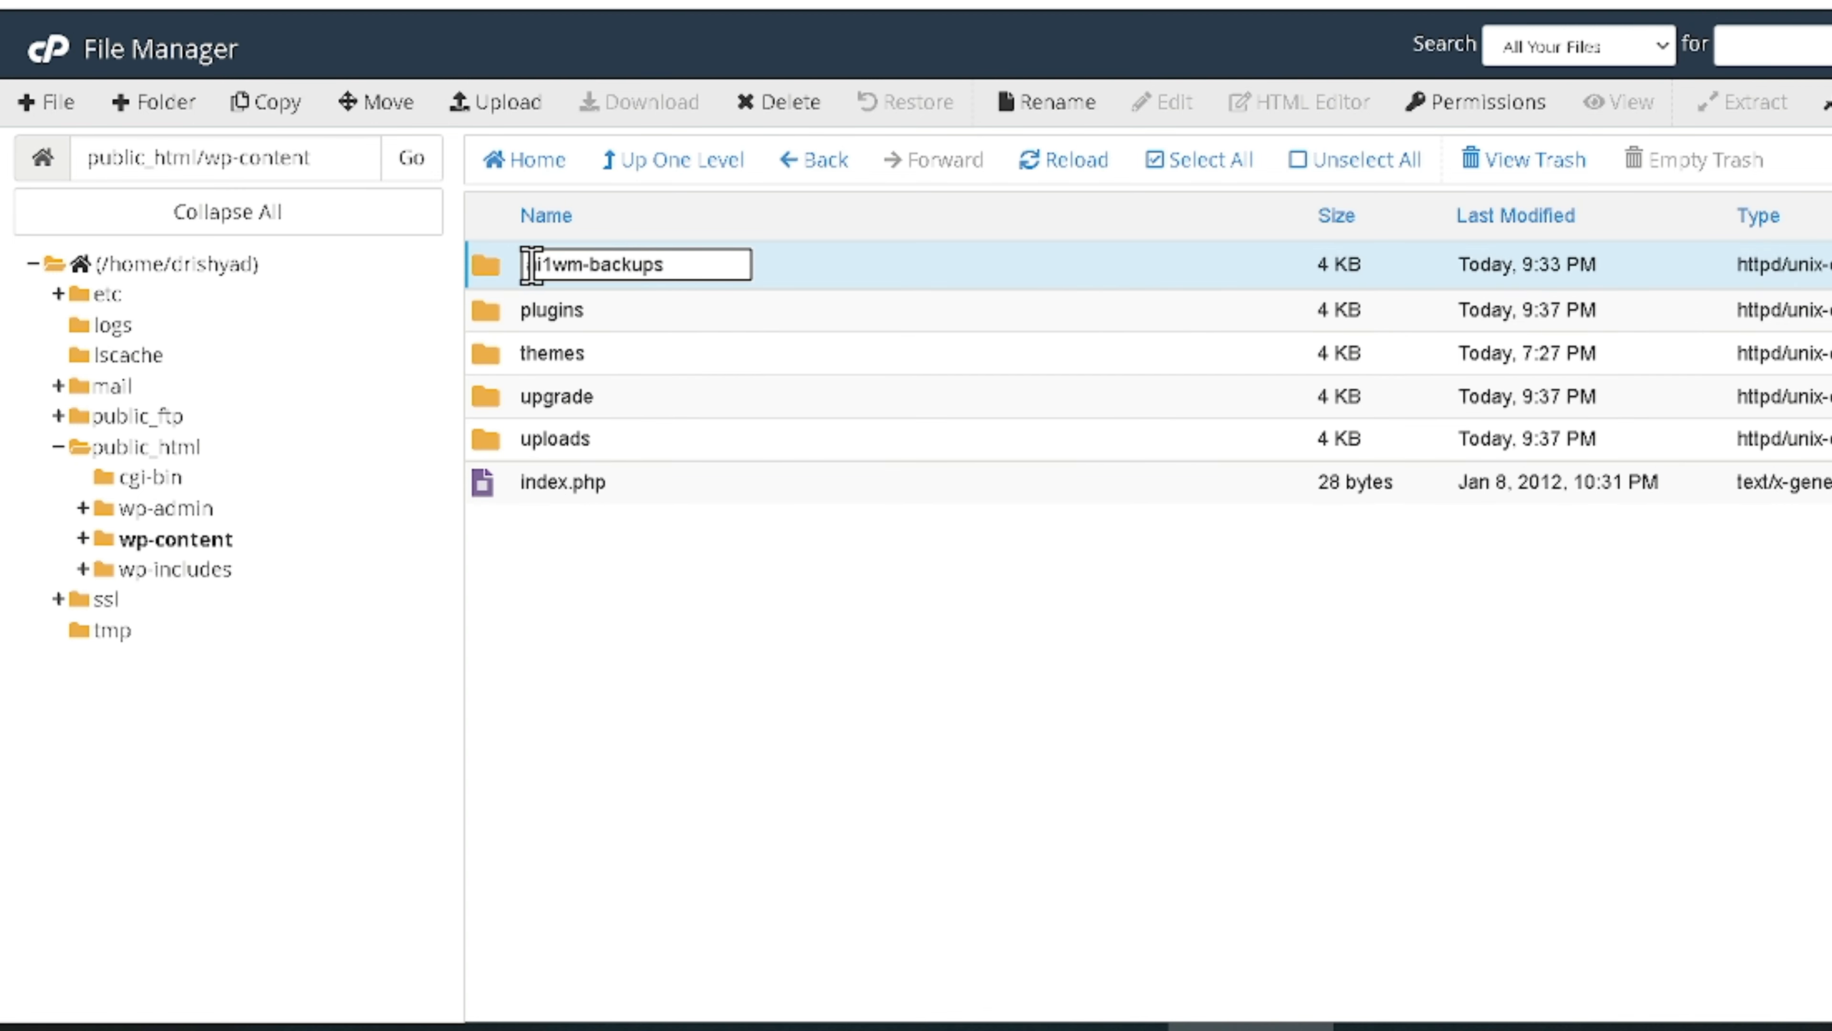
{"action": "double_click", "coordinate": [508, 284]}
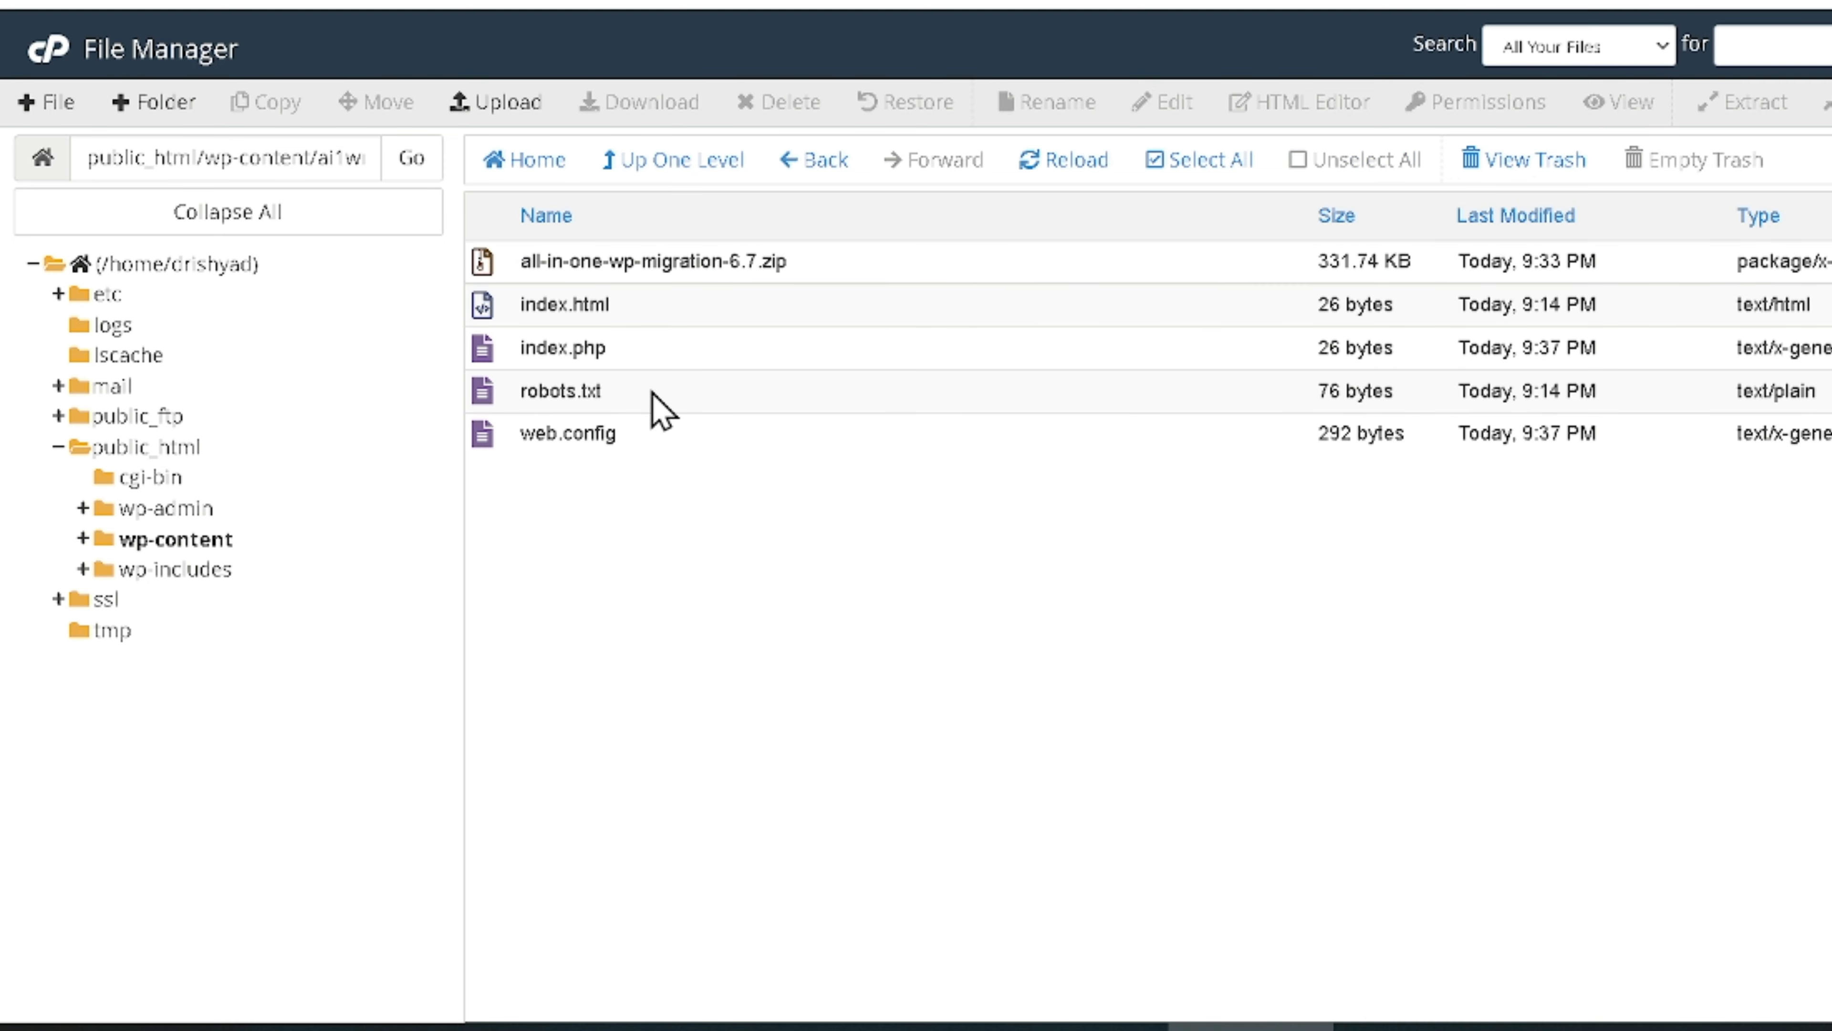
{"action": "left_click", "coordinate": [648, 262]}
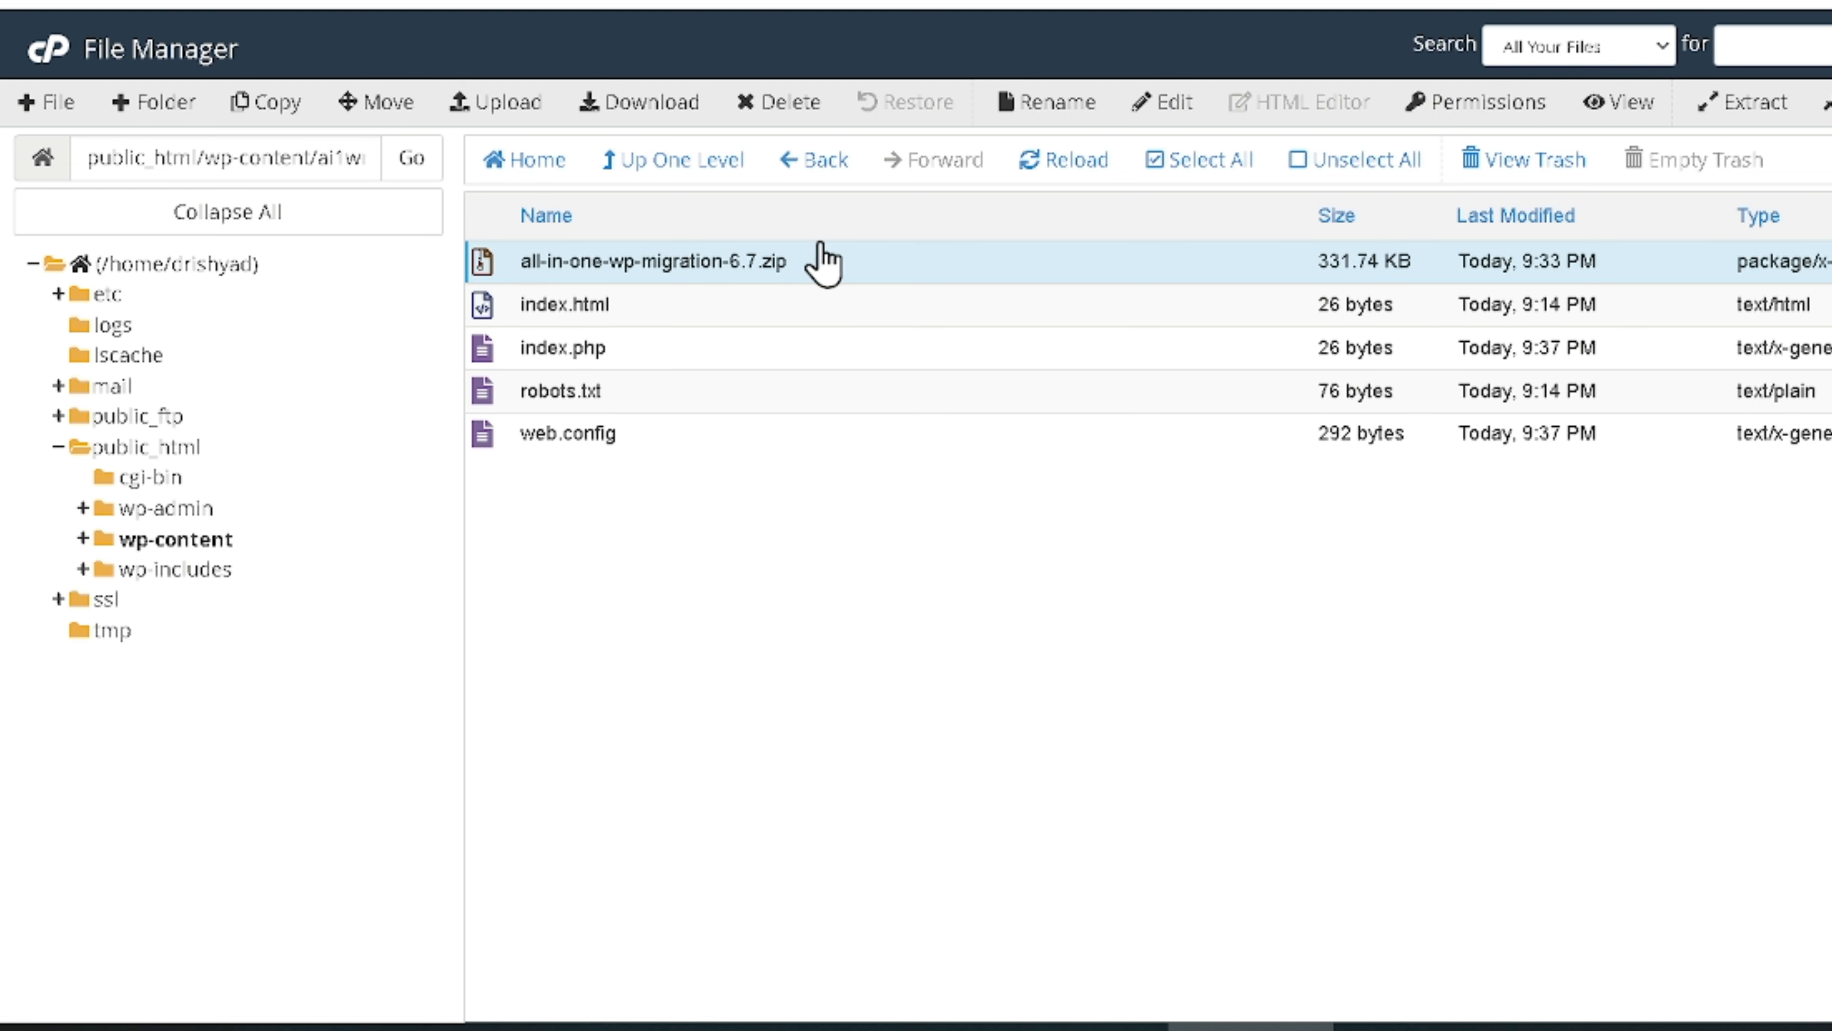
Upload the site's .wpress backup from the local xampp htdocs folder into public_html/wp-content/ai1wm-backups.
{"action": "left_click", "coordinate": [494, 109]}
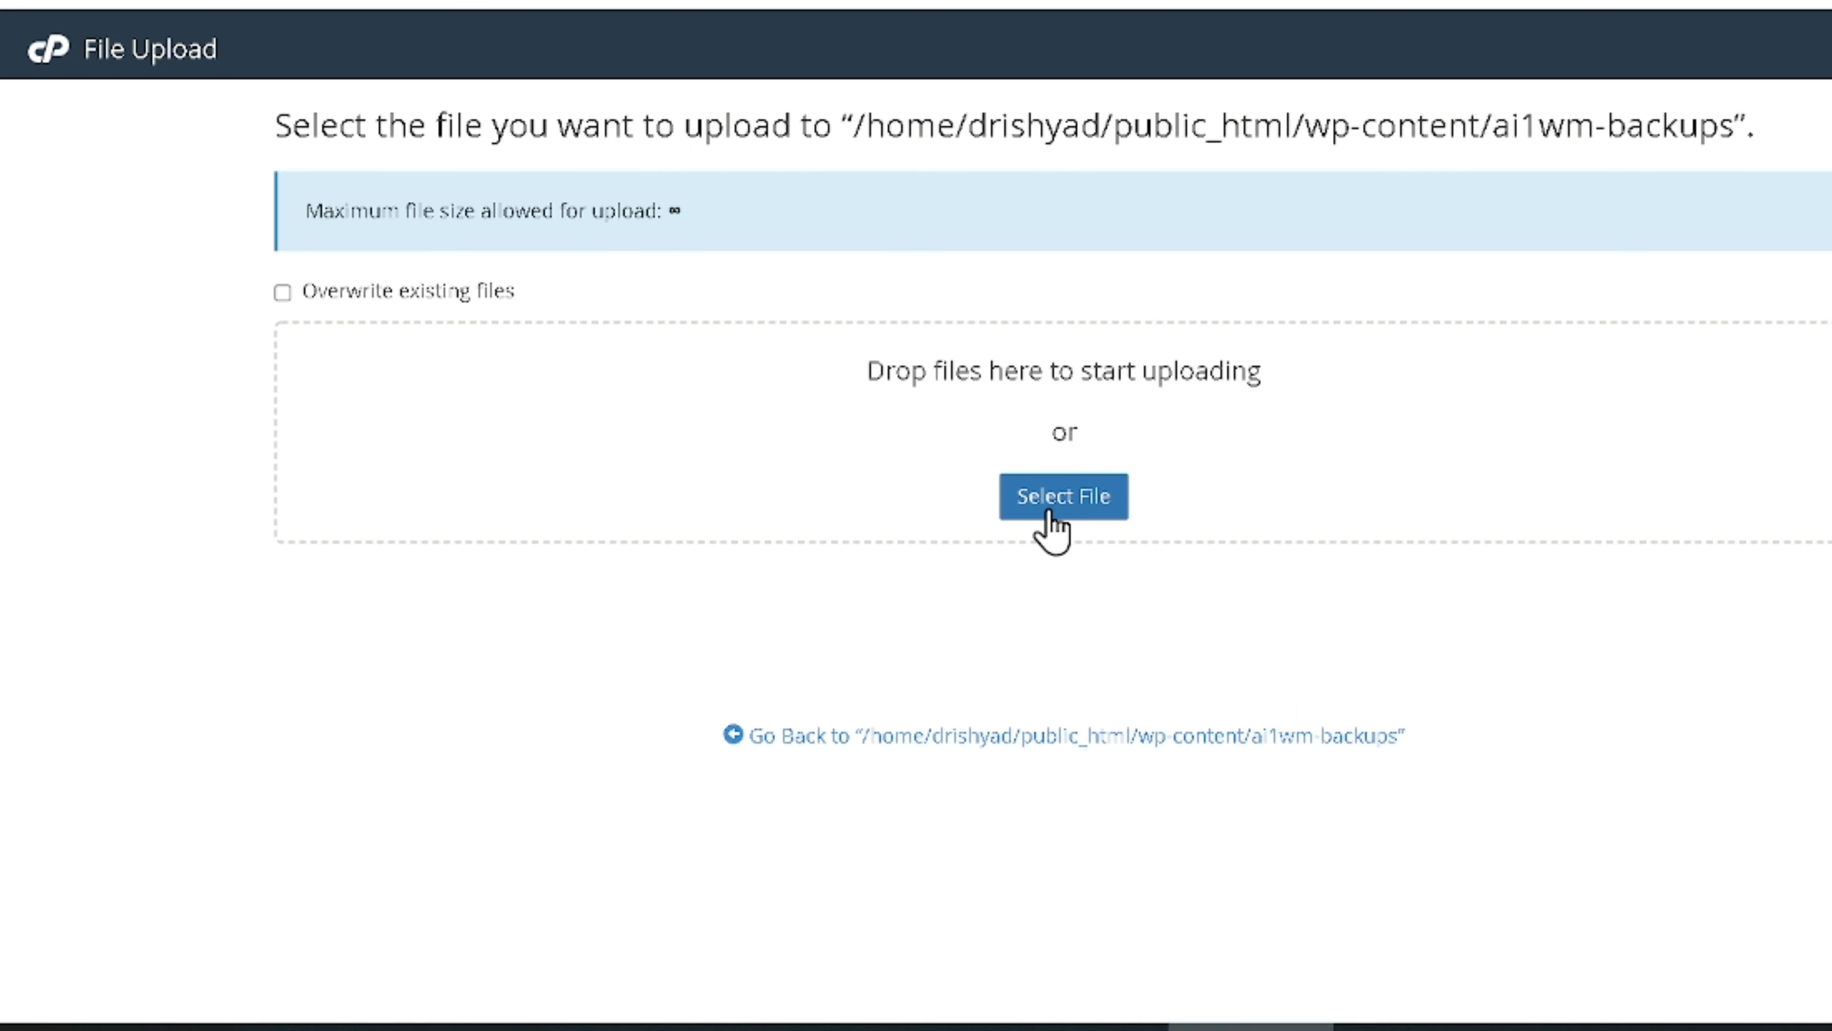
{"action": "left_click", "coordinate": [1052, 514]}
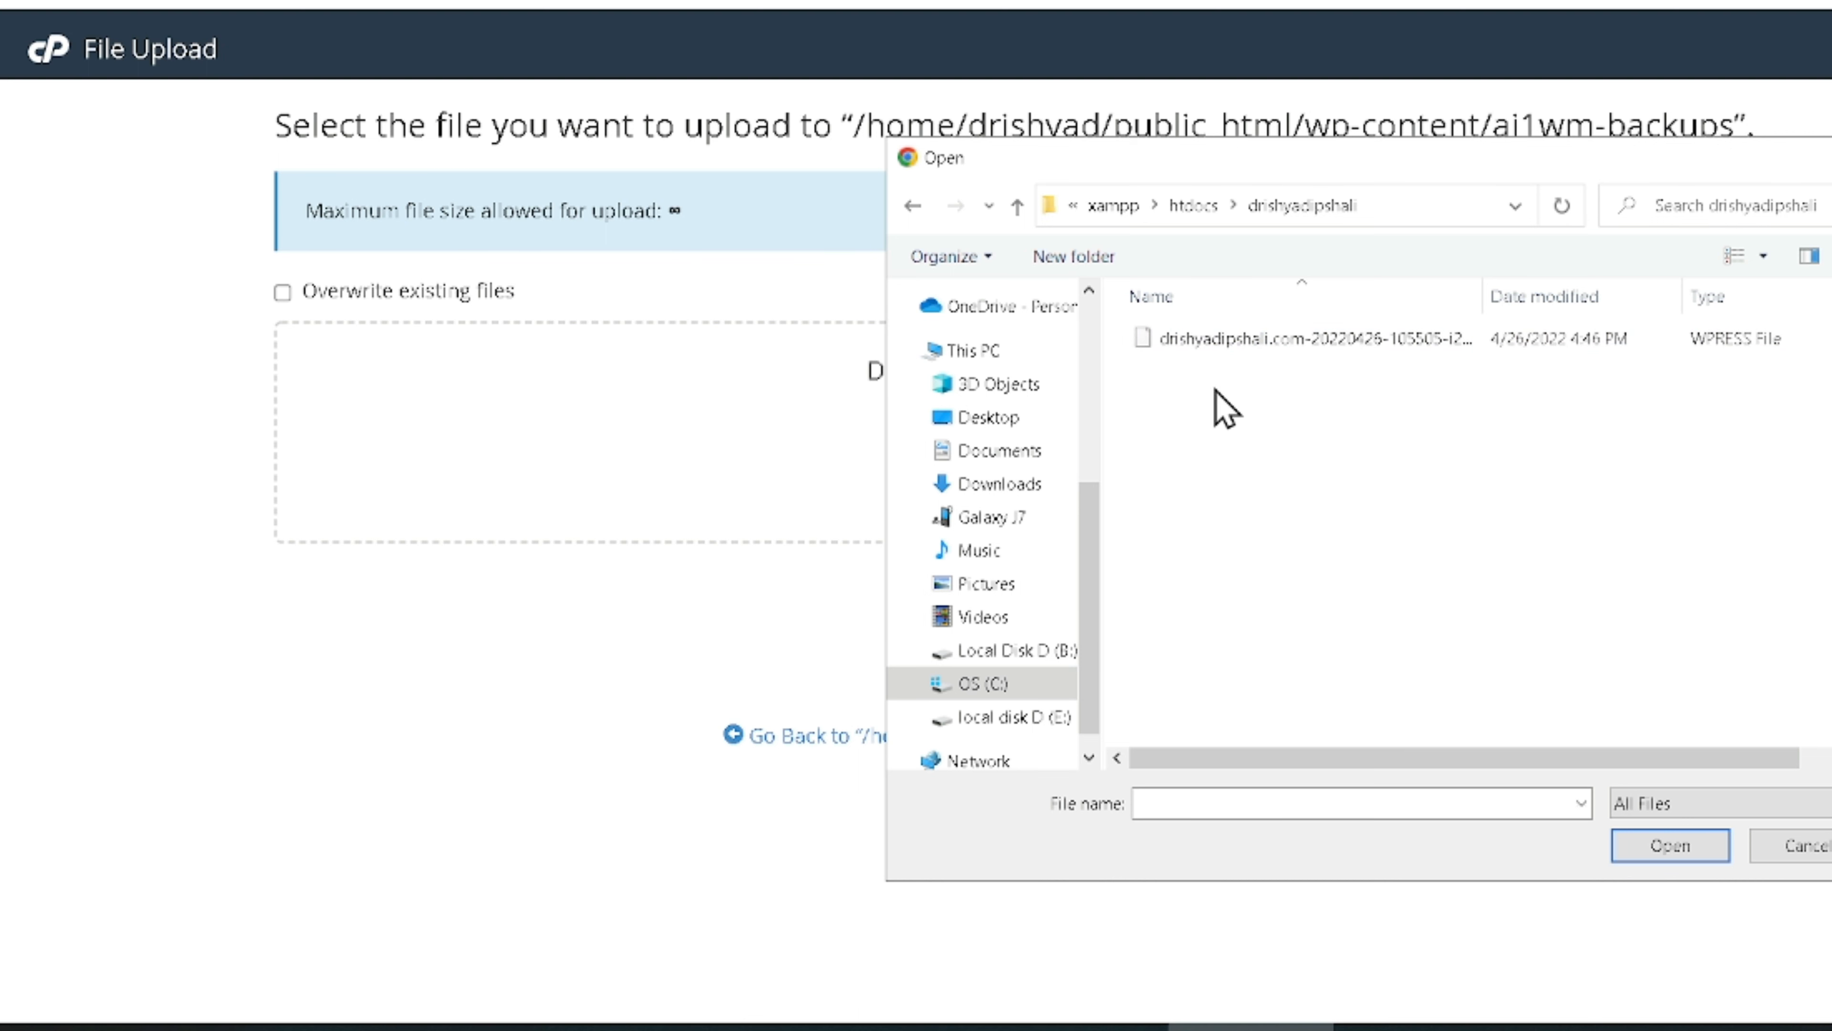
{"action": "left_click", "coordinate": [1219, 341]}
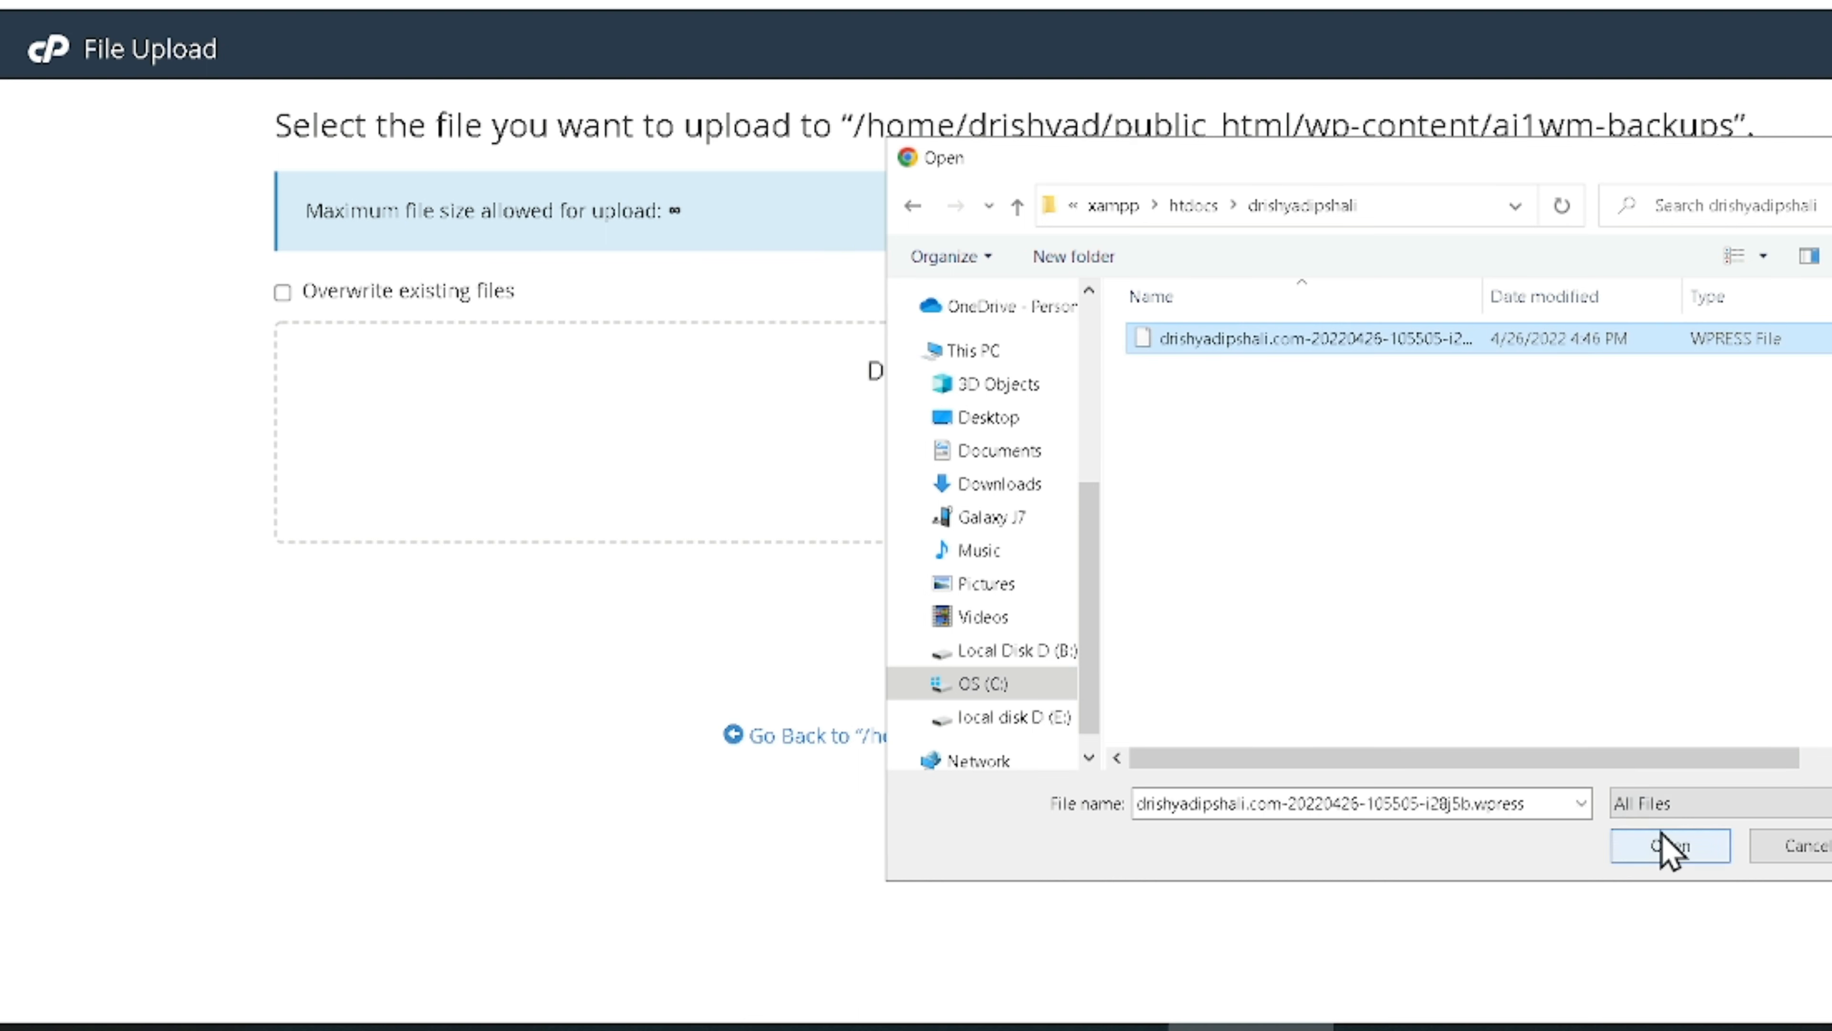
{"action": "left_click", "coordinate": [1671, 846]}
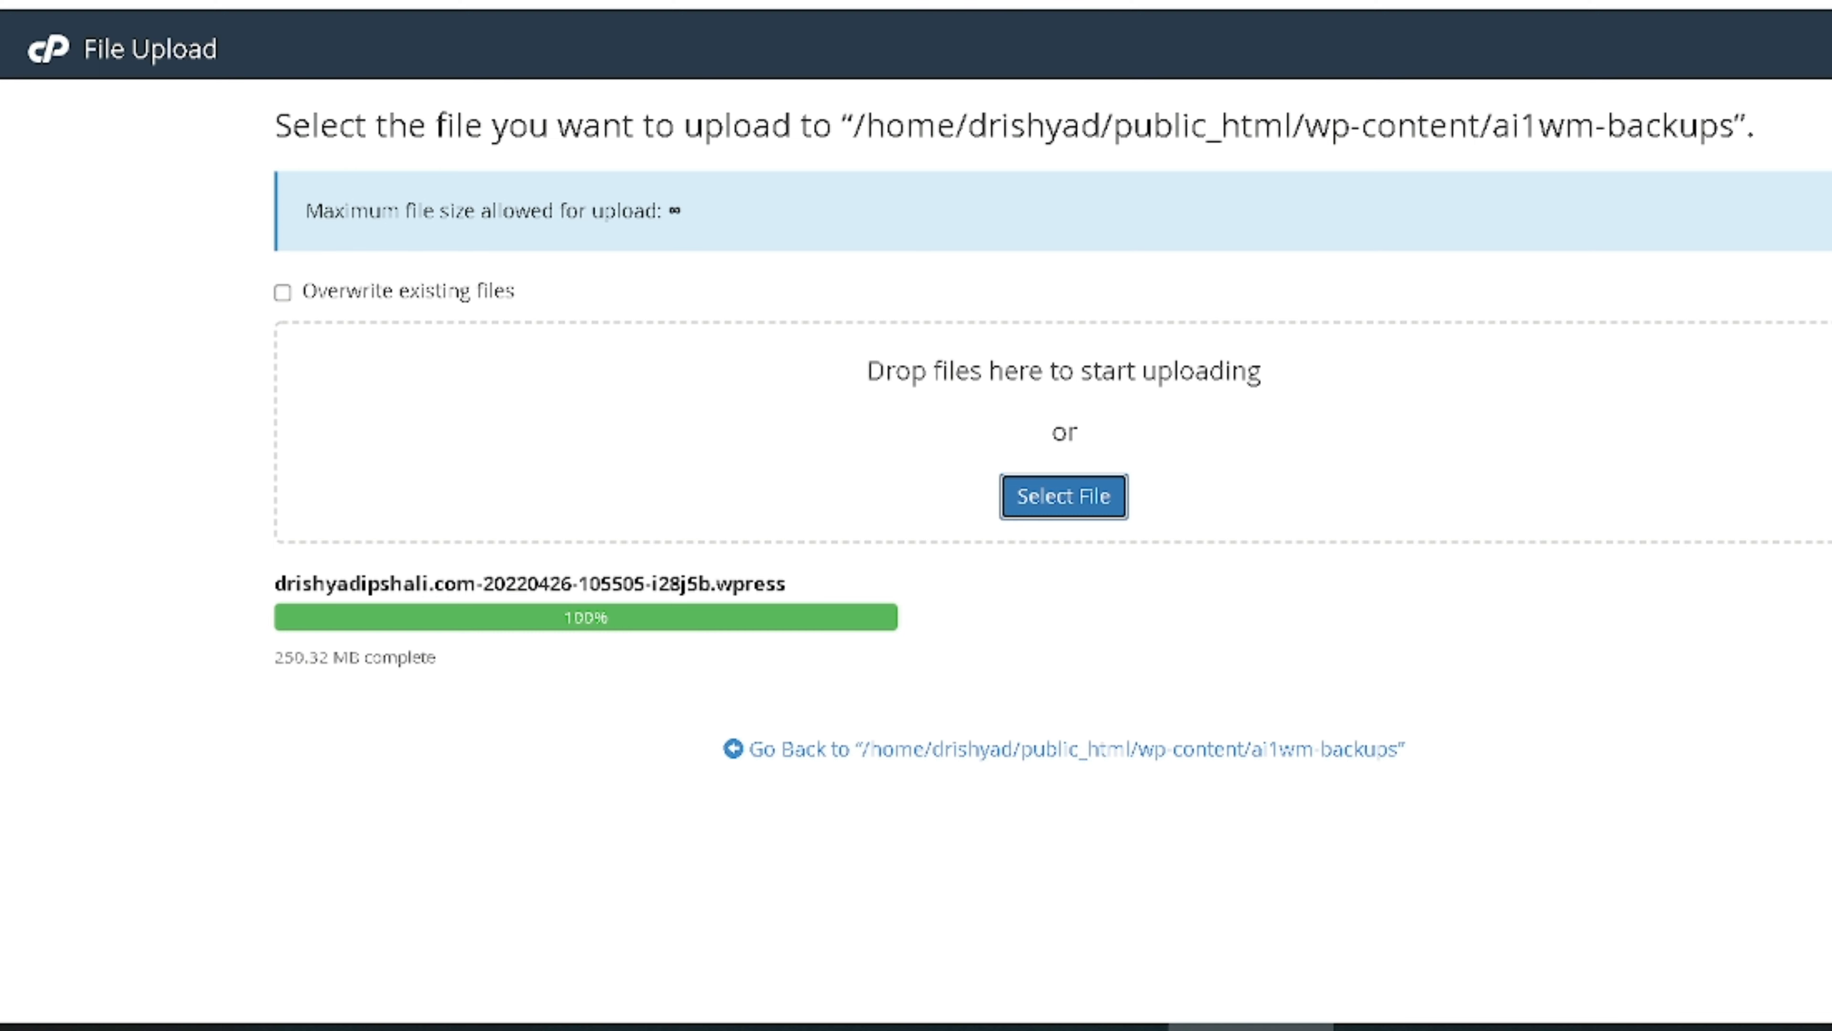
Return to File Manager and reopen the ai1wm-backups folder under wp-content to check the uploaded backup.
{"action": "left_click", "coordinate": [894, 2]}
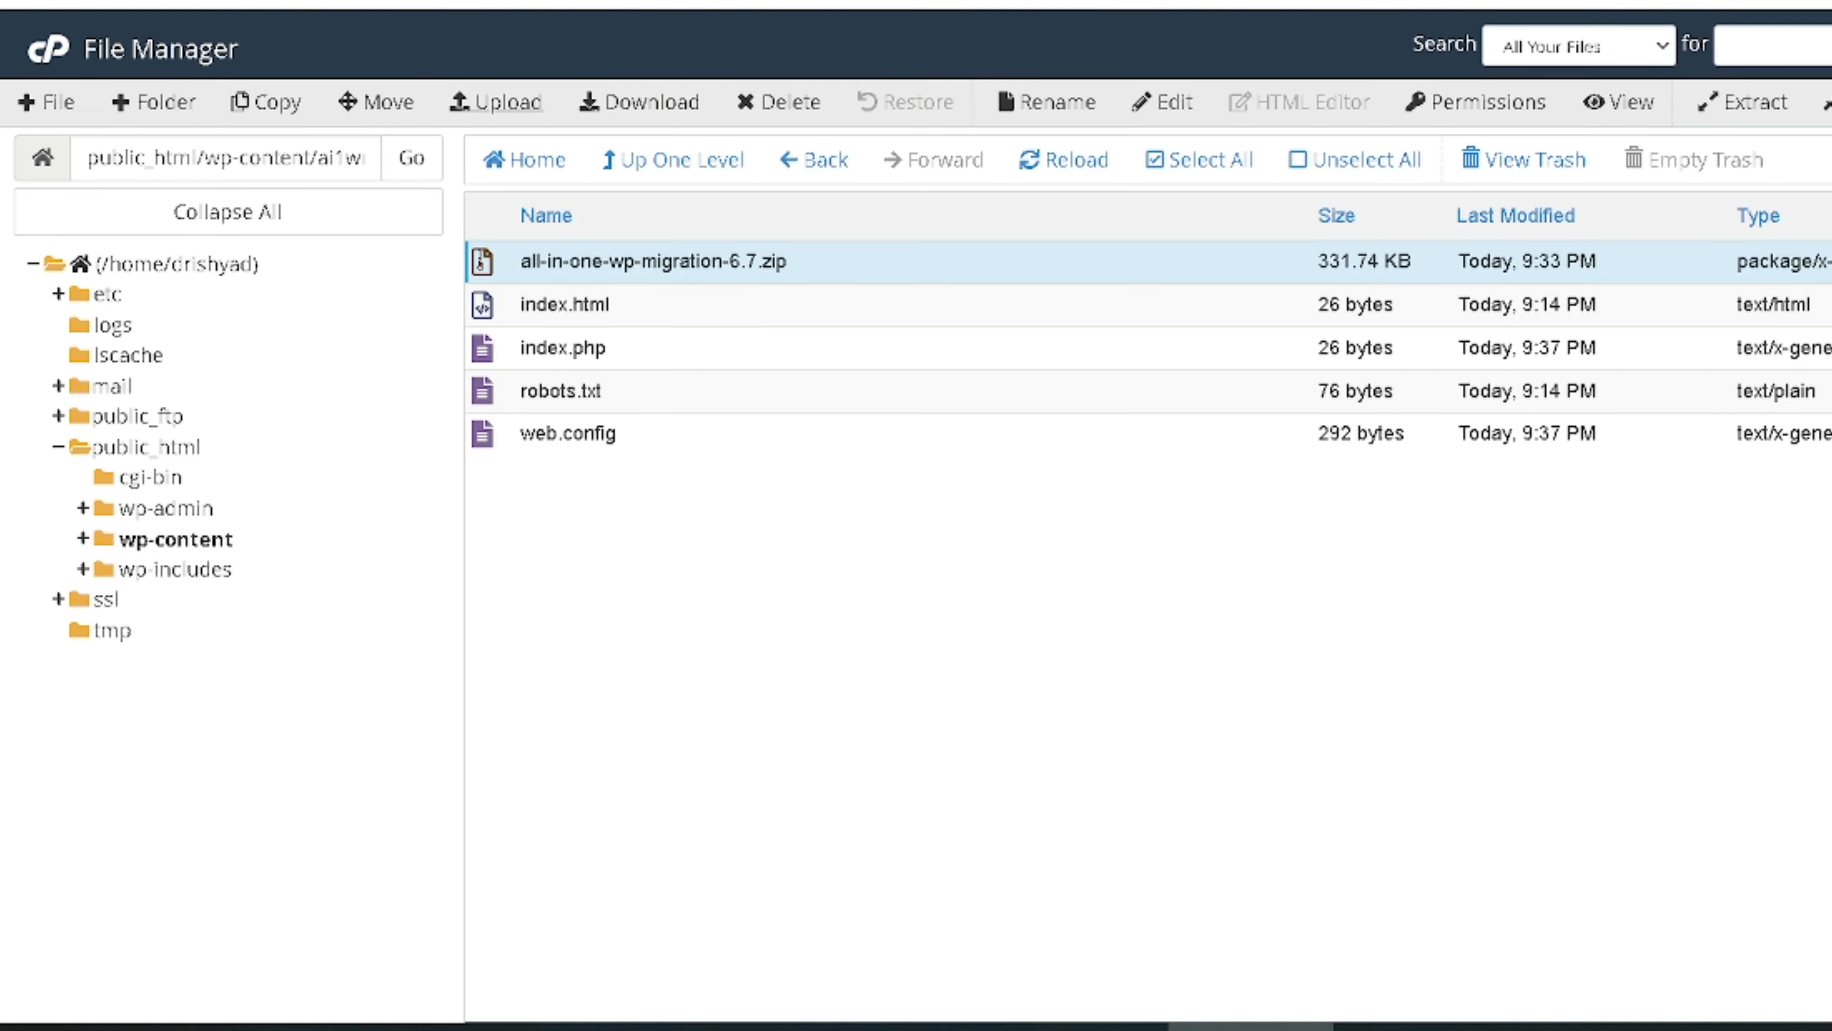
{"action": "left_click", "coordinate": [168, 549]}
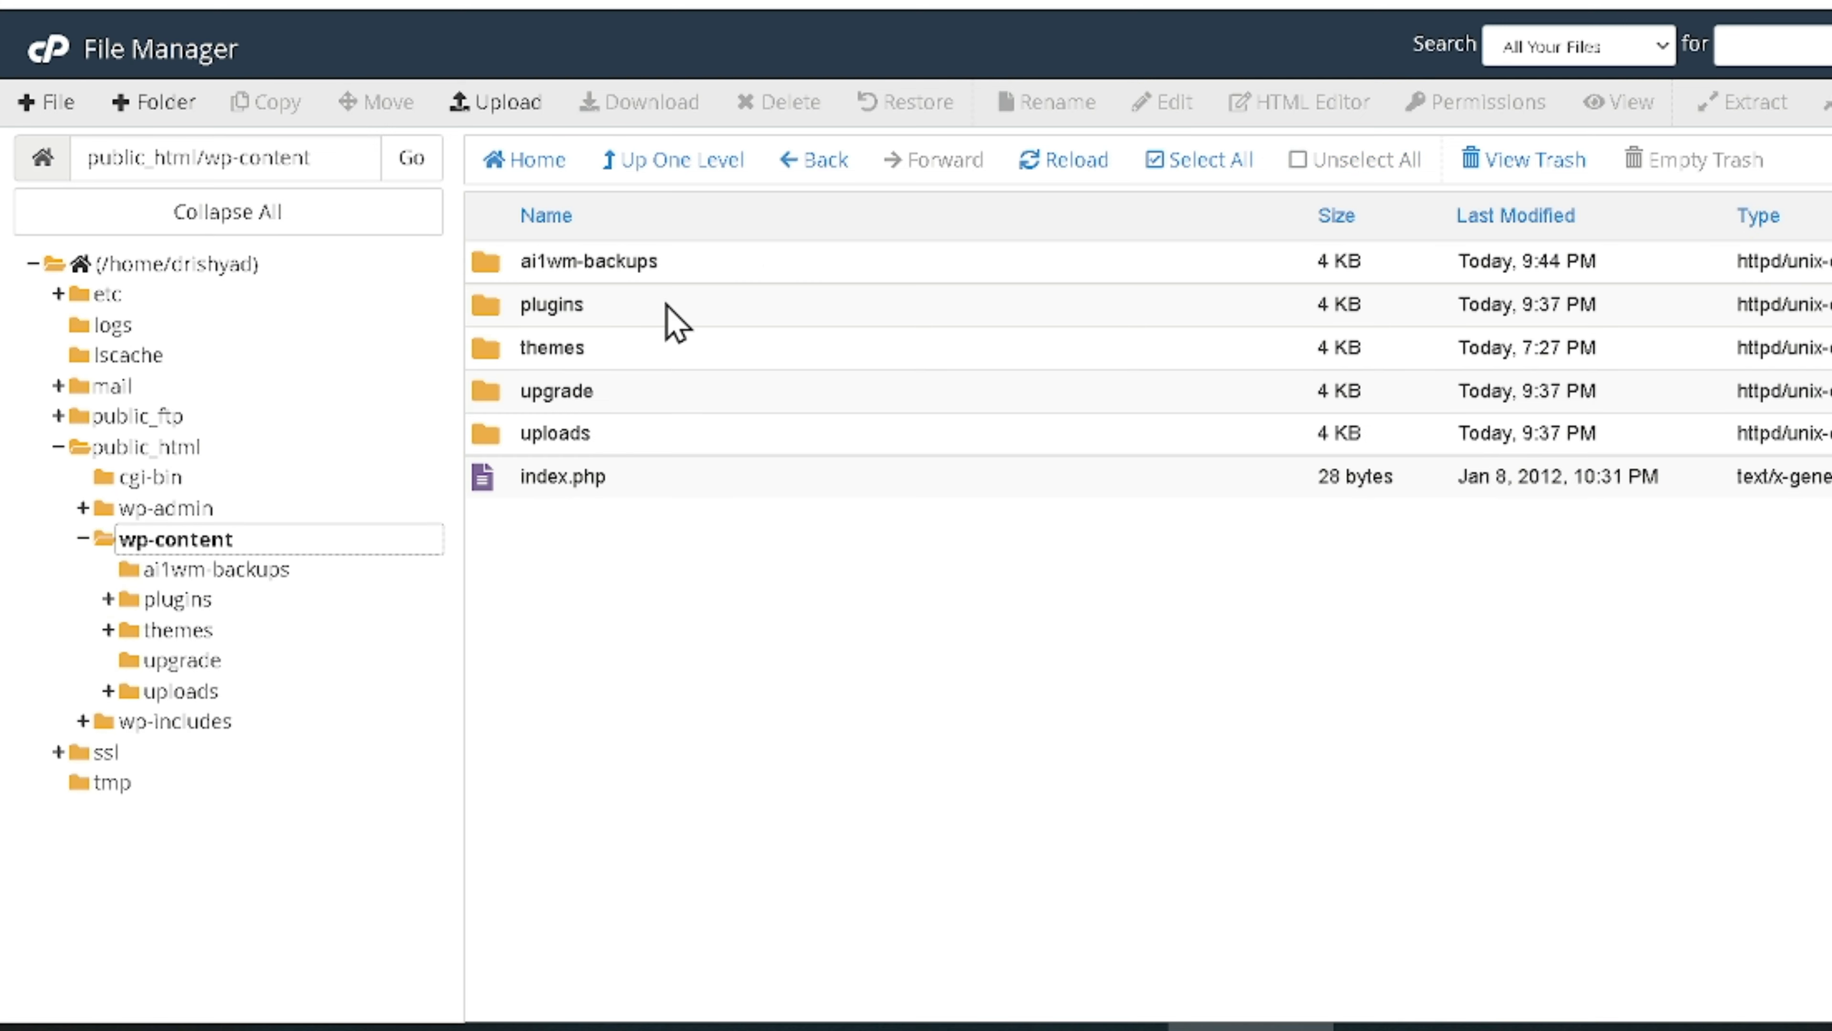
{"action": "double_click", "coordinate": [499, 274]}
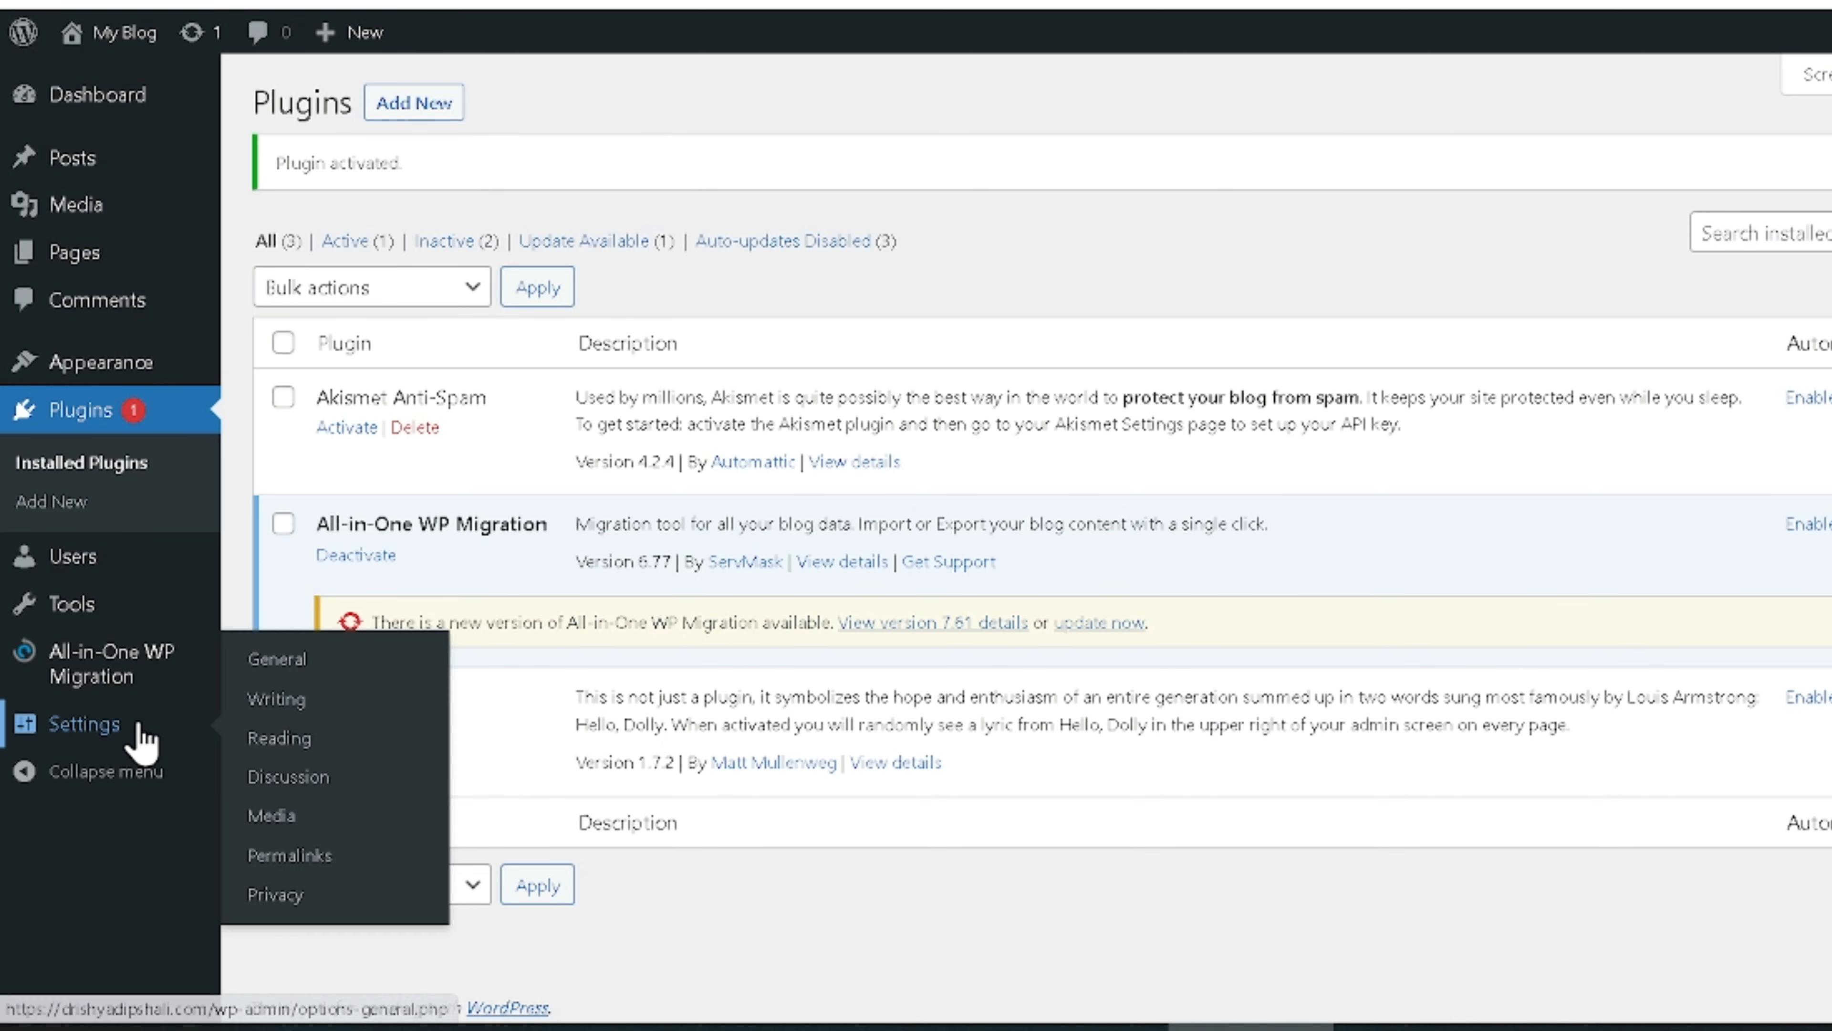
In WordPress, open the All-in-One WP Migration backups, restore the uploaded .wpress backup and proceed with overwriting the site.
{"action": "mouse_move", "coordinate": [94, 682]}
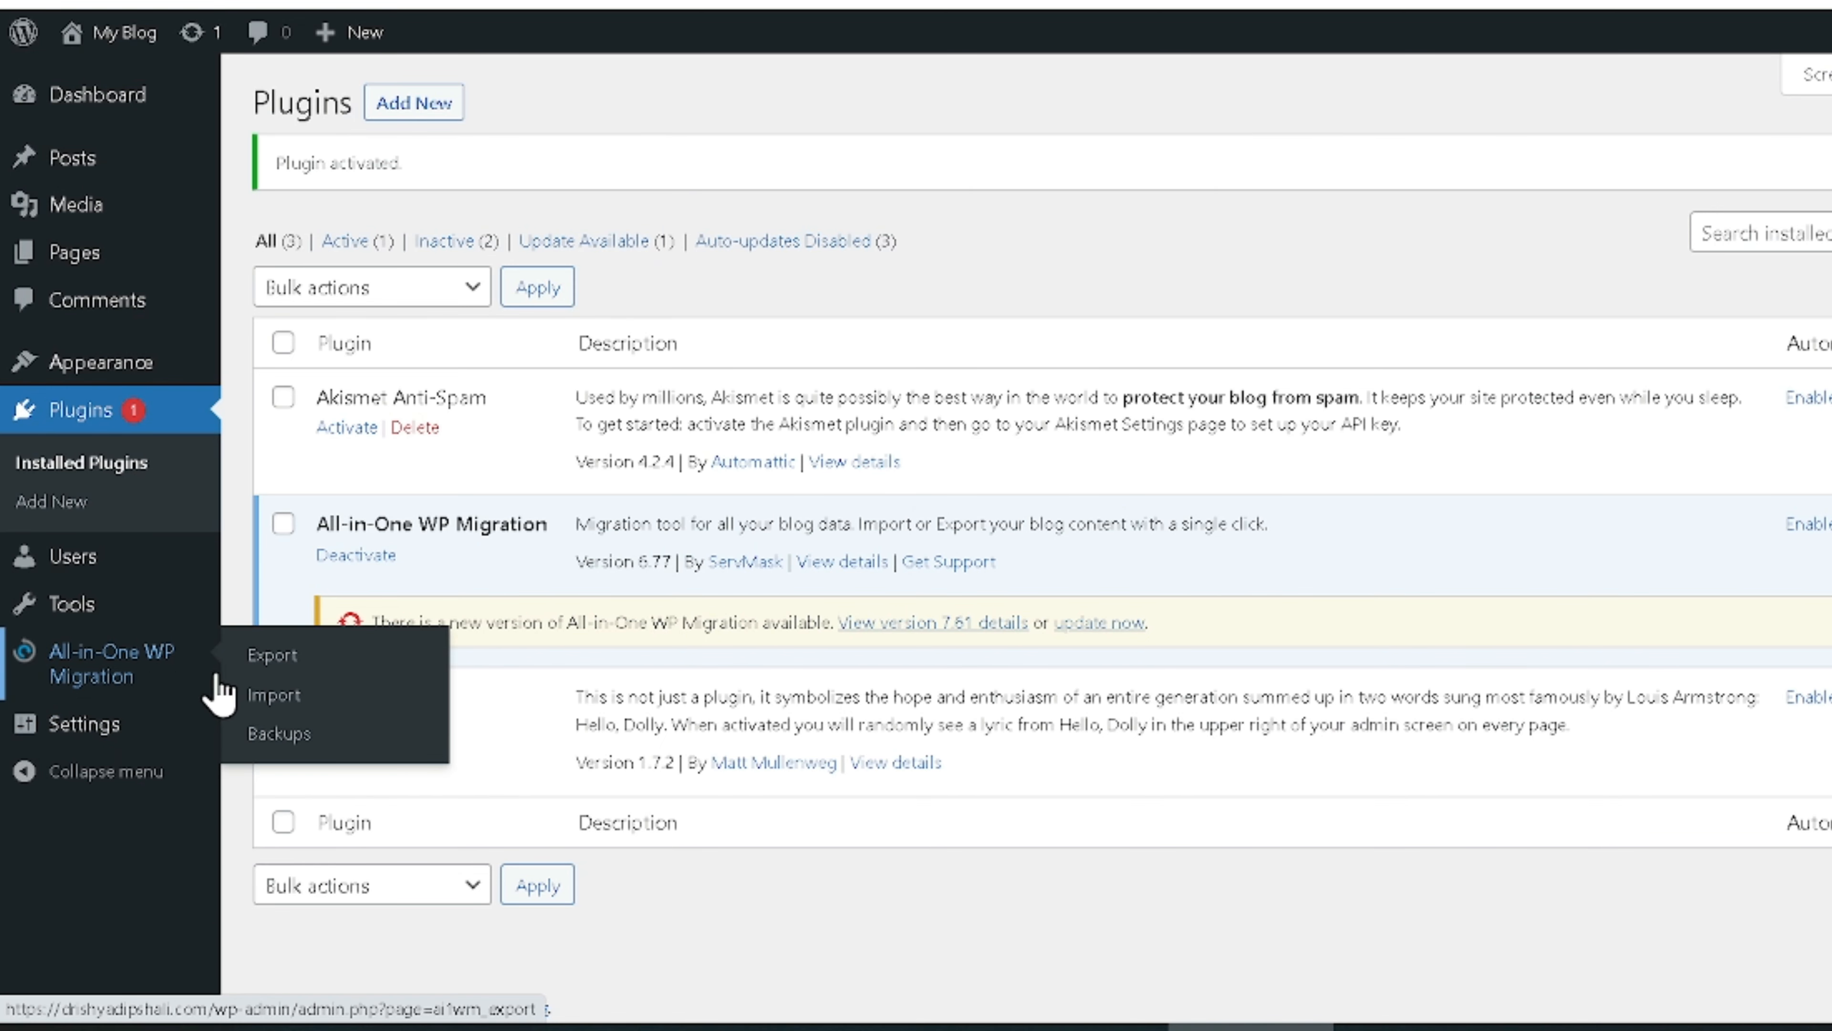
{"action": "left_click", "coordinate": [316, 749]}
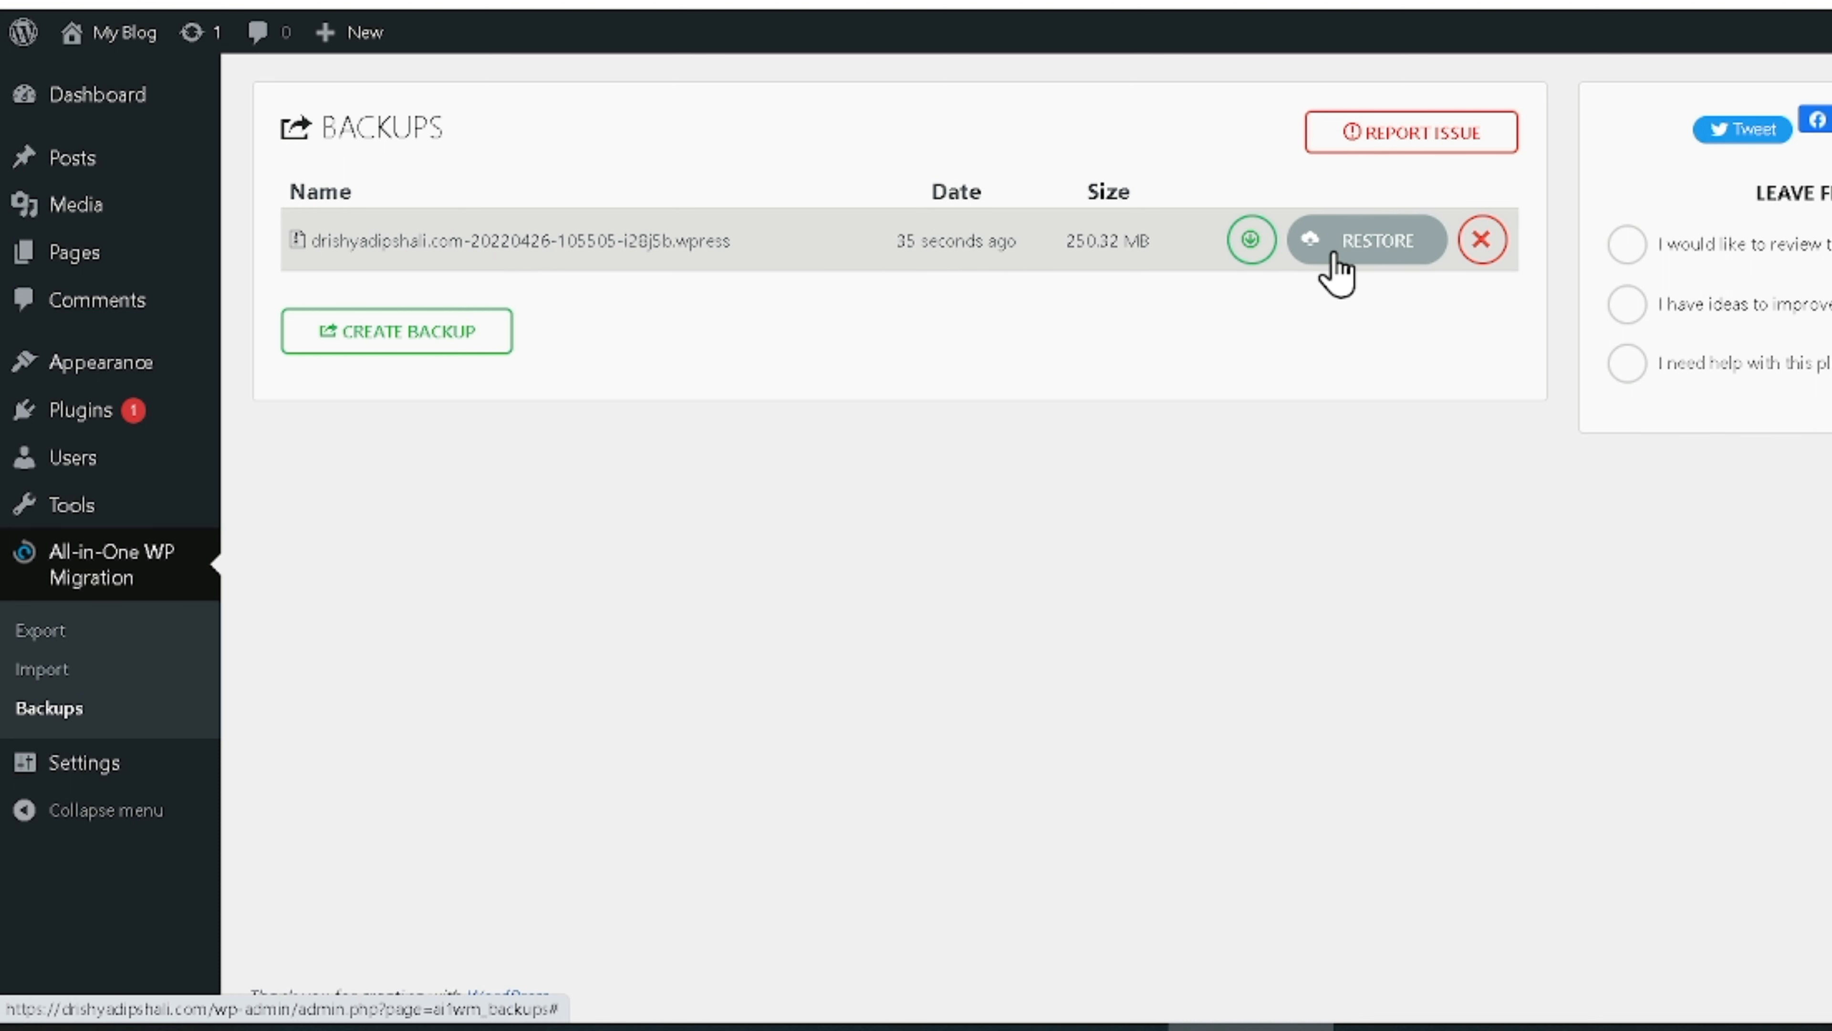
{"action": "left_click", "coordinate": [1340, 254]}
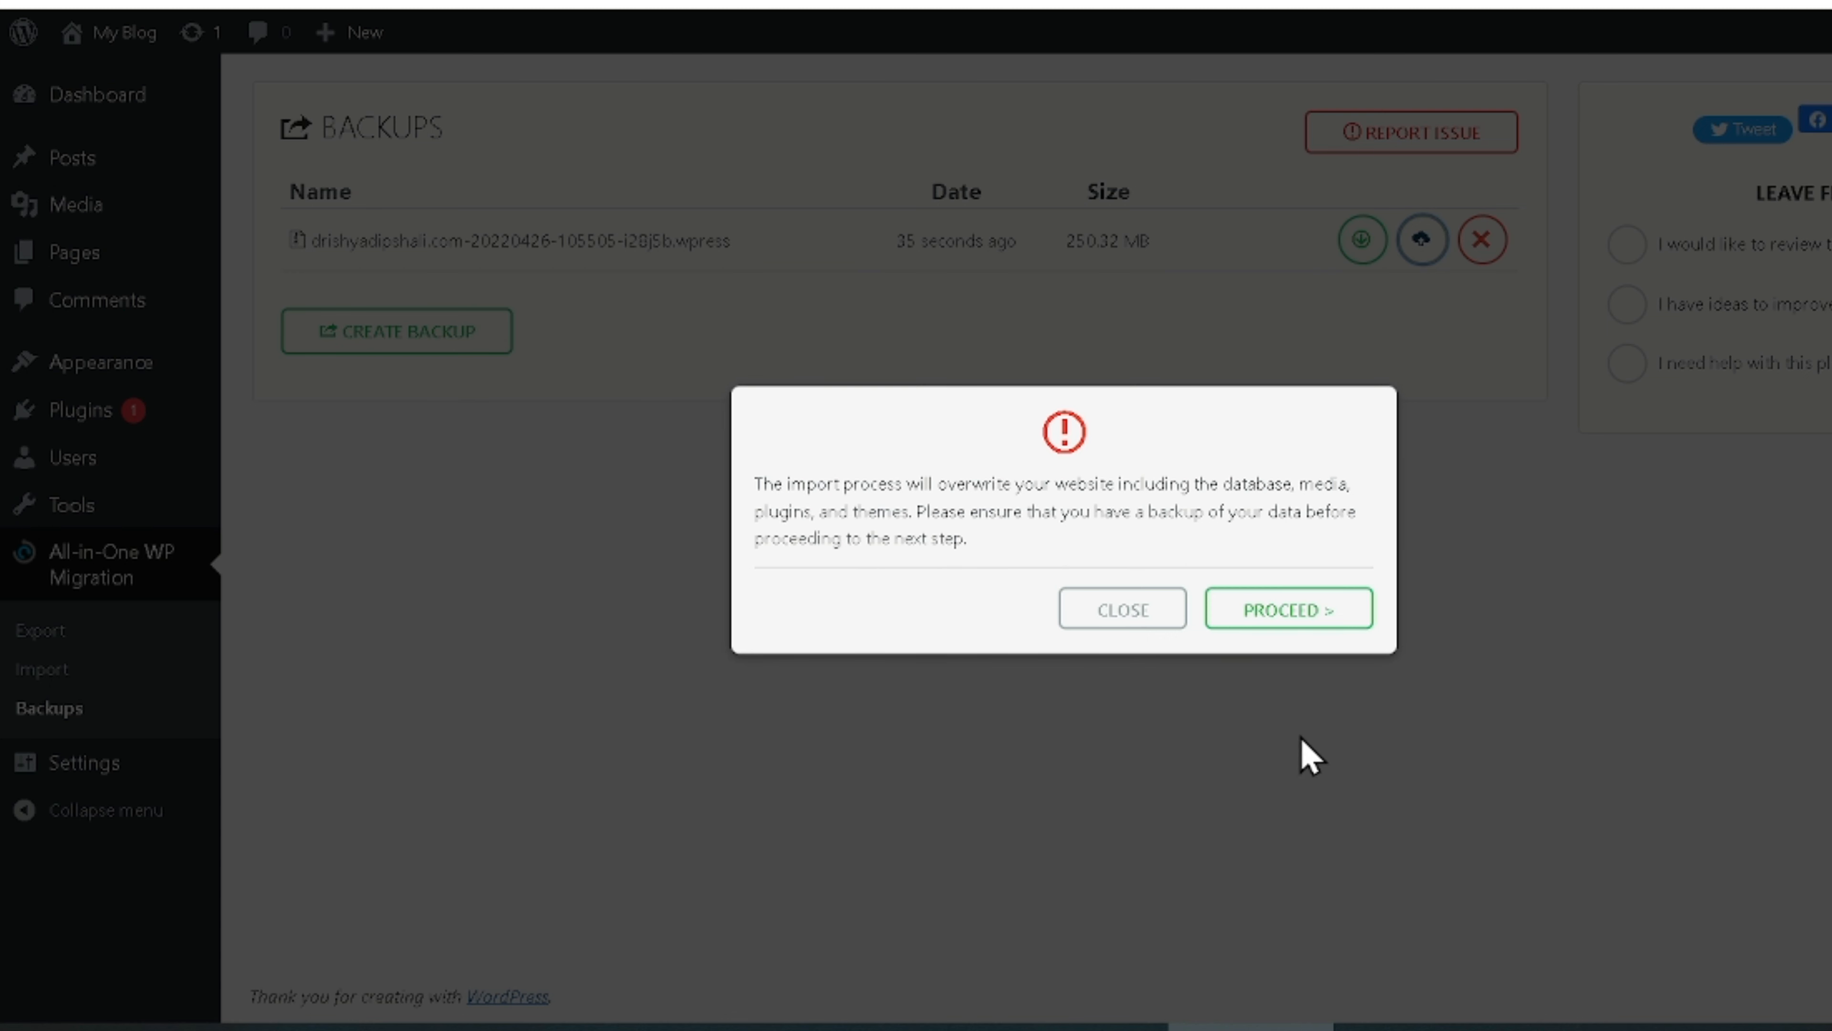
{"action": "left_click", "coordinate": [1263, 639]}
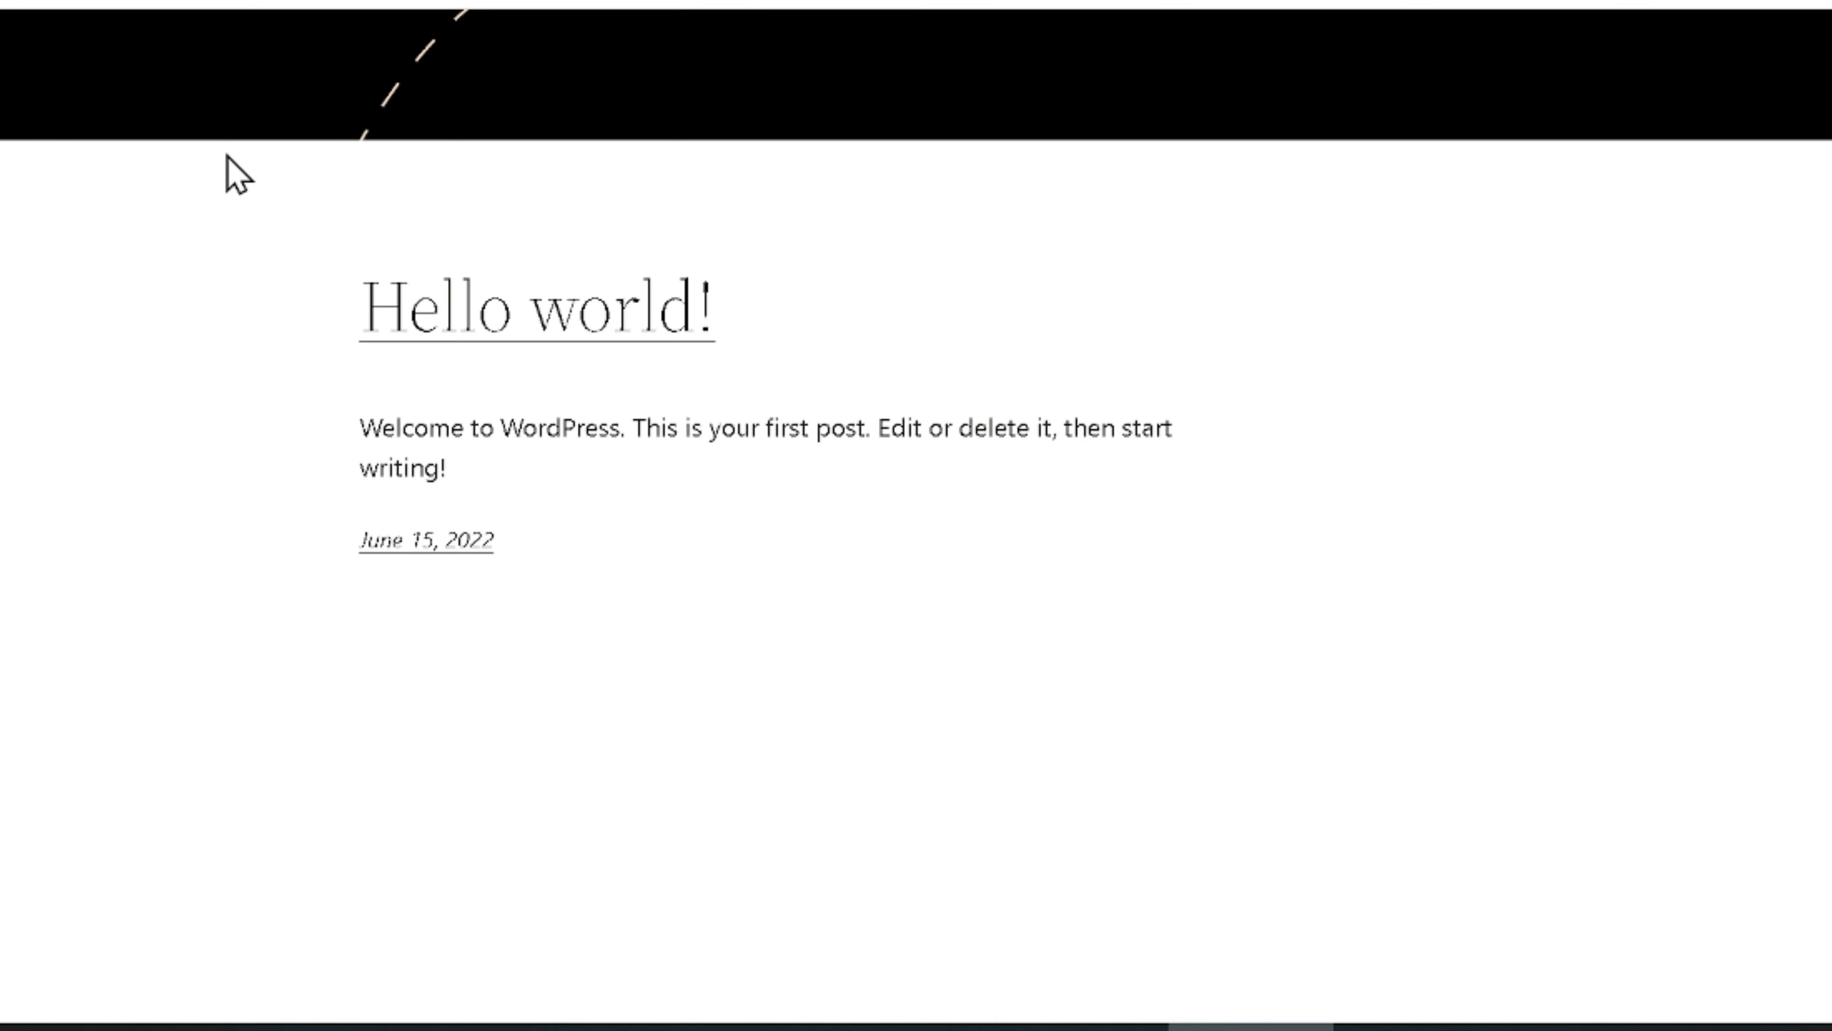
Reload the website's homepage and look through its posts, images and footer to check the restored content.
{"action": "key", "text": "F5"}
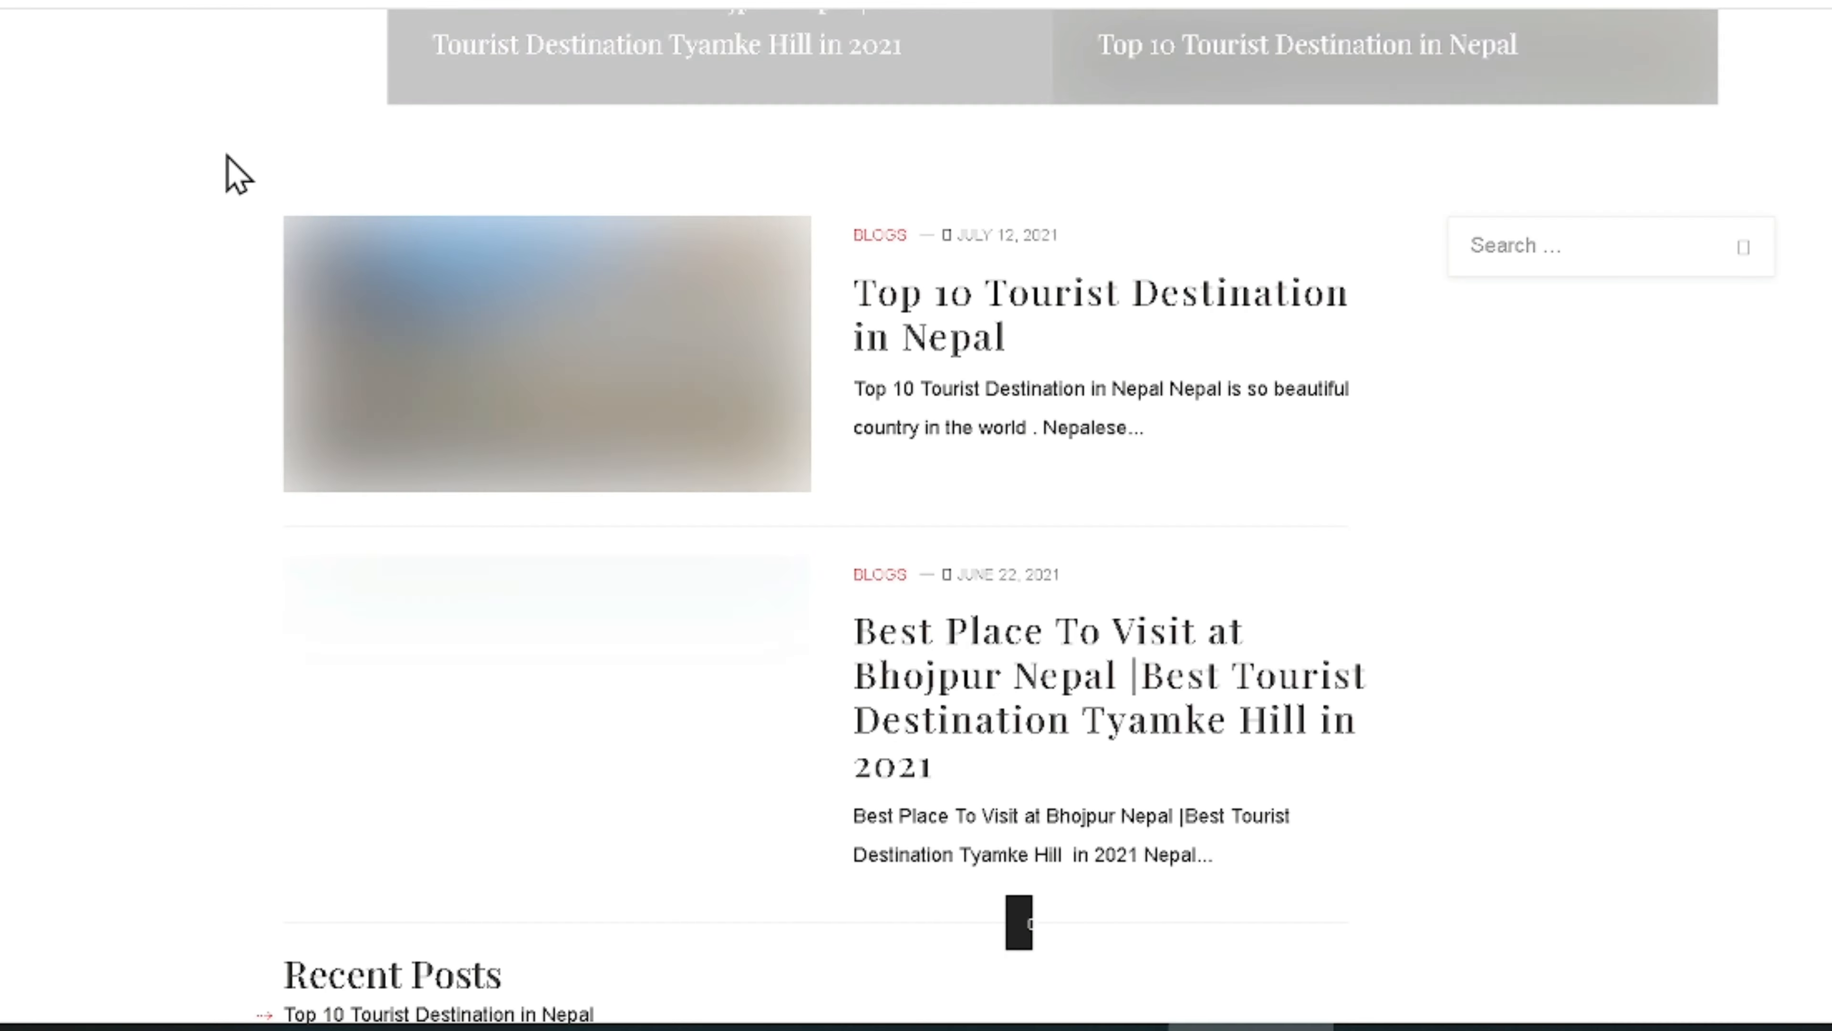
{"action": "scroll", "coordinate": [1256, 495], "scroll_direction": "down", "scroll_amount": 5}
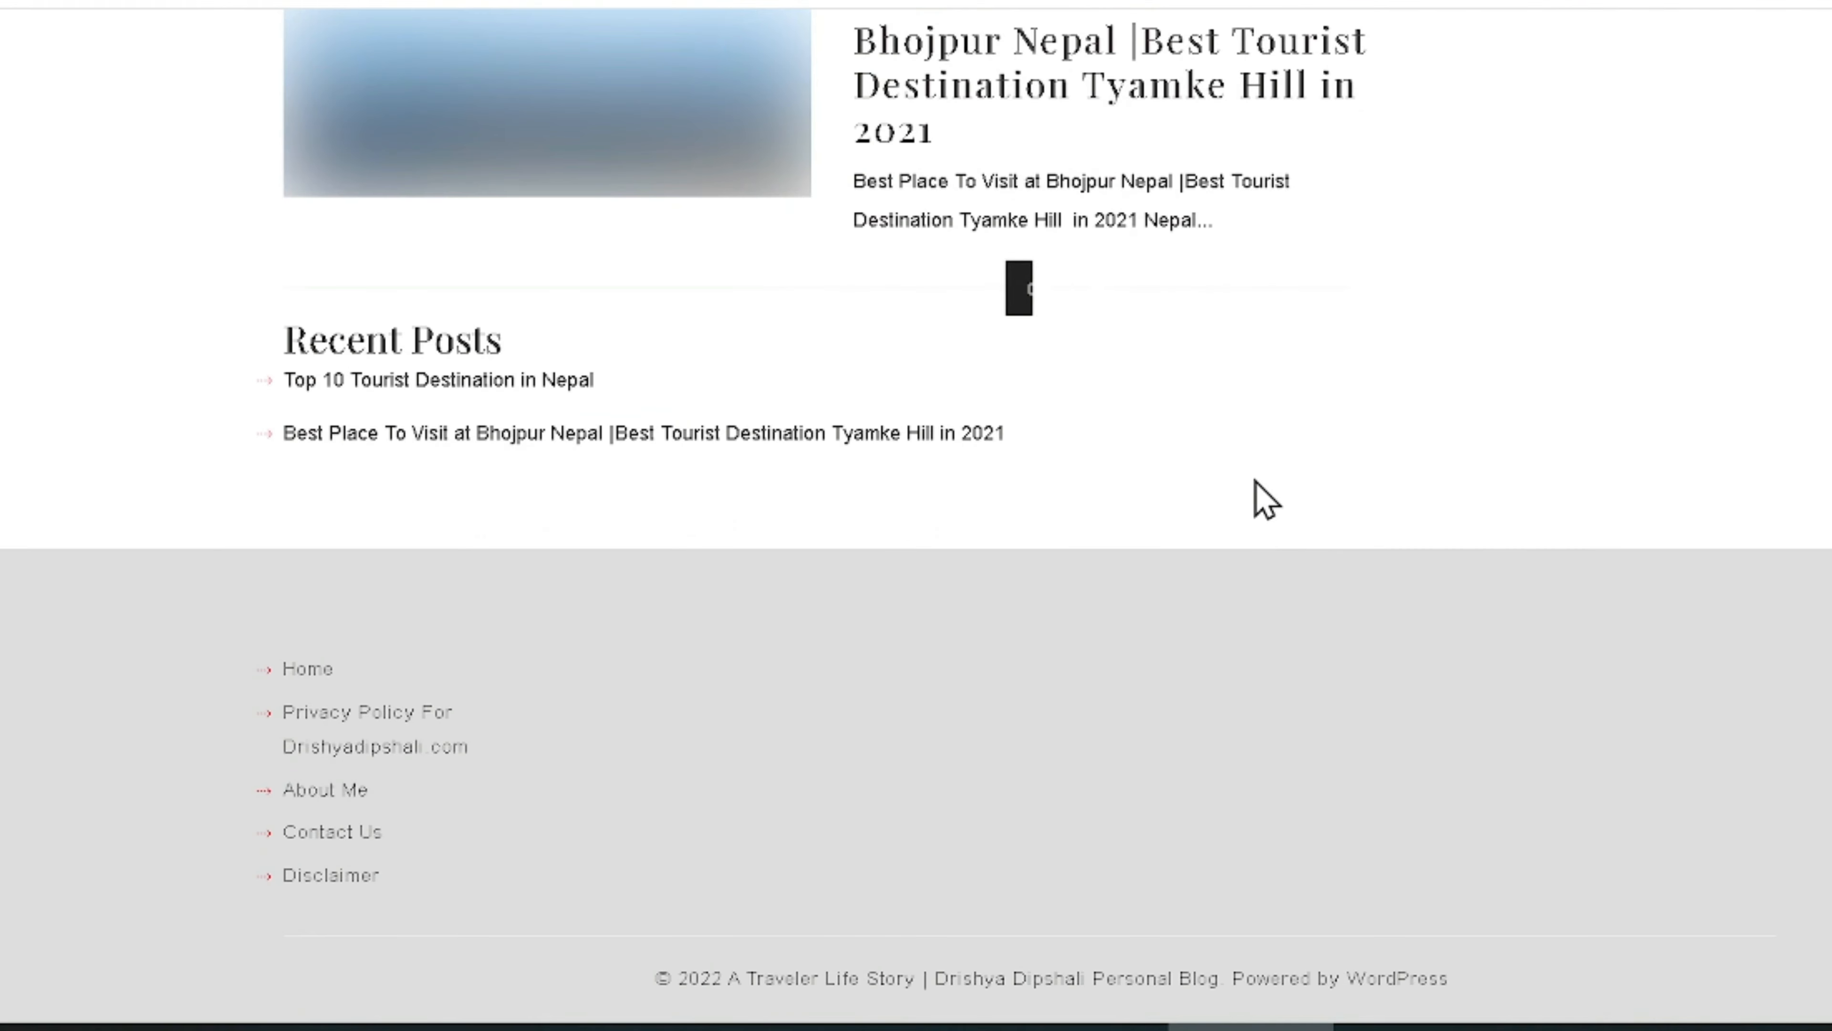
{"action": "scroll", "coordinate": [1259, 523], "scroll_direction": "up", "scroll_amount": 8}
{"action": "scroll", "coordinate": [1186, 601], "scroll_direction": "down", "scroll_amount": 6}
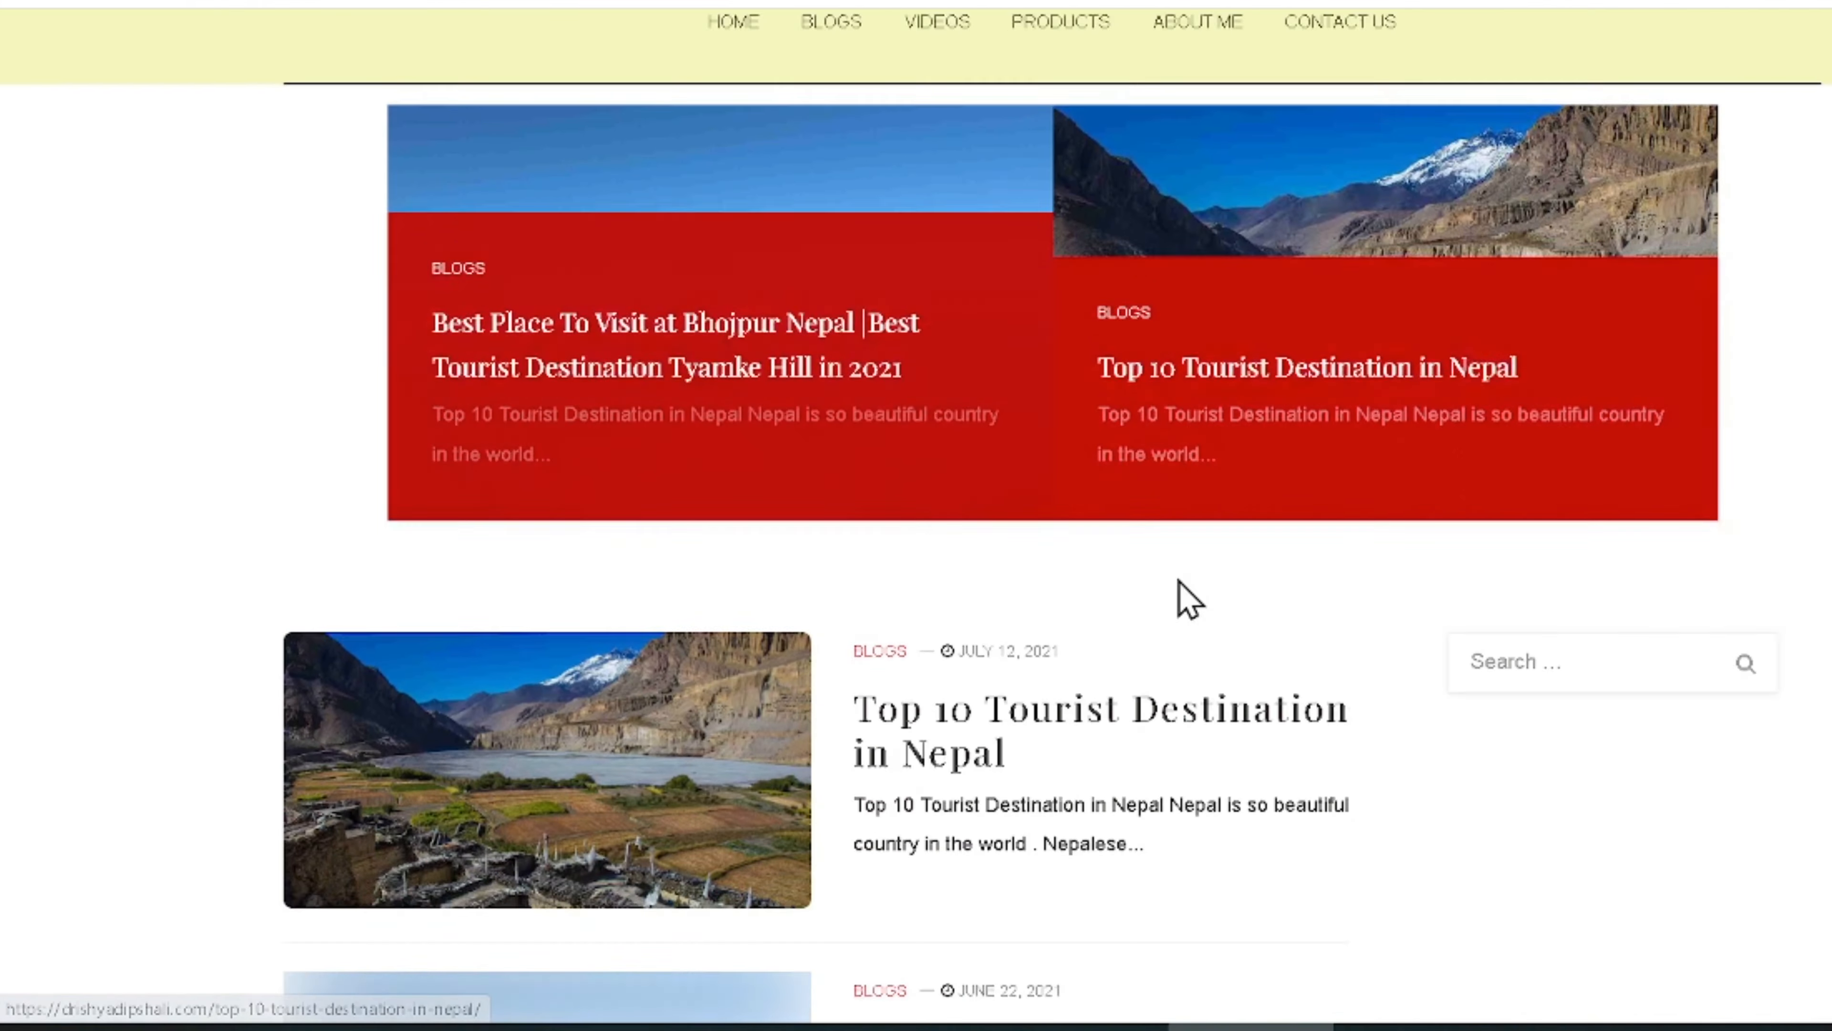
{"action": "scroll", "coordinate": [1072, 586], "scroll_direction": "up", "scroll_amount": 6}
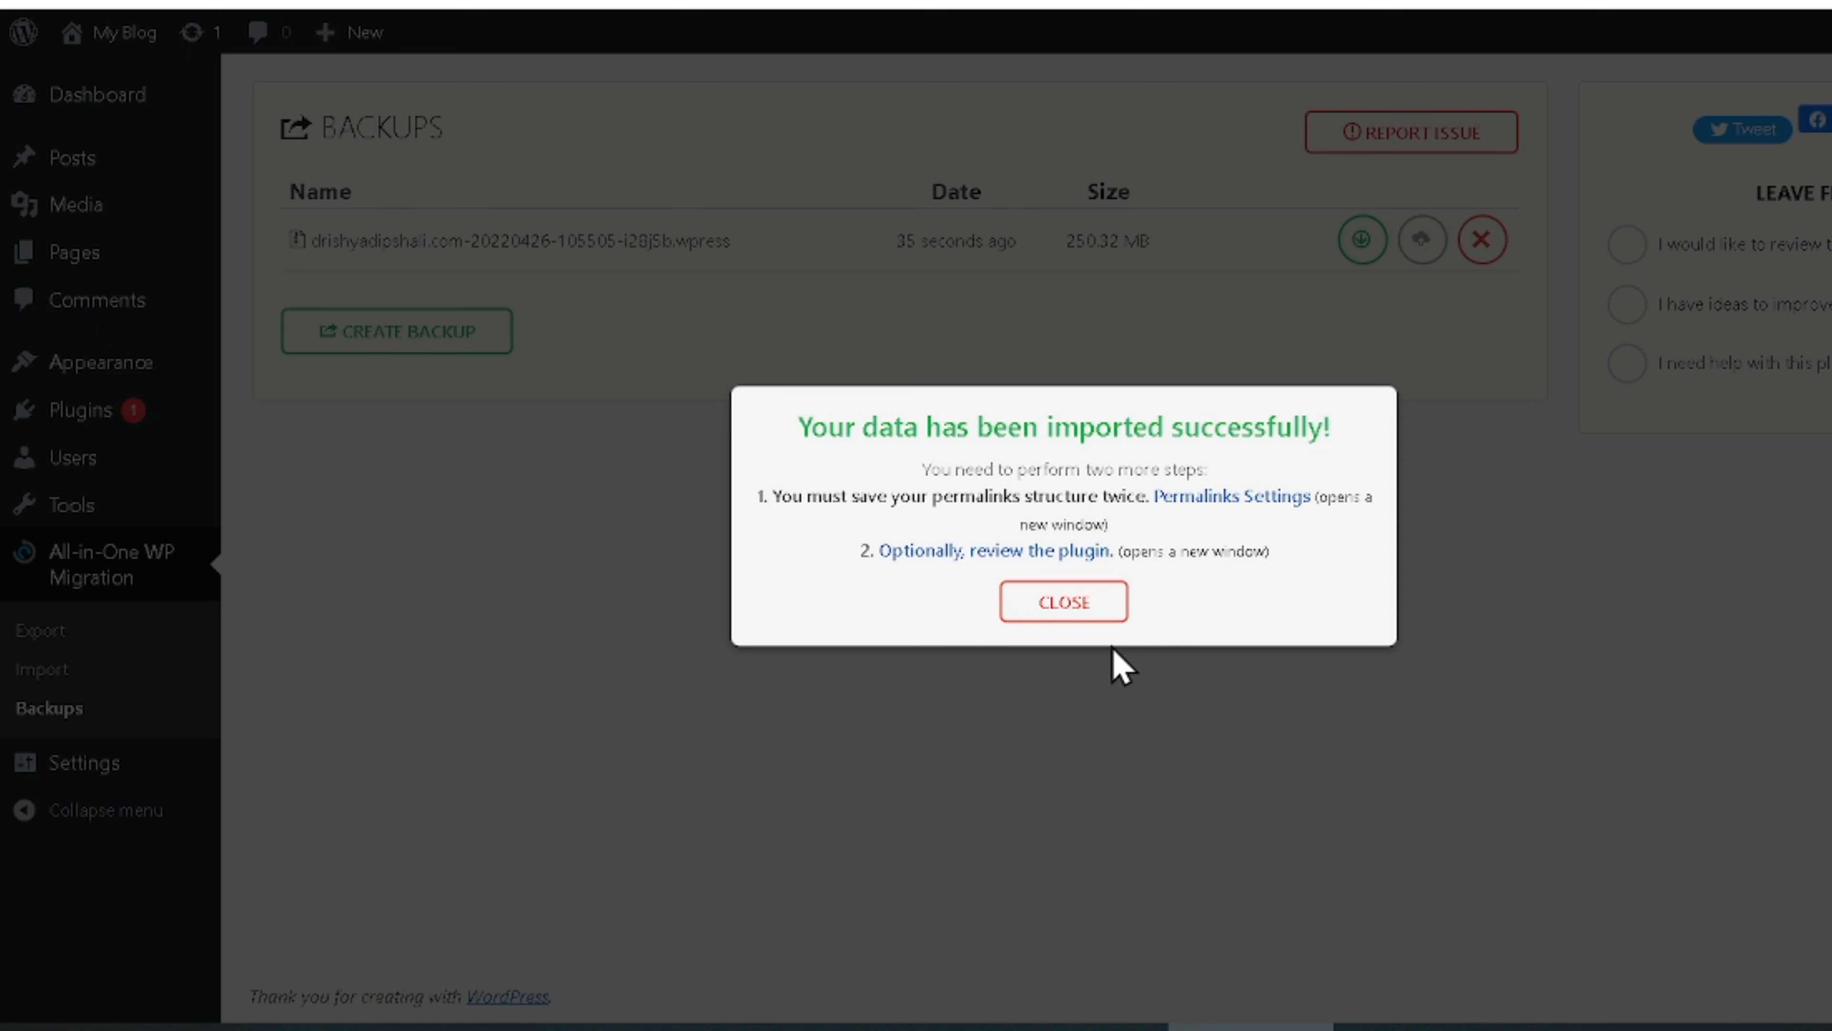
Back in WordPress, close the import dialog, delete the .wpress backup from the backups list and confirm the deletion.
{"action": "left_click", "coordinate": [1068, 614]}
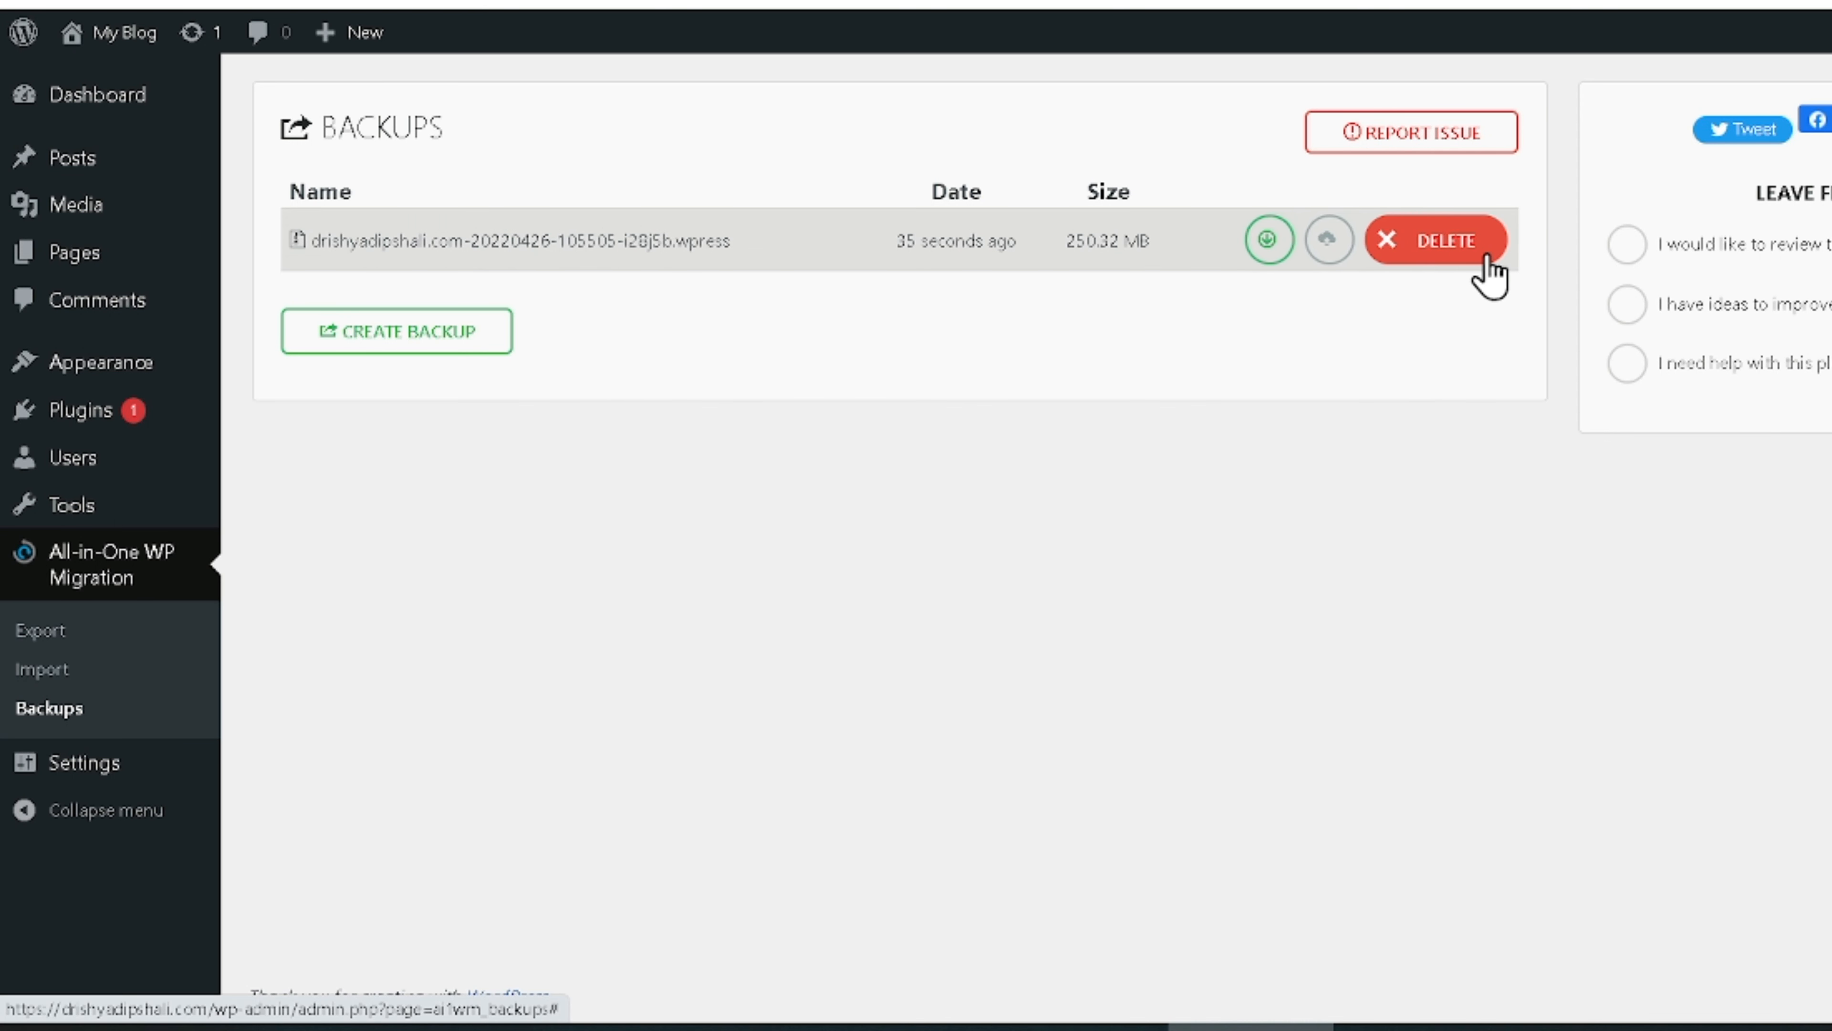
{"action": "left_click", "coordinate": [1446, 269]}
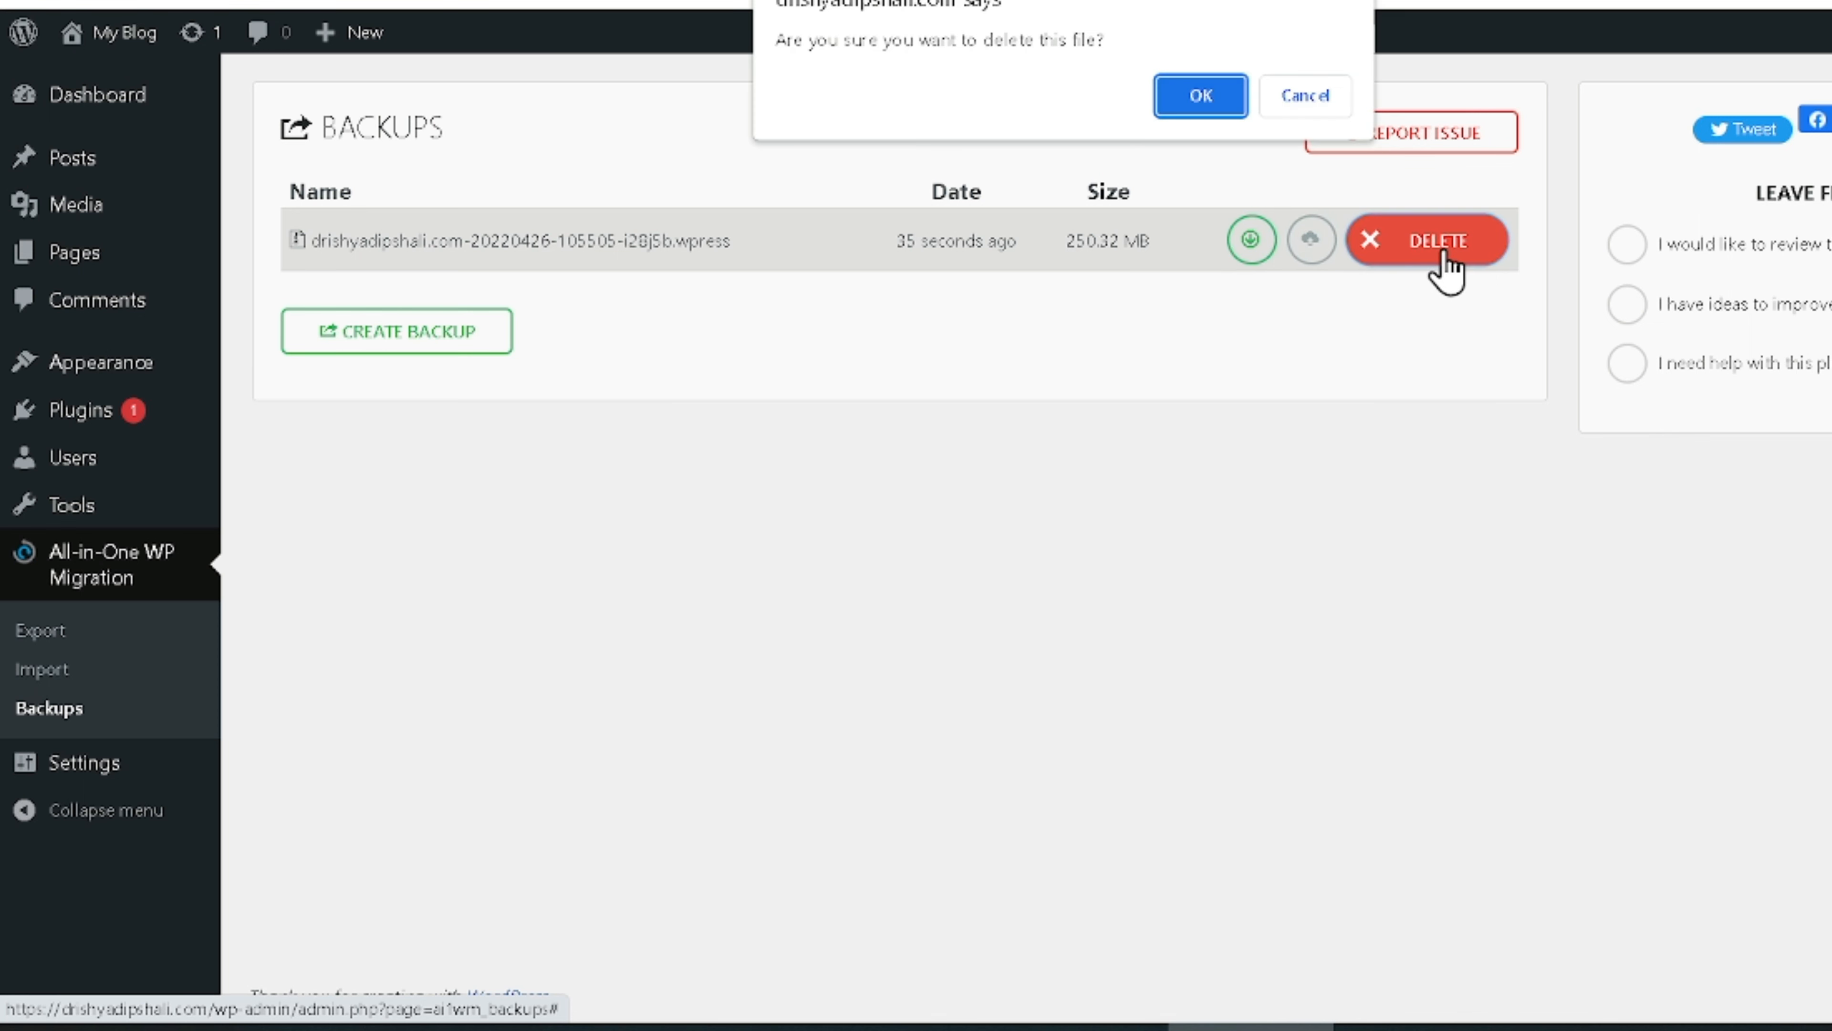
{"action": "left_click", "coordinate": [1223, 103]}
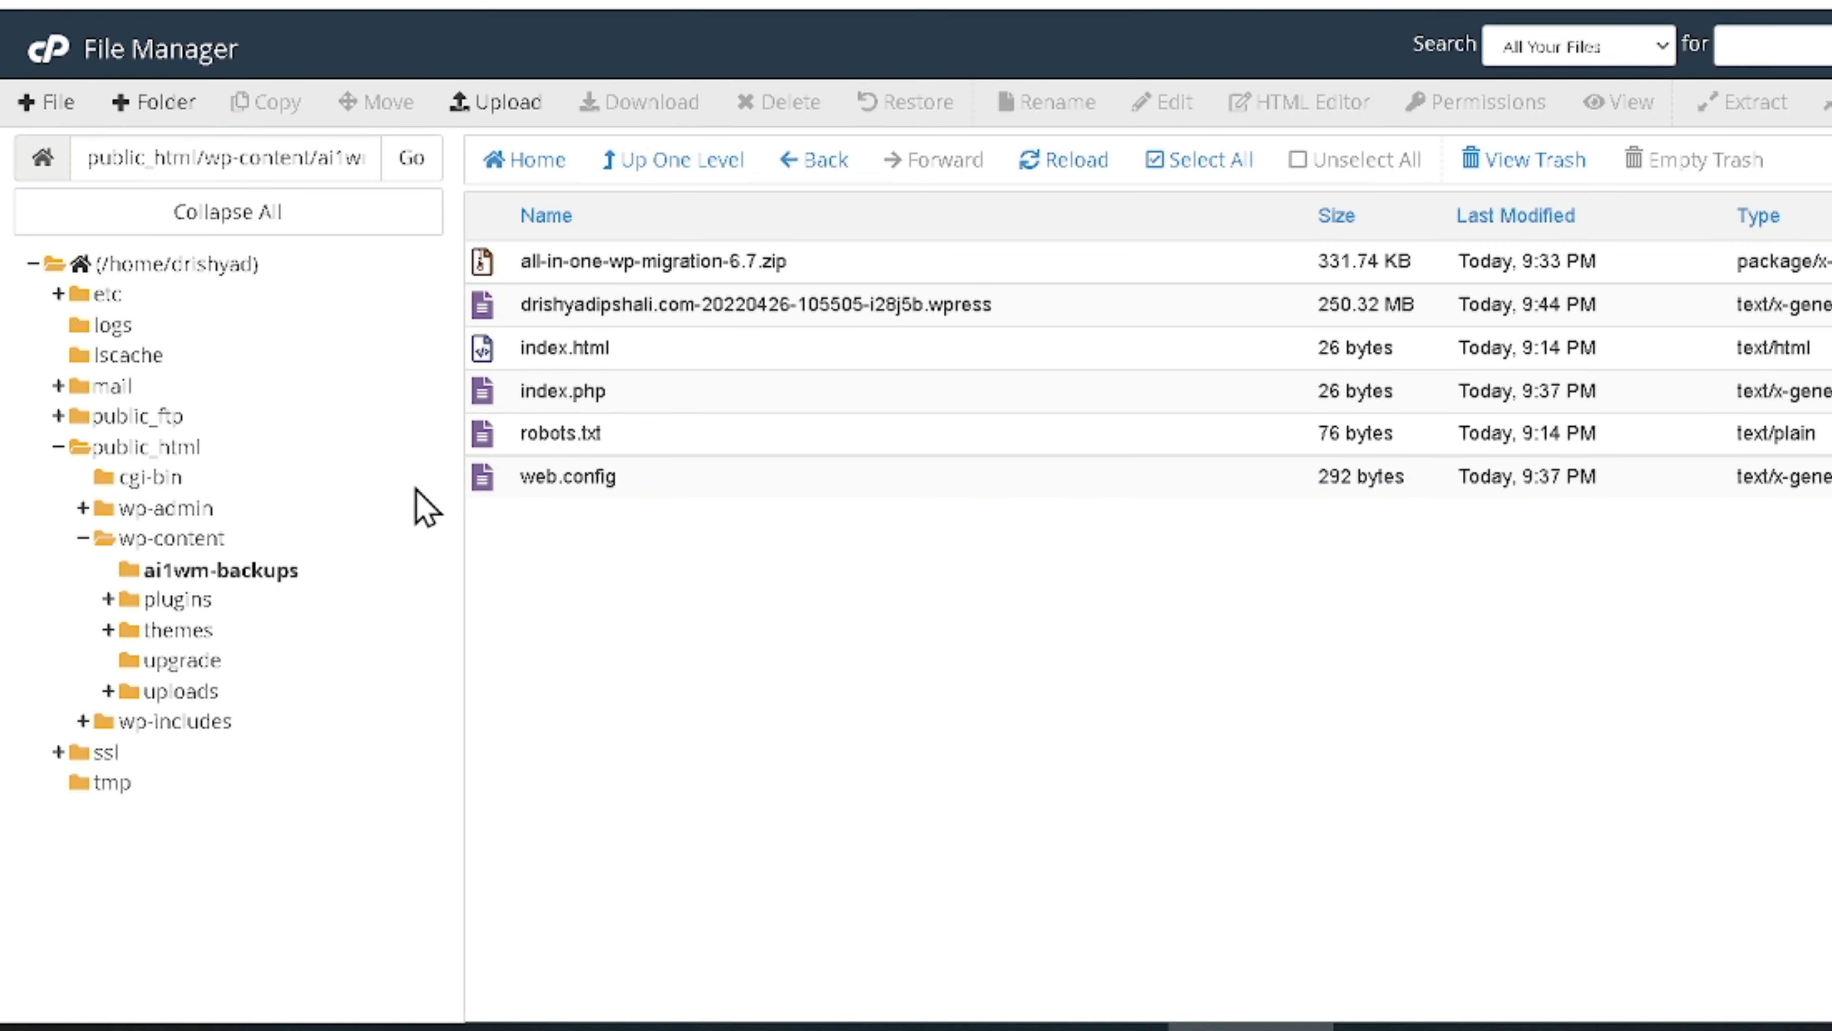
In cPanel File Manager, refresh the ai1wm-backups folder and move all-in-one-wp-migration-6.7.zip to the trash.
{"action": "left_click", "coordinate": [200, 576]}
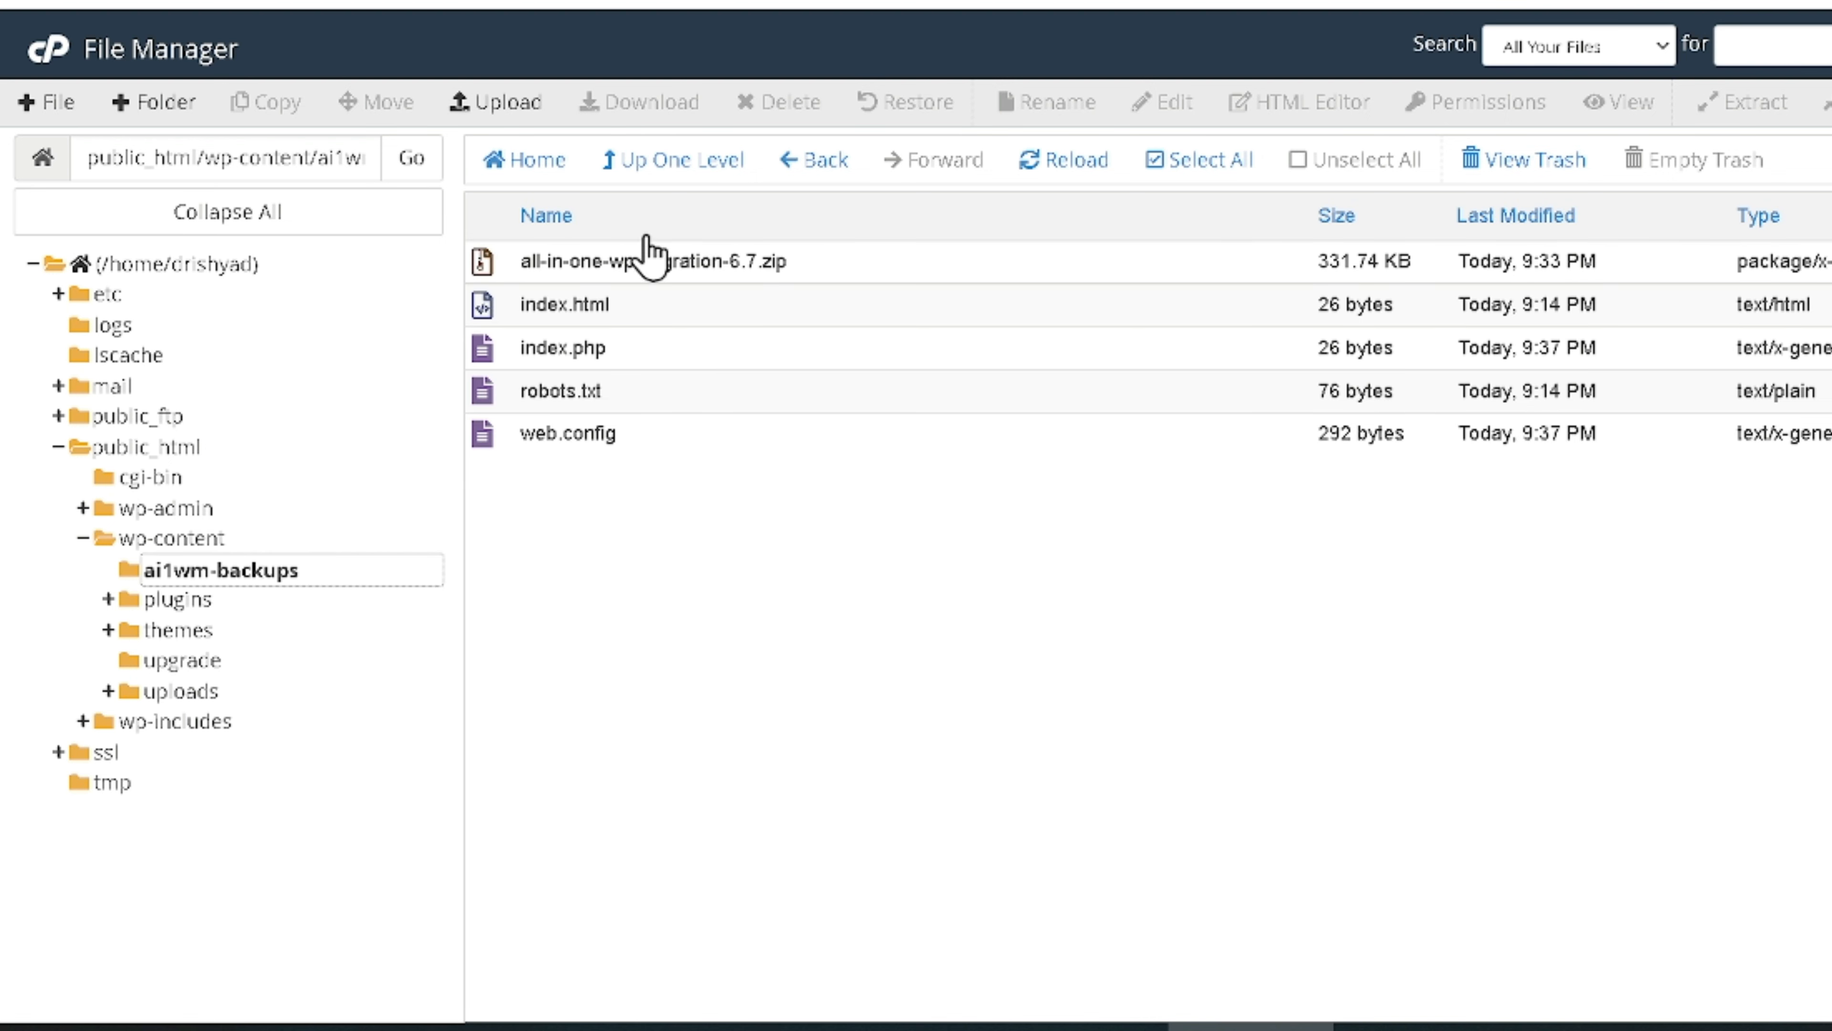
{"action": "left_click", "coordinate": [599, 263]}
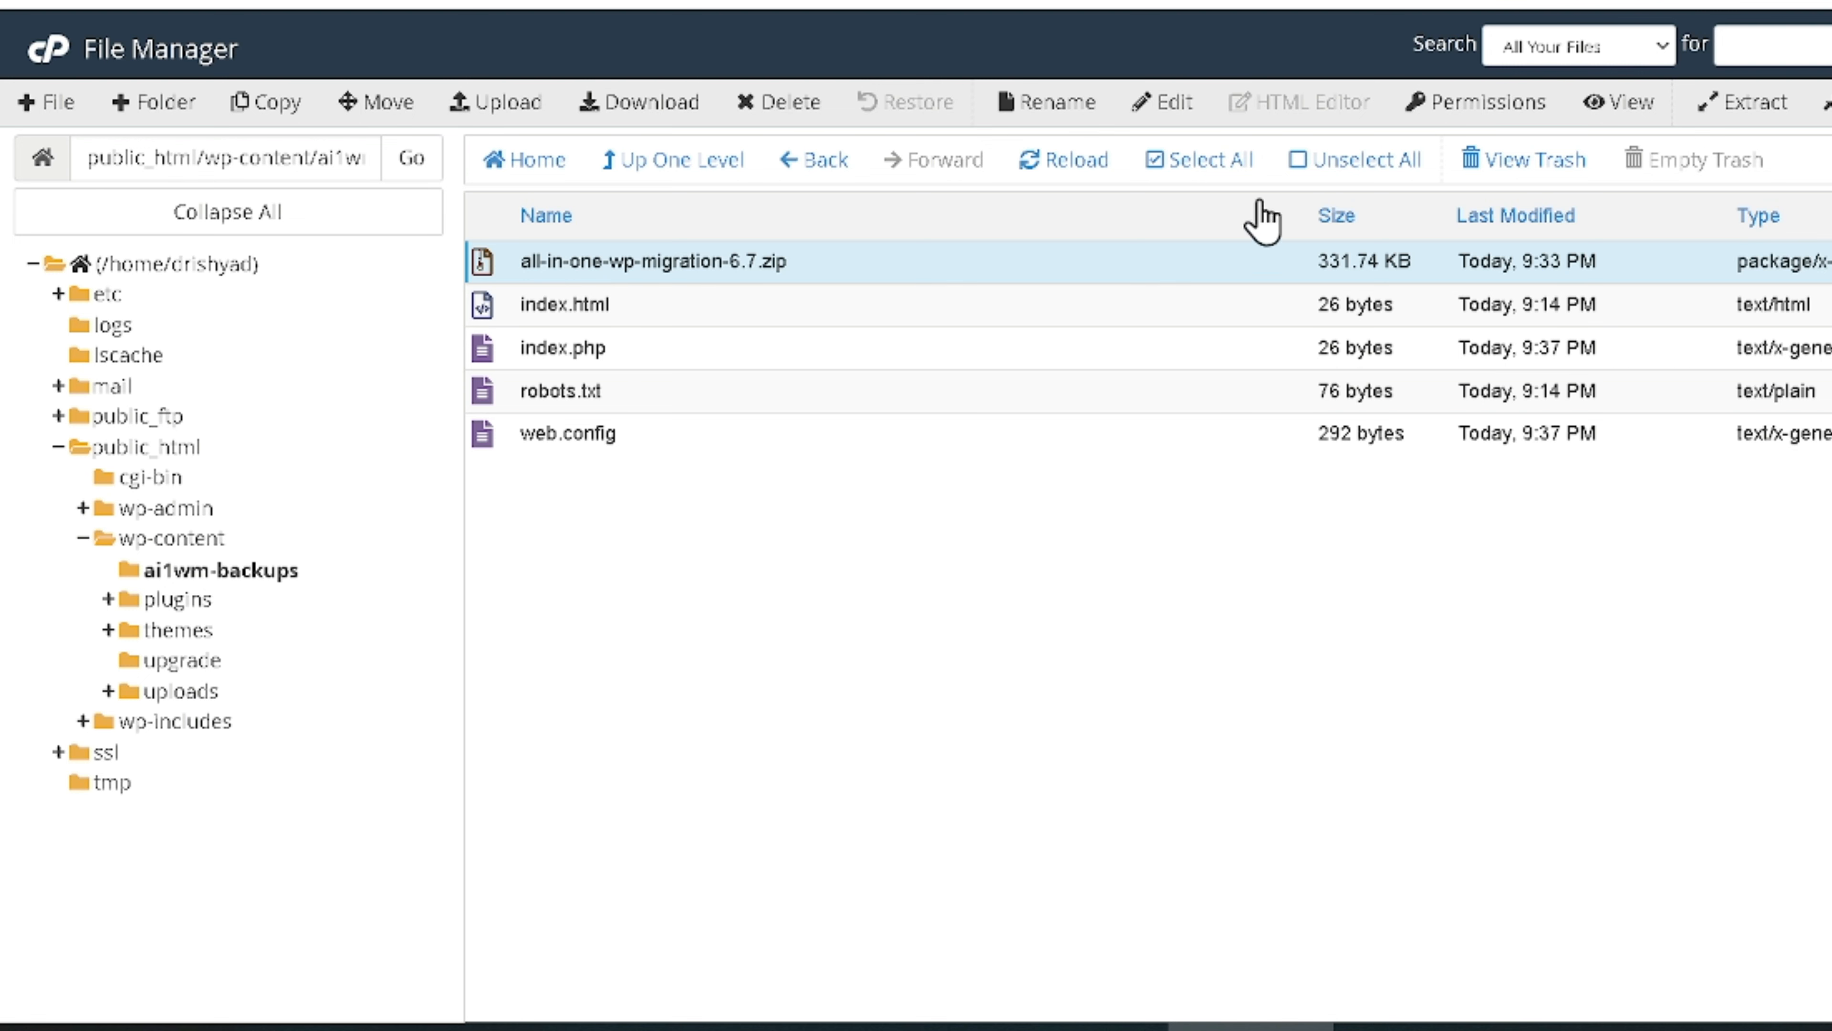
{"action": "left_click", "coordinate": [780, 105]}
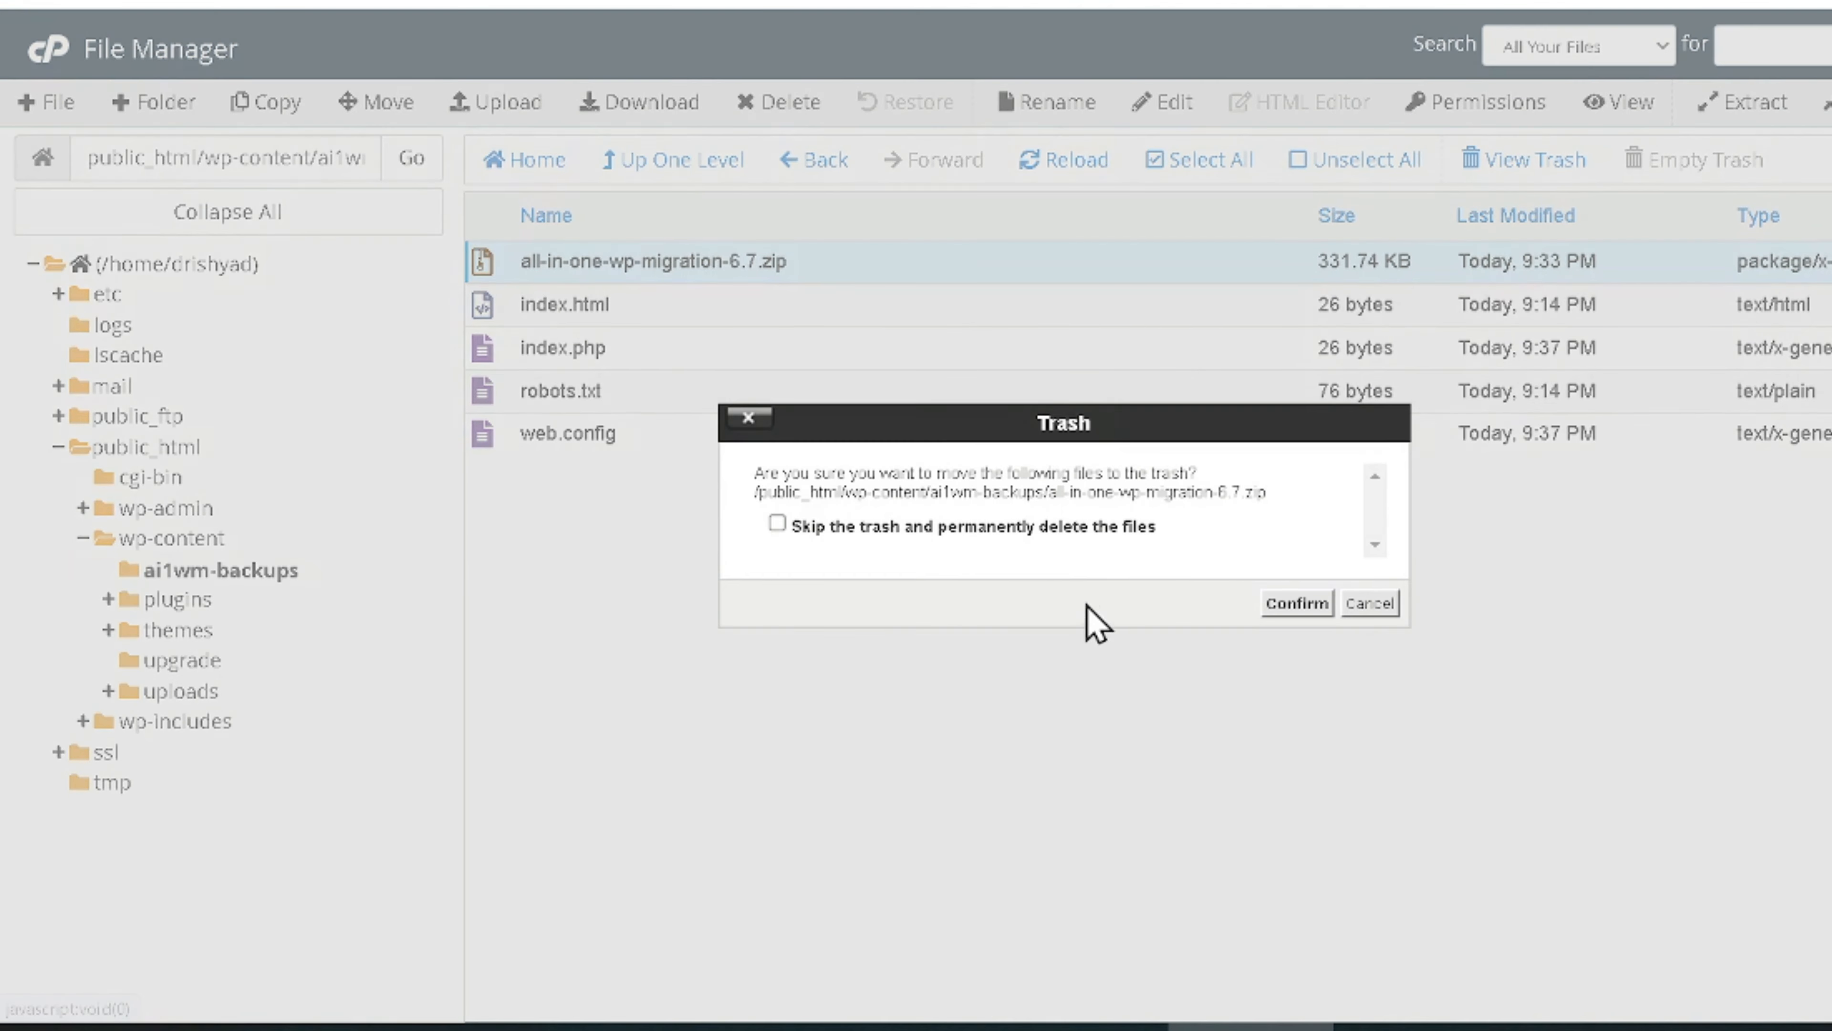
{"action": "left_click", "coordinate": [932, 527]}
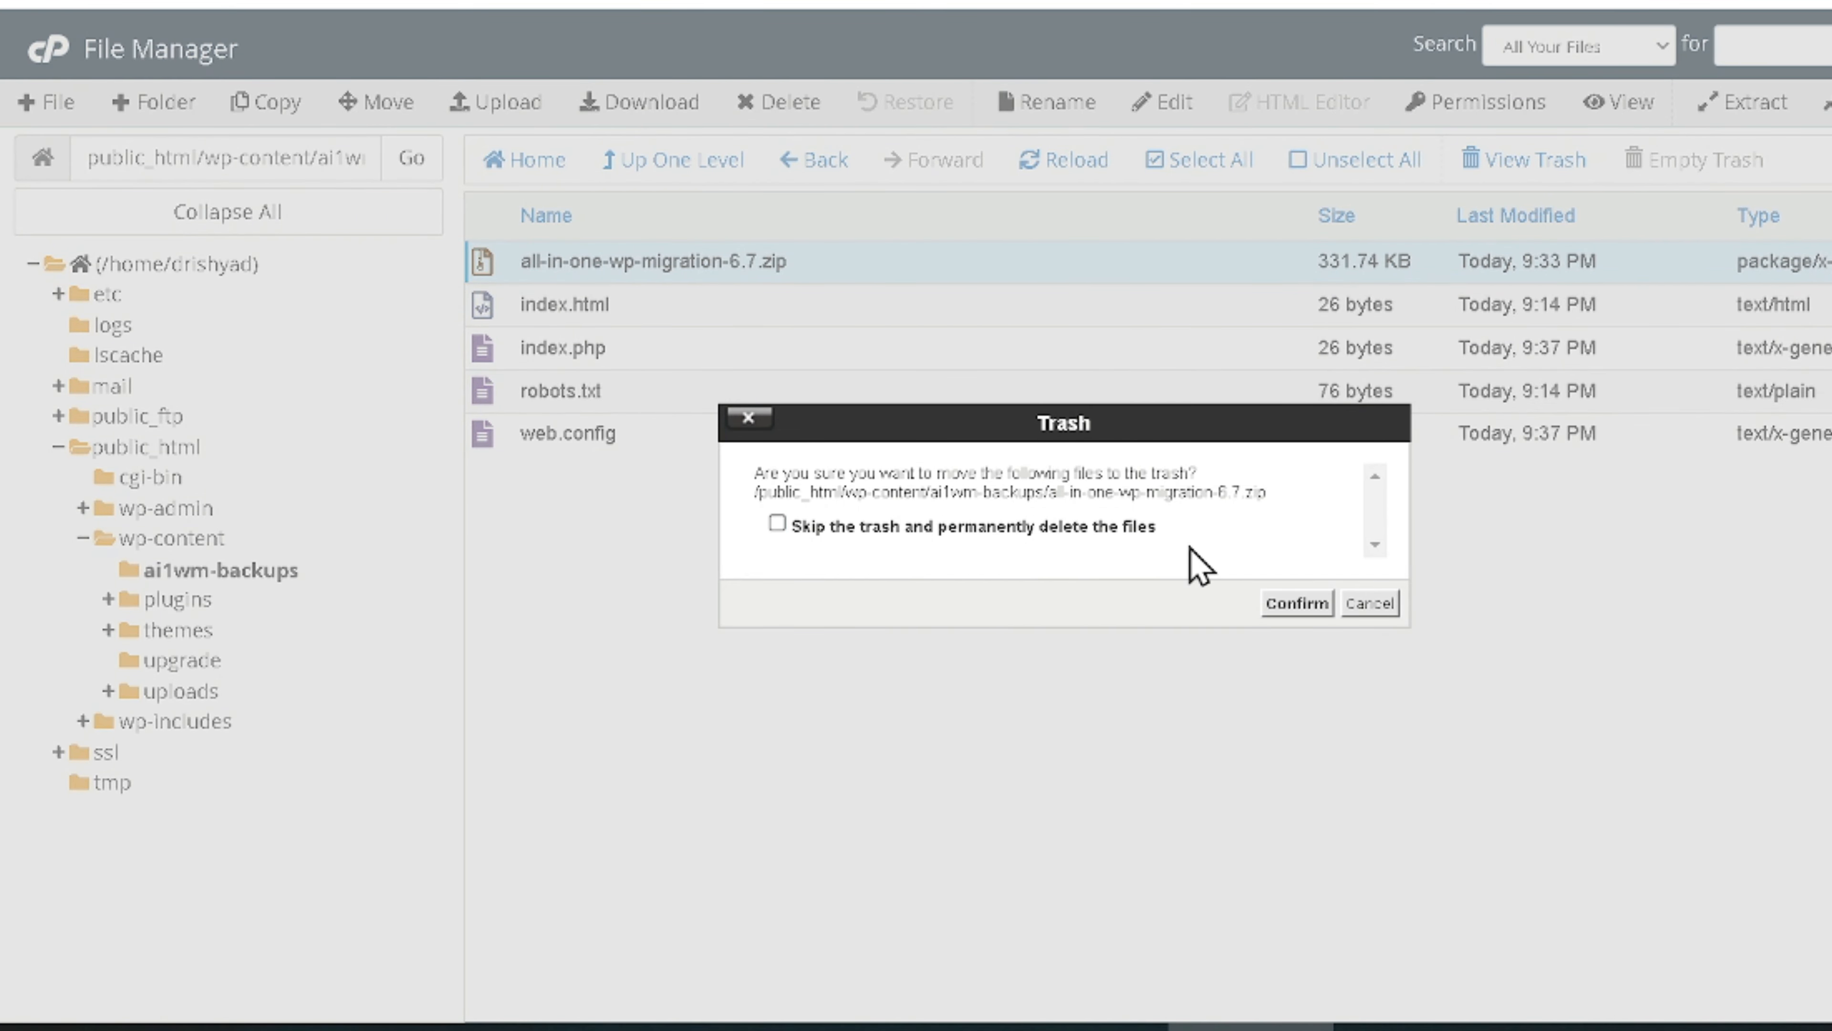
{"action": "left_click", "coordinate": [1297, 604]}
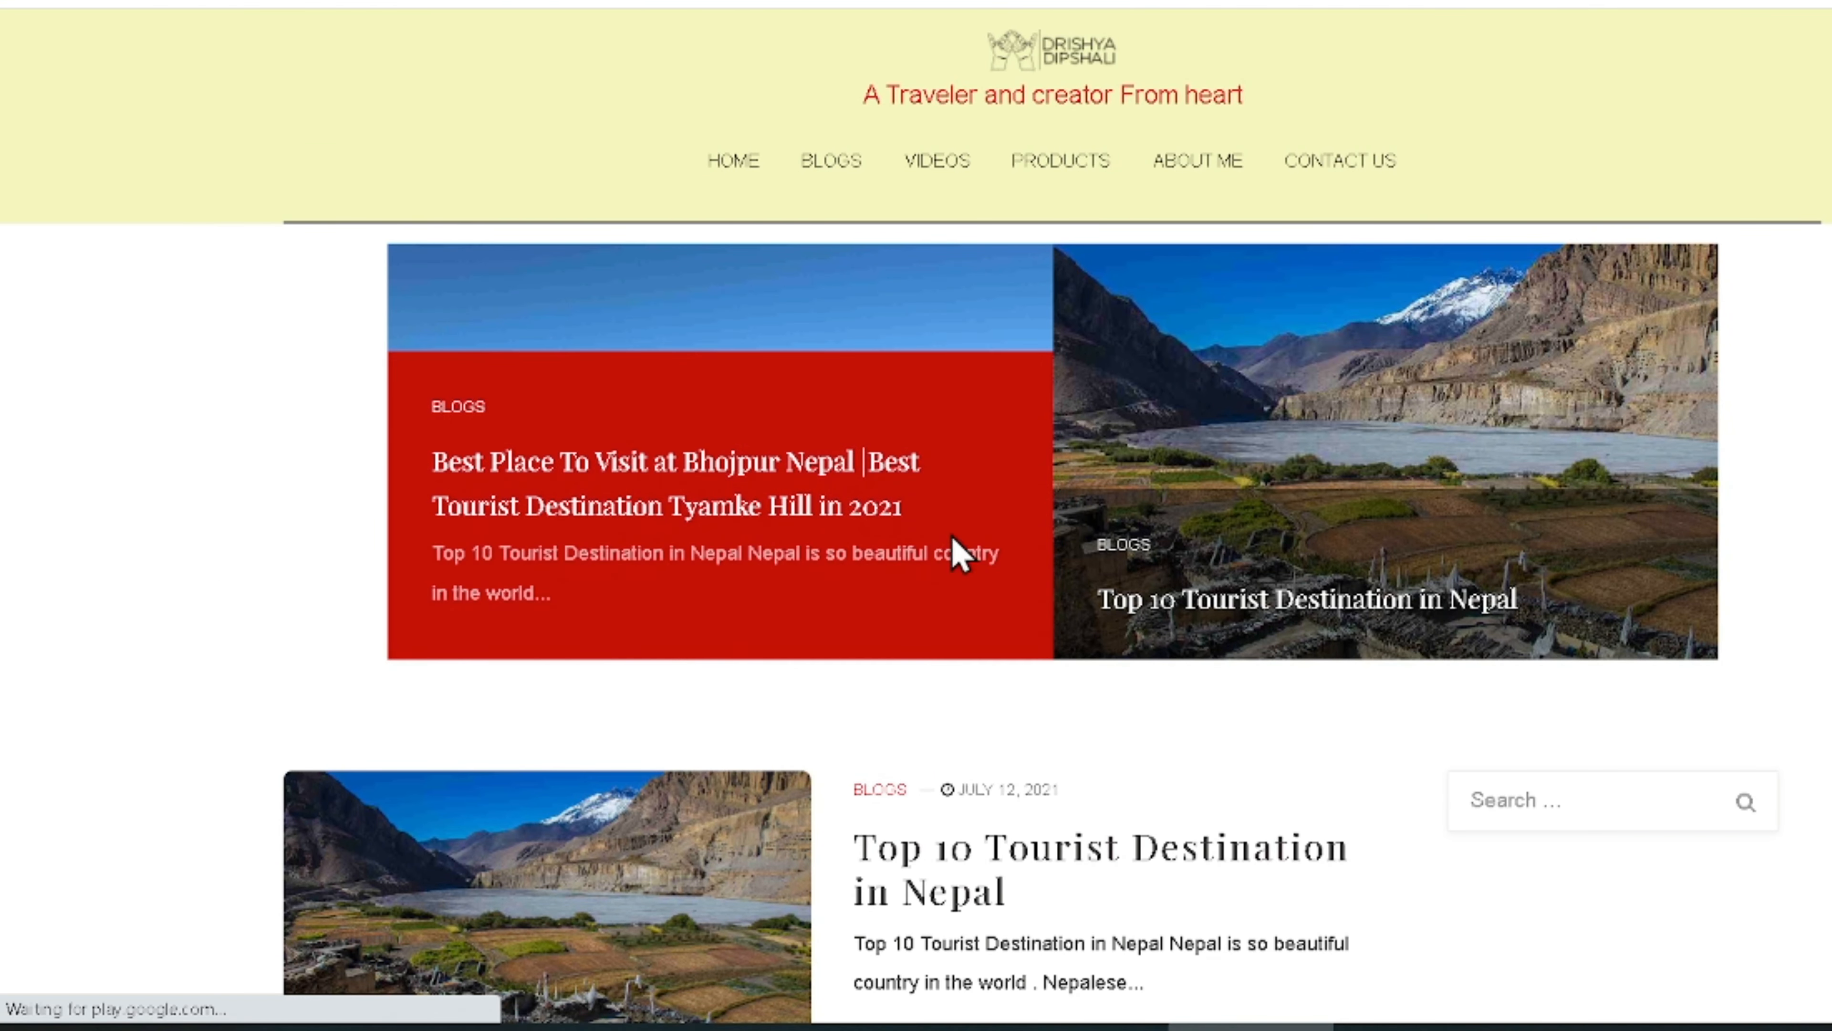
Review the restored website's homepage once more, from the featured posts down to the recent posts.
{"action": "scroll", "coordinate": [1280, 745], "scroll_direction": "down", "scroll_amount": 6}
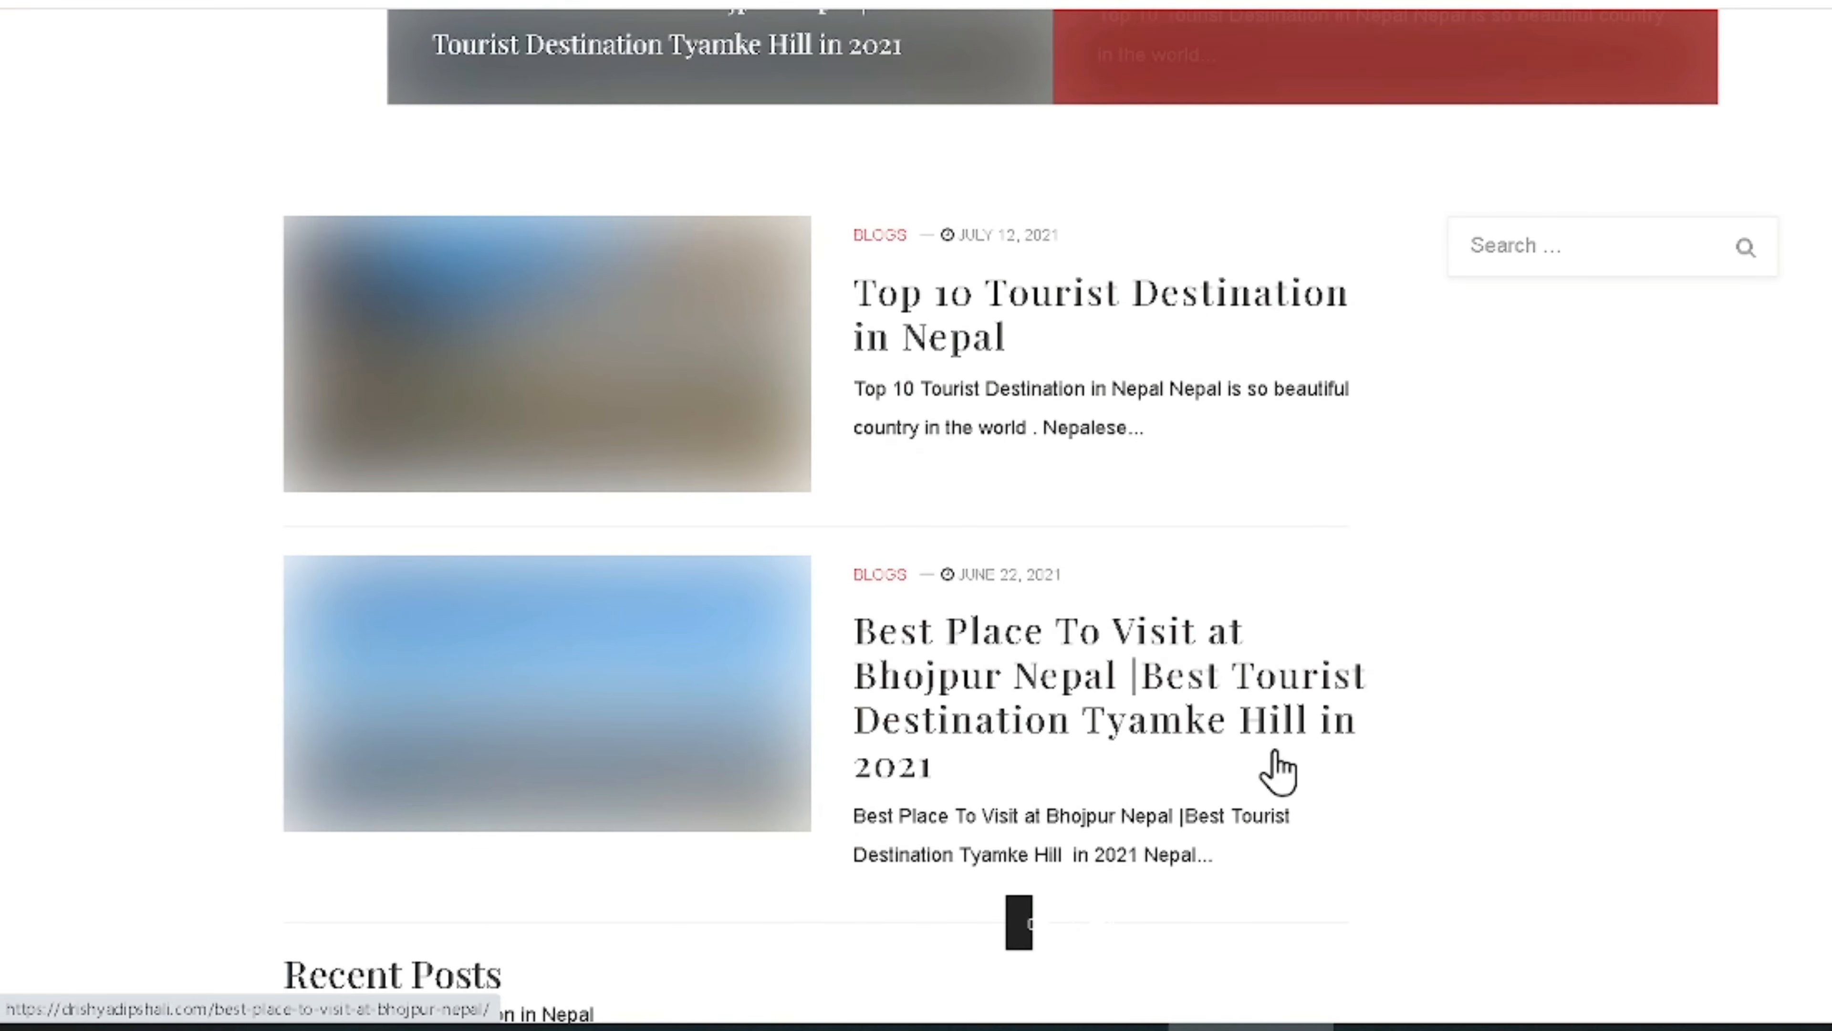
{"action": "scroll", "coordinate": [1210, 777], "scroll_direction": "up", "scroll_amount": 3}
{"action": "scroll", "coordinate": [1212, 778], "scroll_direction": "up", "scroll_amount": 6}
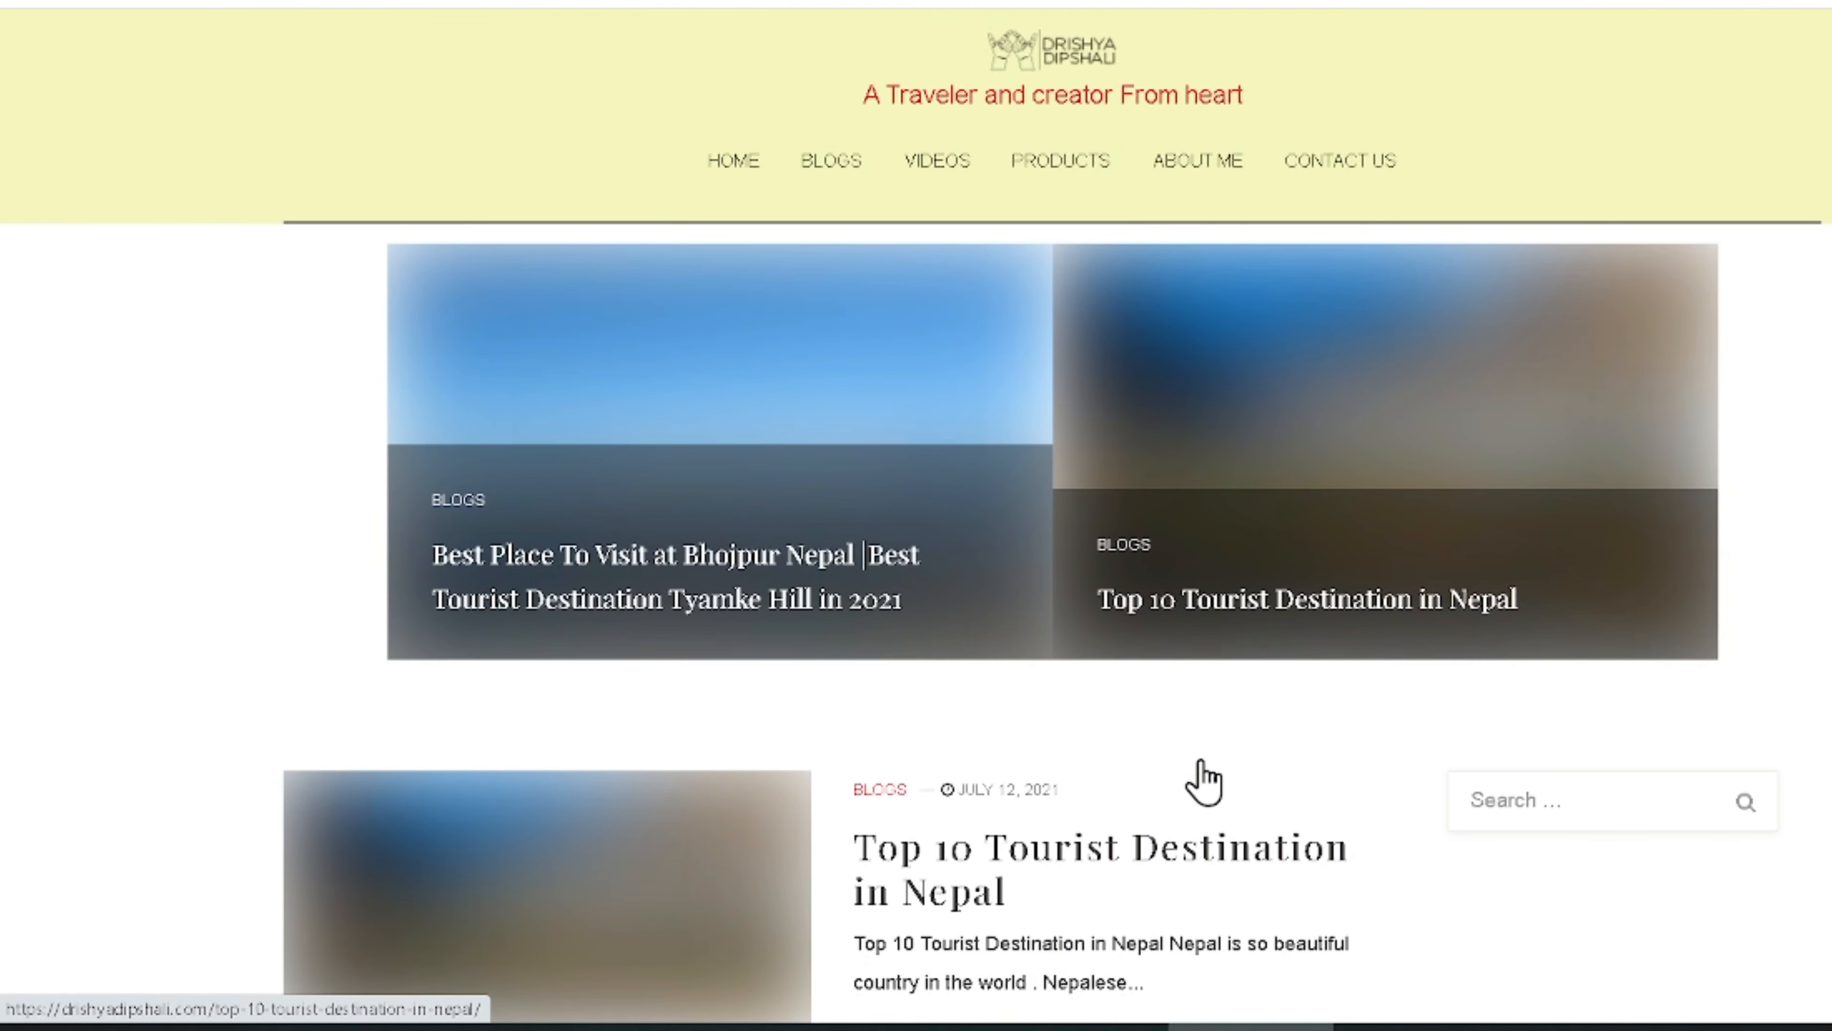